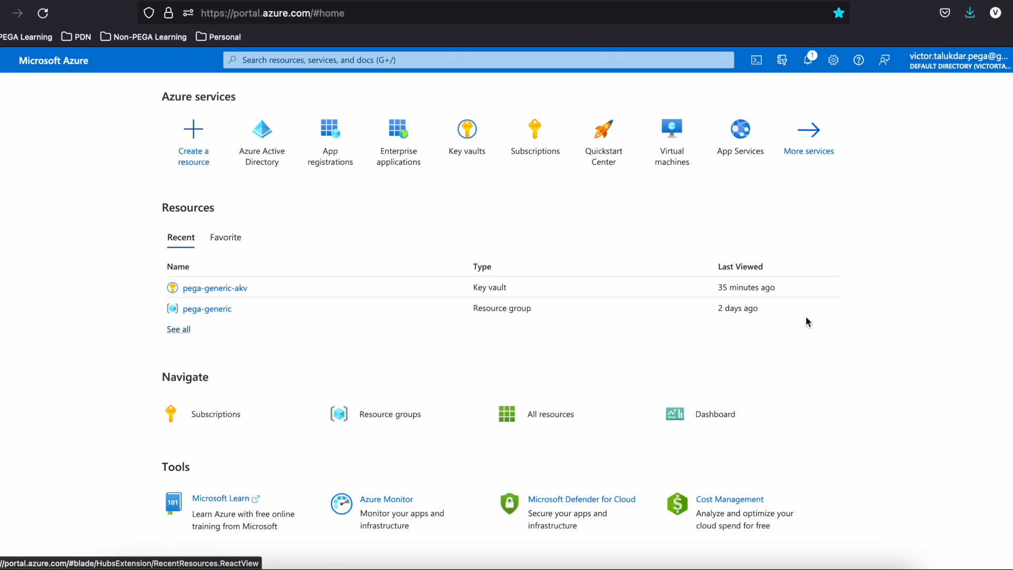
# Step: Open the pega-generic-poc app registration and examine its application (client) ID and directory (tenant) ID
pyautogui.moveTo(337, 138)
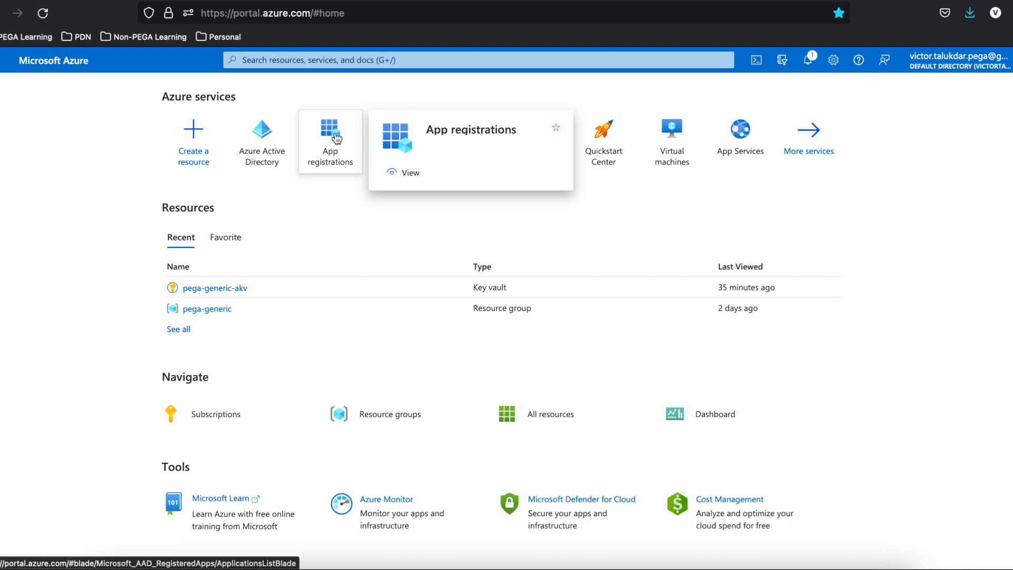
pyautogui.click(336, 138)
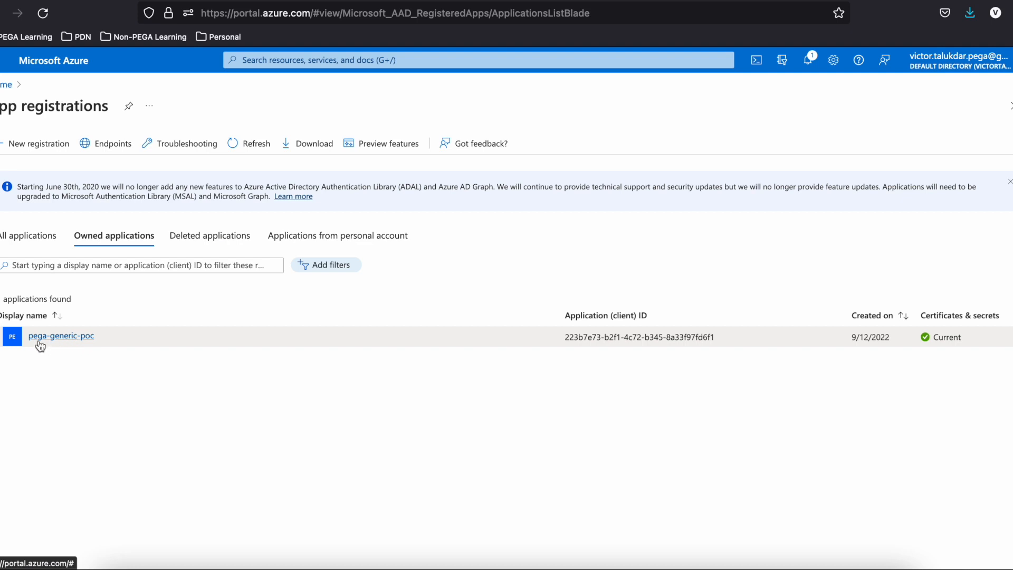
pyautogui.click(84, 341)
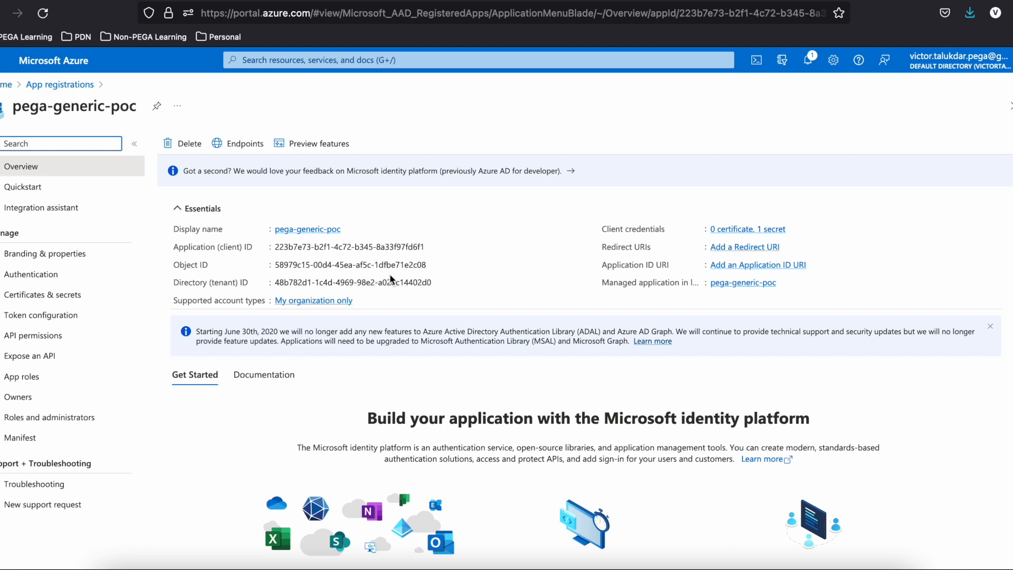
pyautogui.click(277, 248)
pyautogui.moveTo(278, 248); pyautogui.dragTo(426, 248)
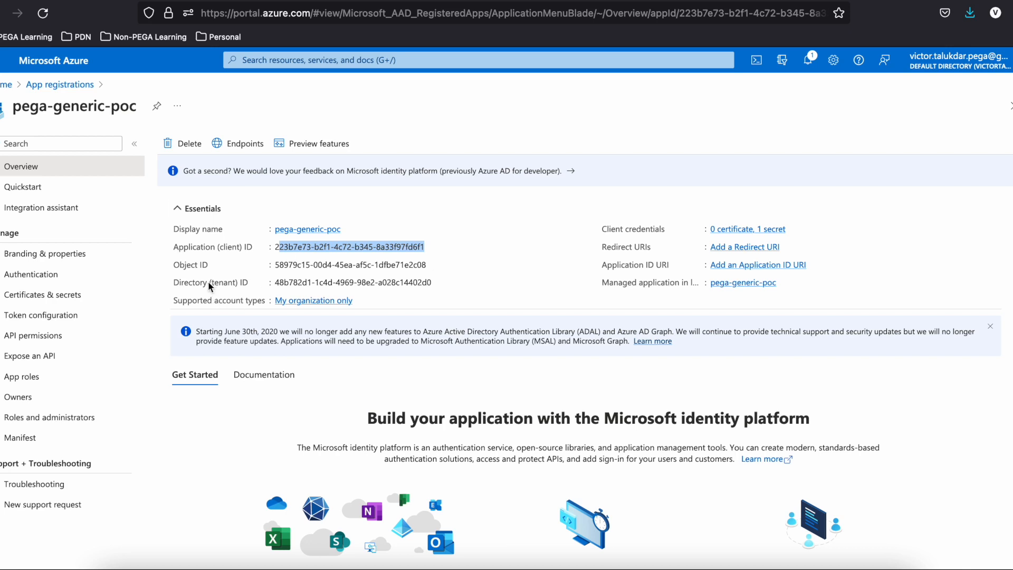
pyautogui.moveTo(275, 284); pyautogui.dragTo(420, 284)
pyautogui.click(437, 284)
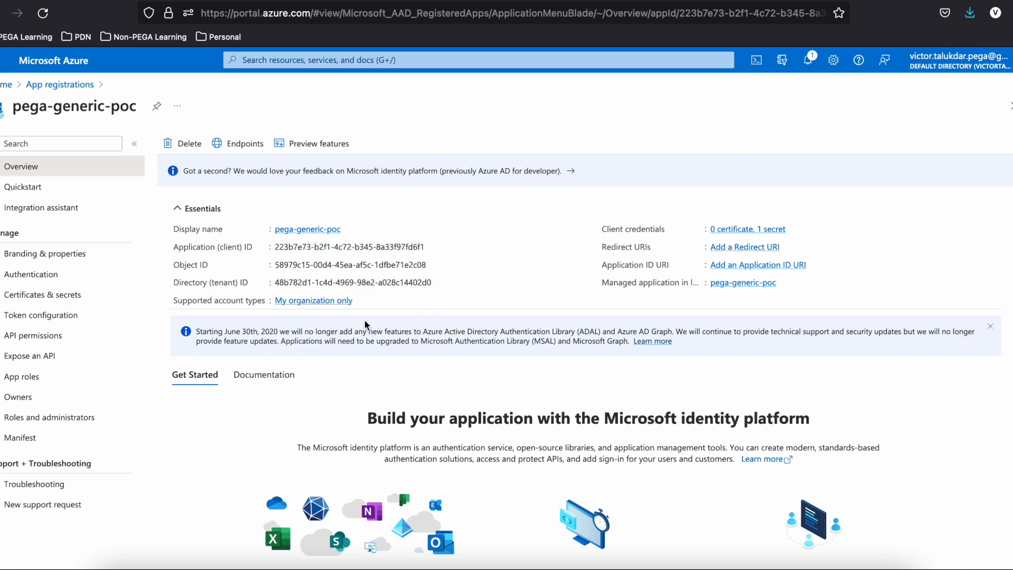
# Step: Open Azure Active Directory from the portal home and examine the default directory's tenant ID
pyautogui.click(6, 89)
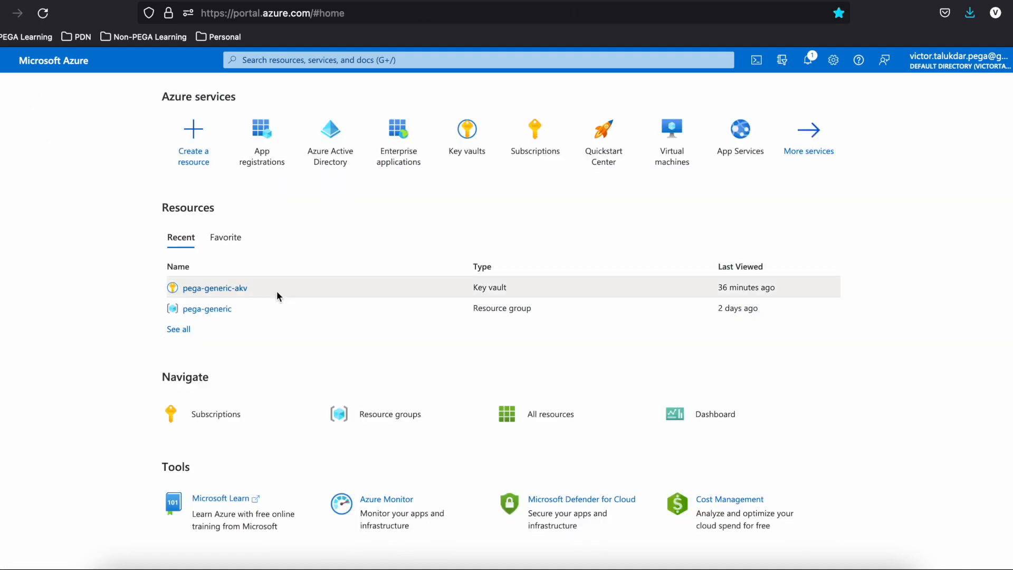
pyautogui.click(324, 156)
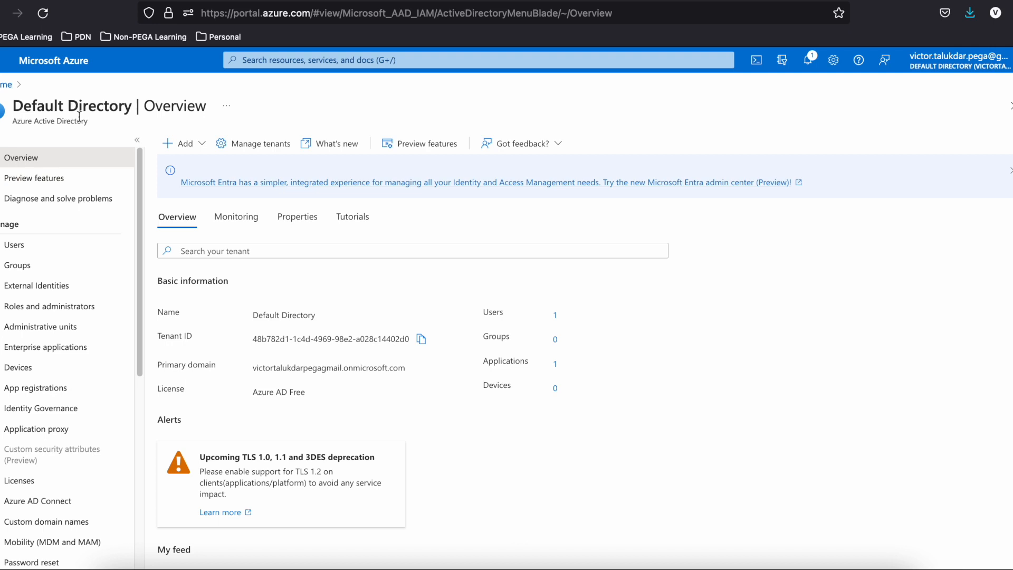
pyautogui.moveTo(251, 342); pyautogui.dragTo(412, 341)
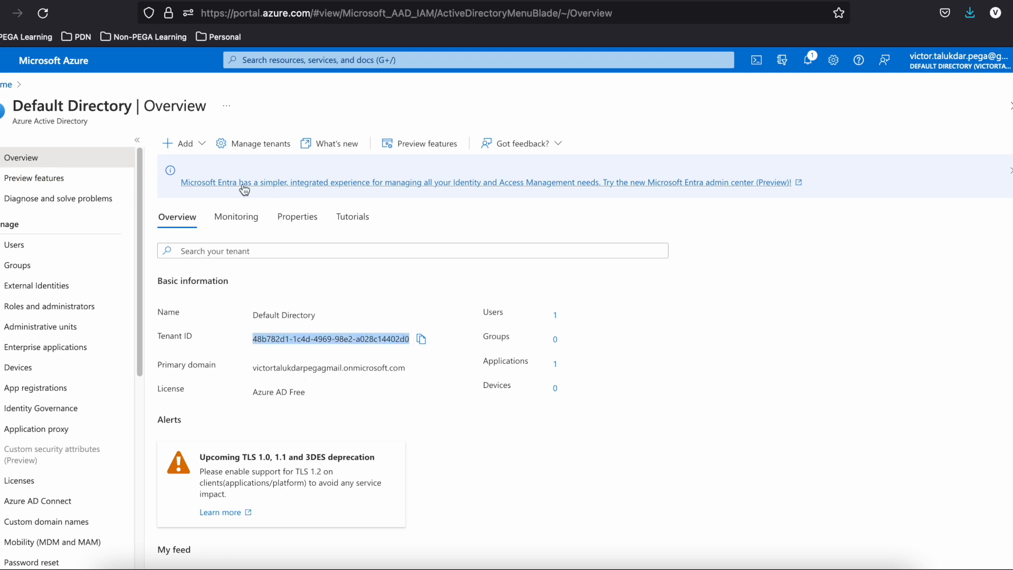
# Step: Review the API permissions of the pega-generic-poc app registration and browse the Microsoft APIs available for a new permission
pyautogui.click(7, 84)
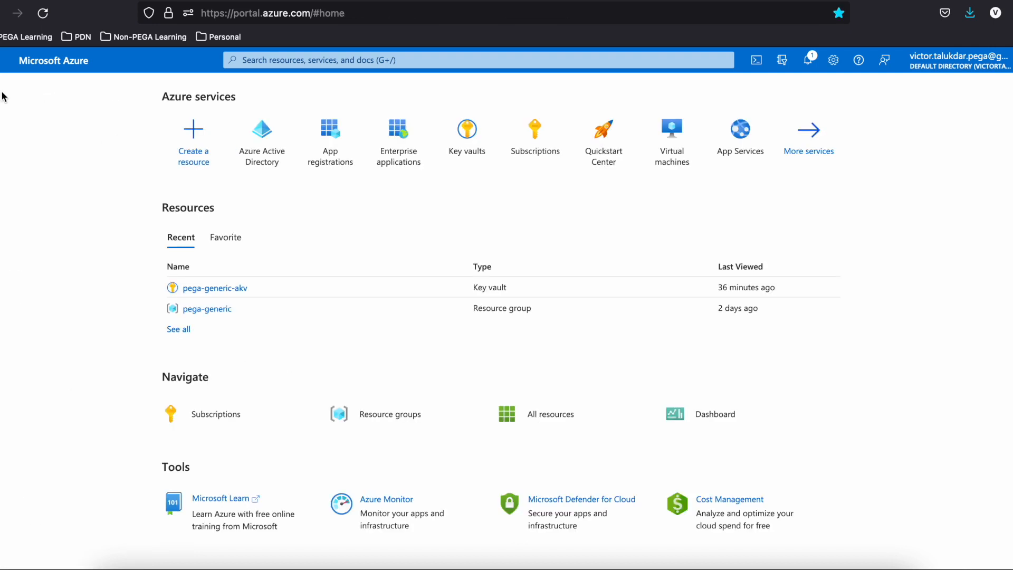
pyautogui.click(320, 146)
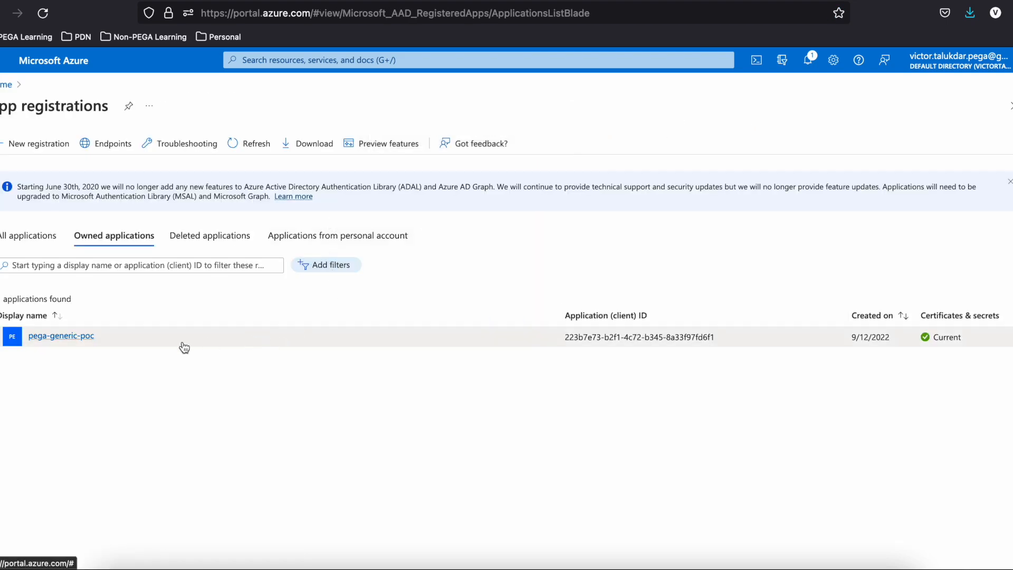
pyautogui.click(86, 338)
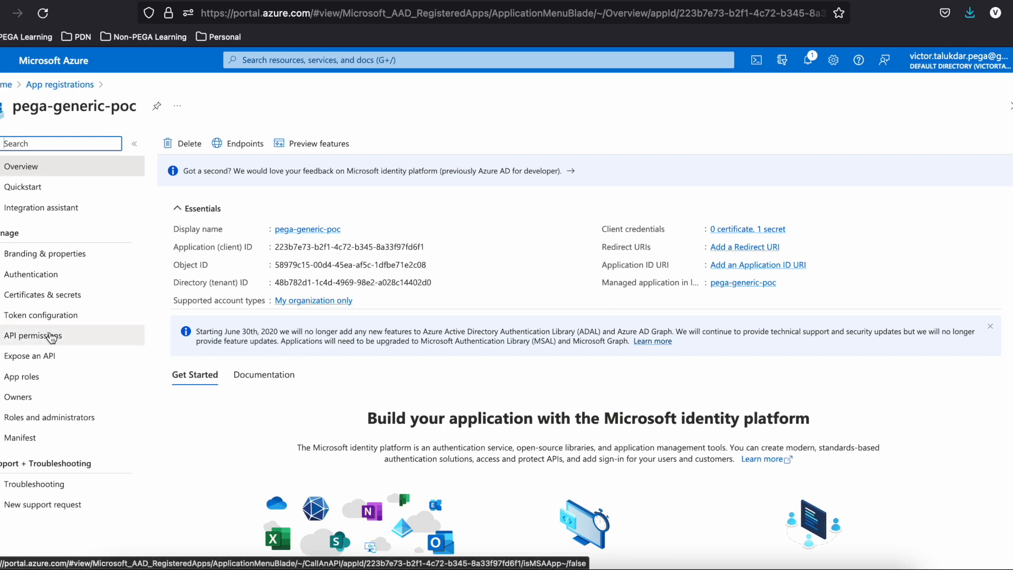
pyautogui.click(52, 336)
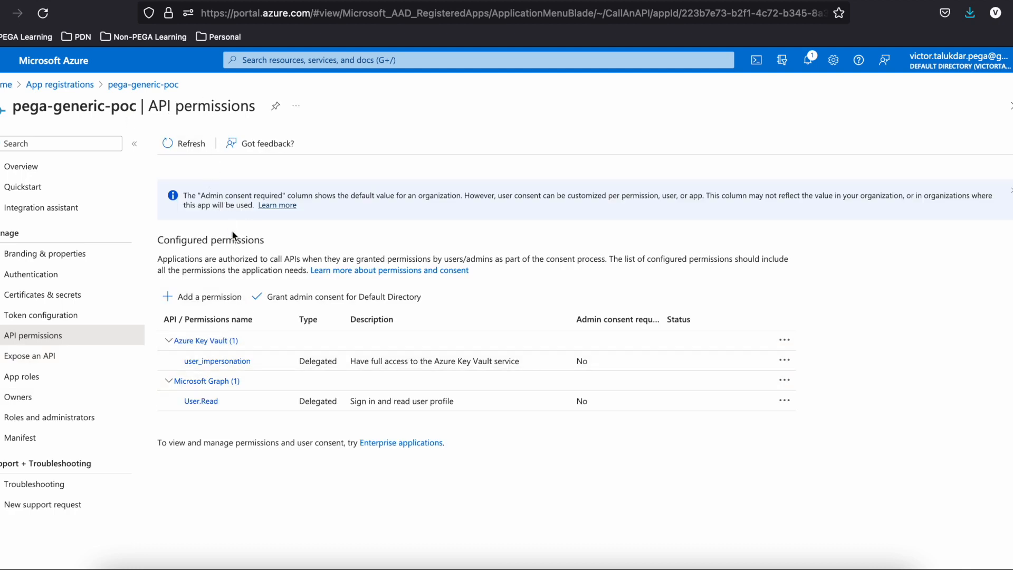
pyautogui.click(223, 298)
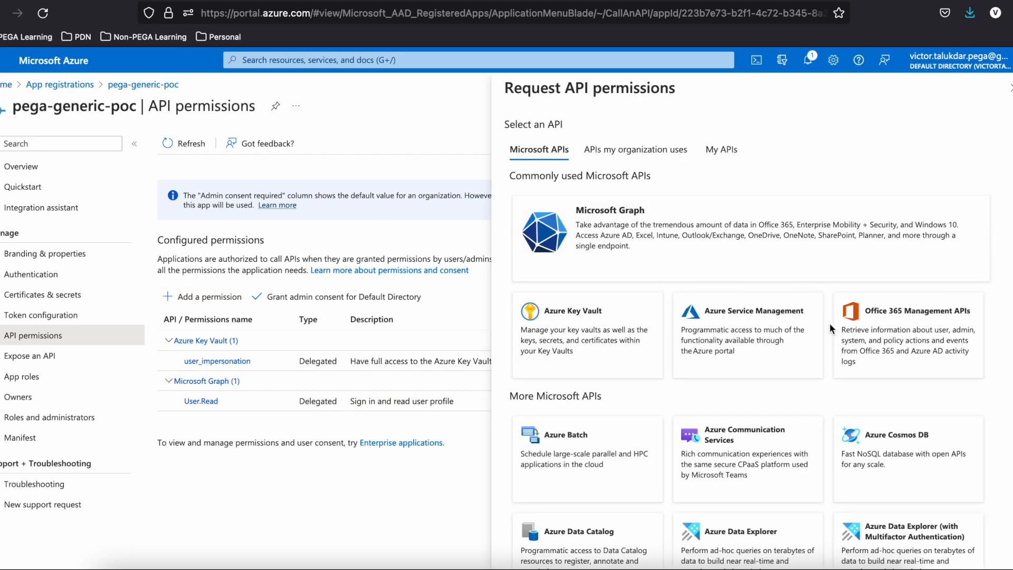
pyautogui.scroll(-3, 968, 359)
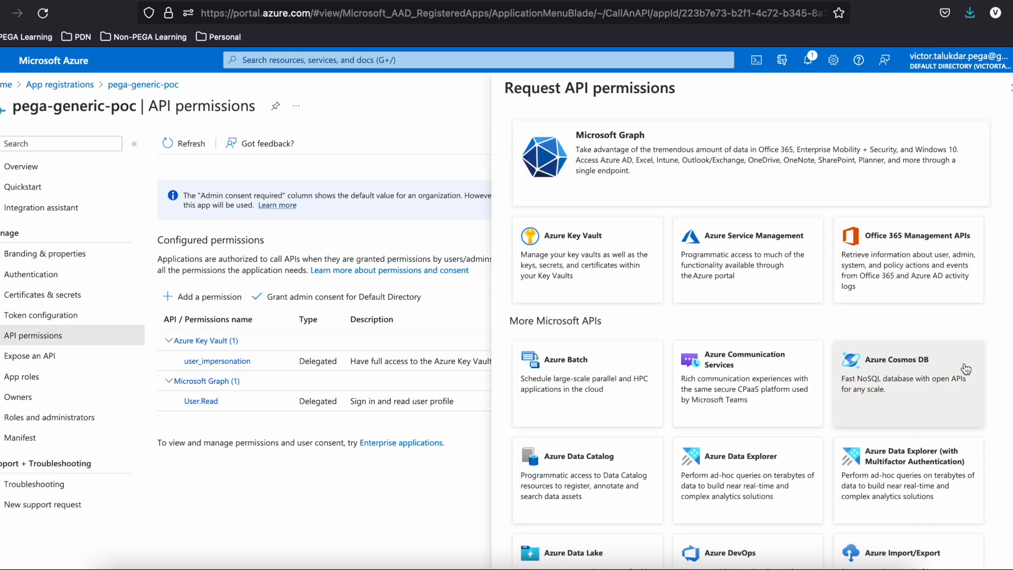
pyautogui.scroll(-3, 966, 370)
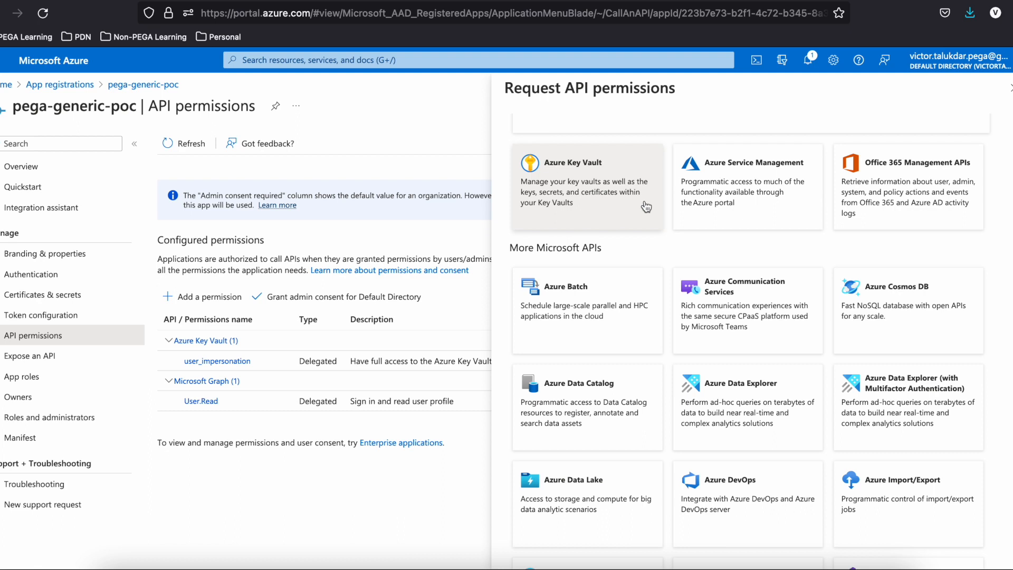
pyautogui.click(1010, 88)
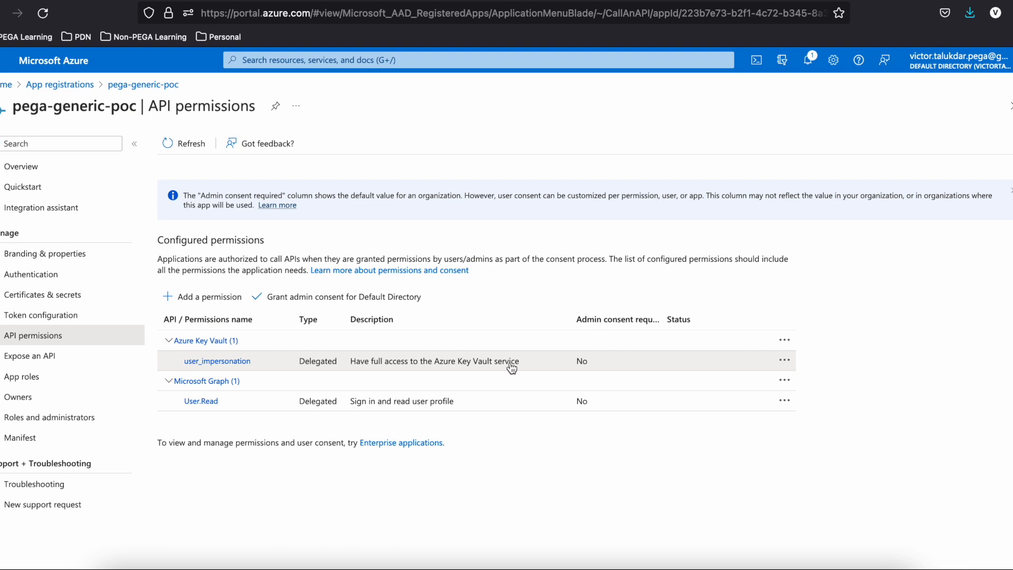
# Step: Review the app registration's client secrets, its client and tenant IDs, and its list of endpoints
pyautogui.click(59, 305)
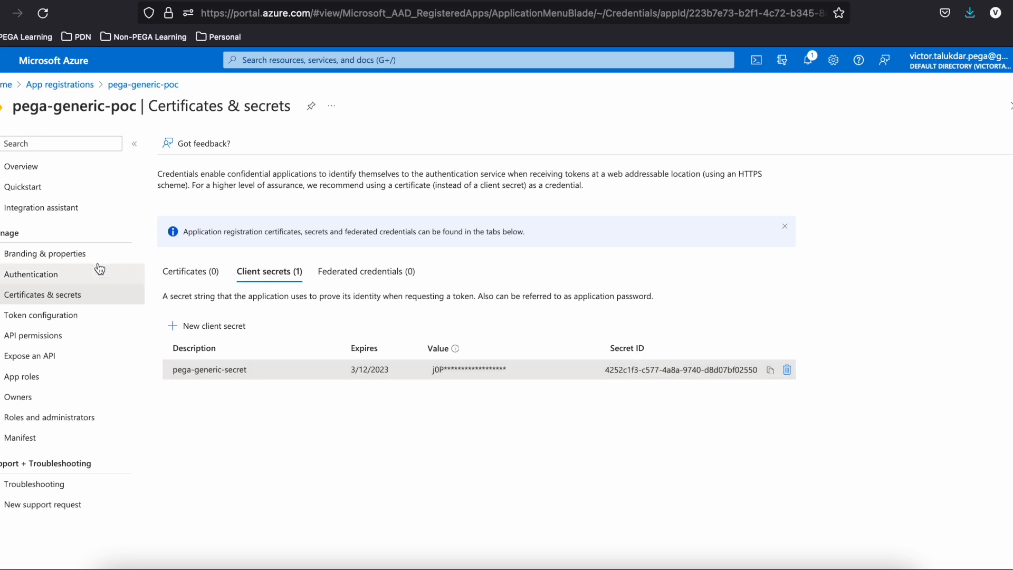
pyautogui.click(45, 173)
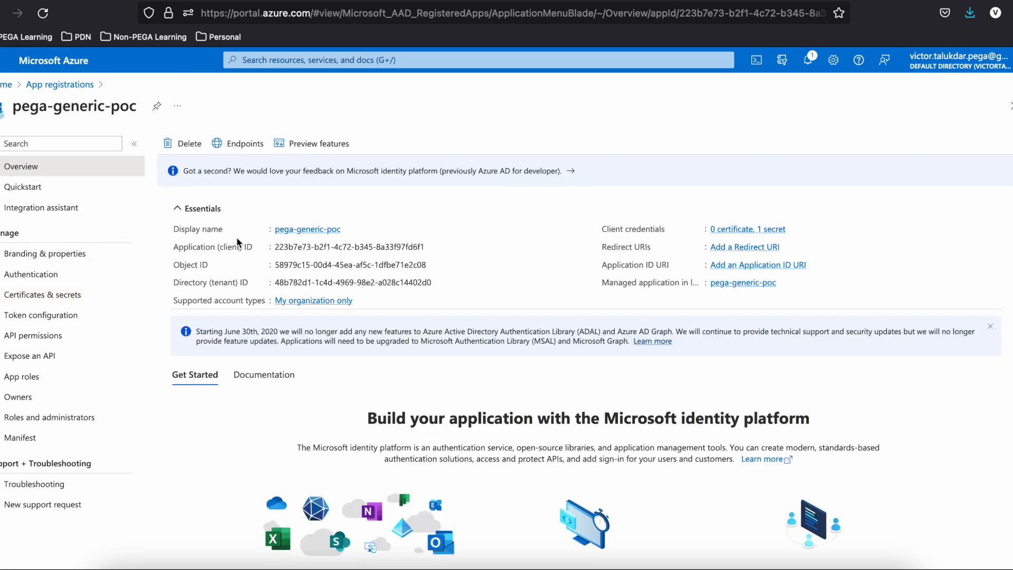
pyautogui.moveTo(275, 247); pyautogui.dragTo(413, 247)
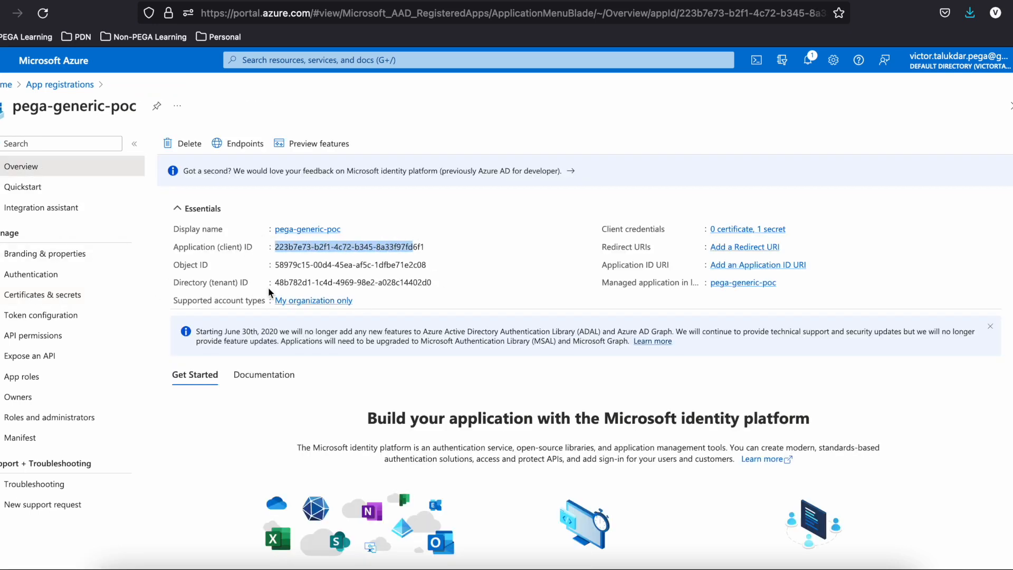
pyautogui.moveTo(276, 282); pyautogui.dragTo(431, 283)
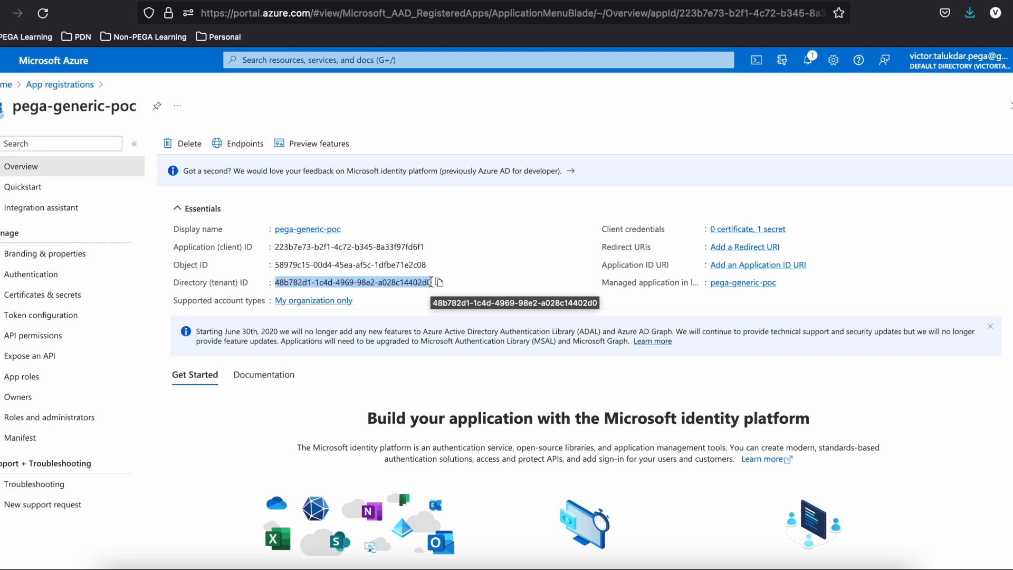
pyautogui.click(241, 143)
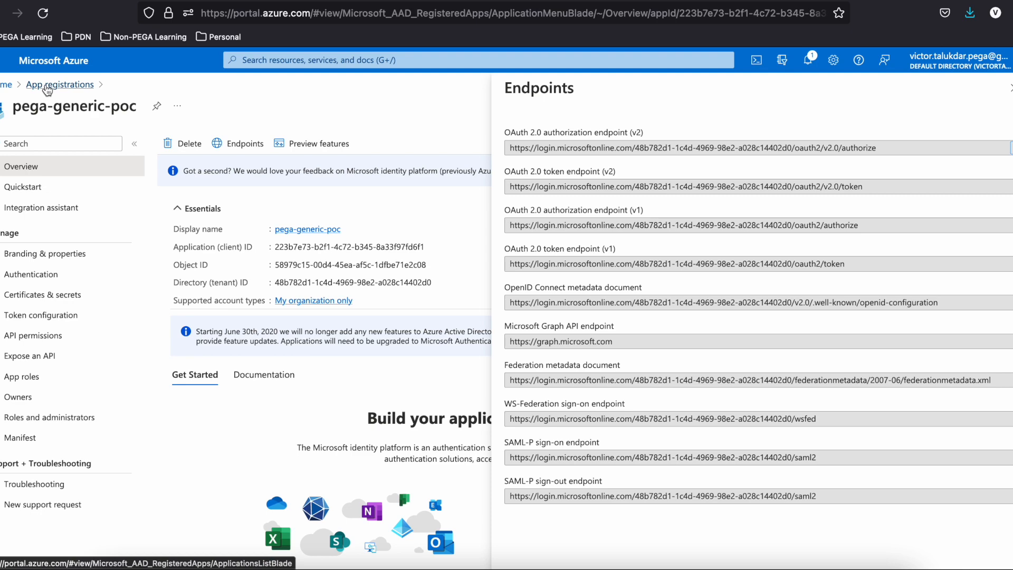
# Step: Open the pega-generic-akv key vault from the portal home and view its keys and secrets lists
pyautogui.click(5, 87)
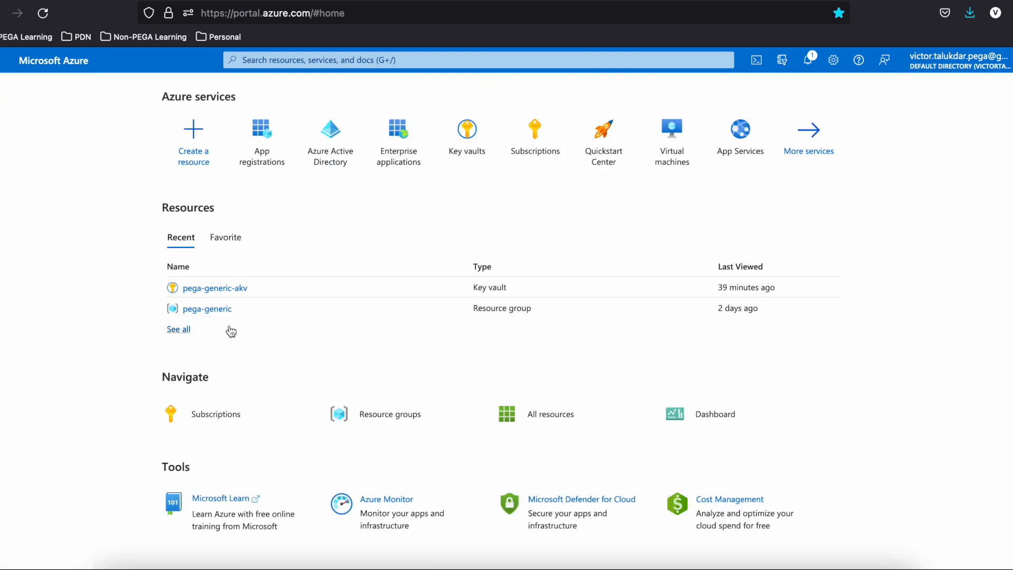
pyautogui.click(217, 290)
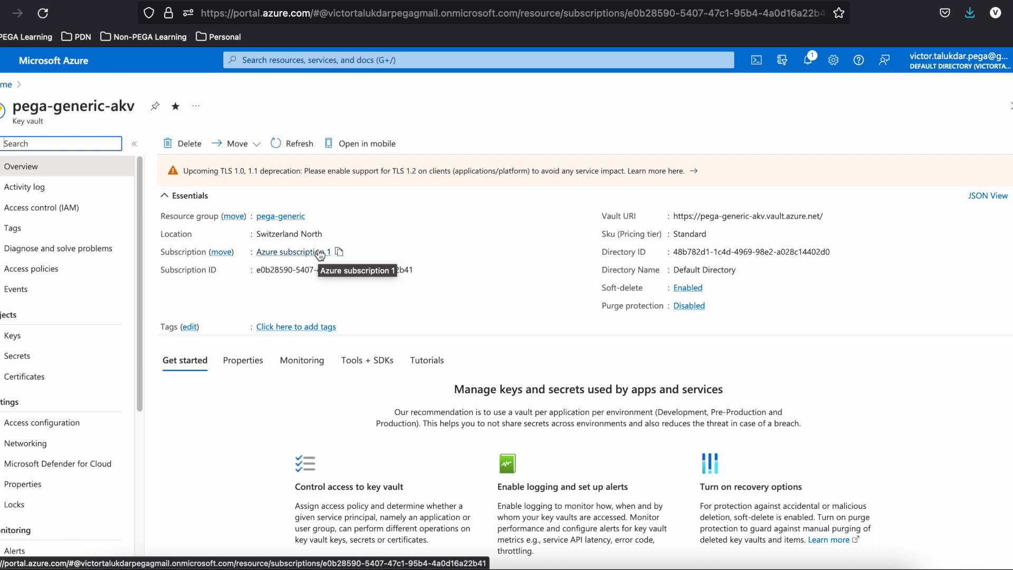
pyautogui.click(19, 342)
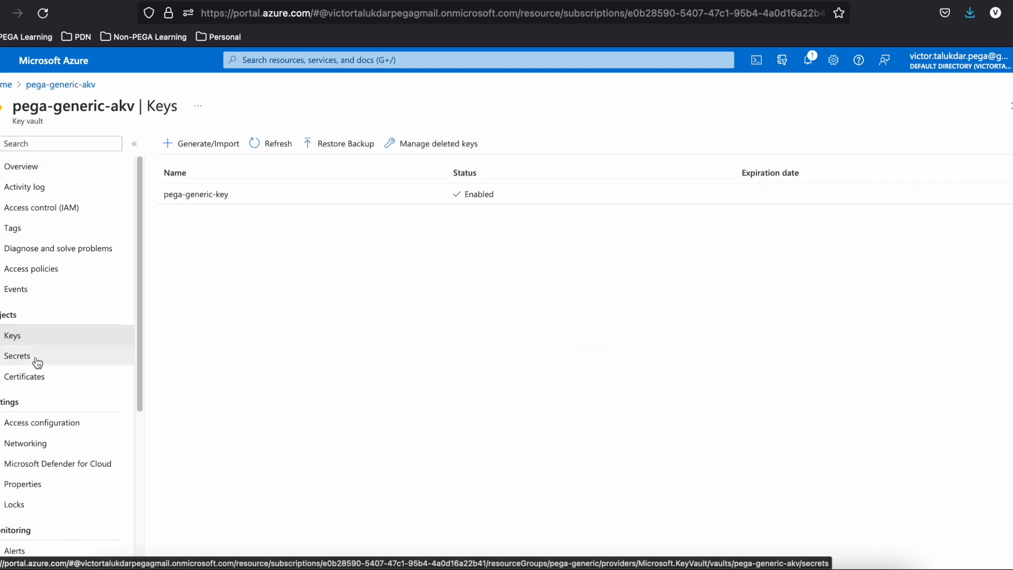
pyautogui.click(36, 362)
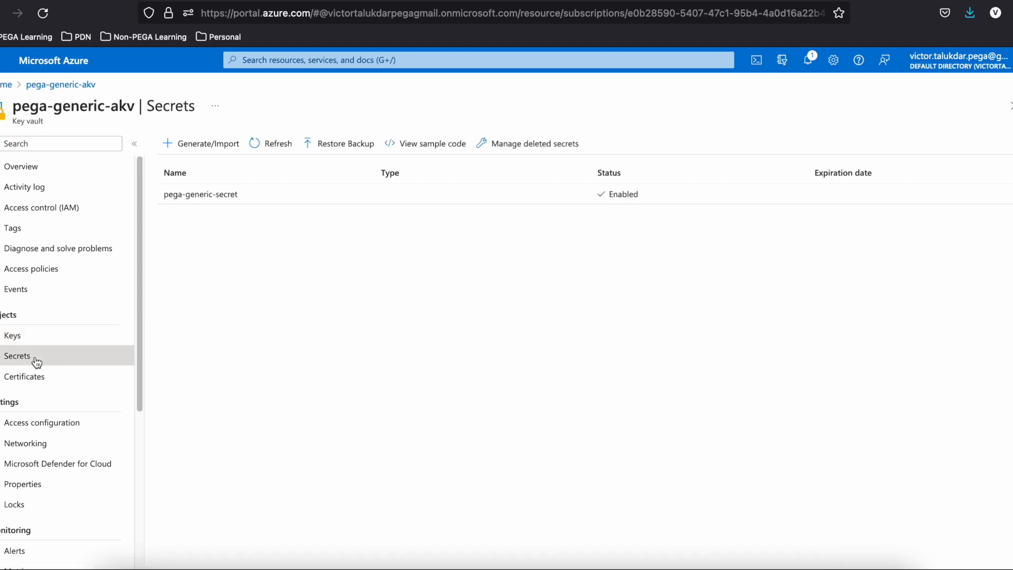
# Step: Open the current version of pega-generic-secret and reveal its secret value
pyautogui.click(242, 206)
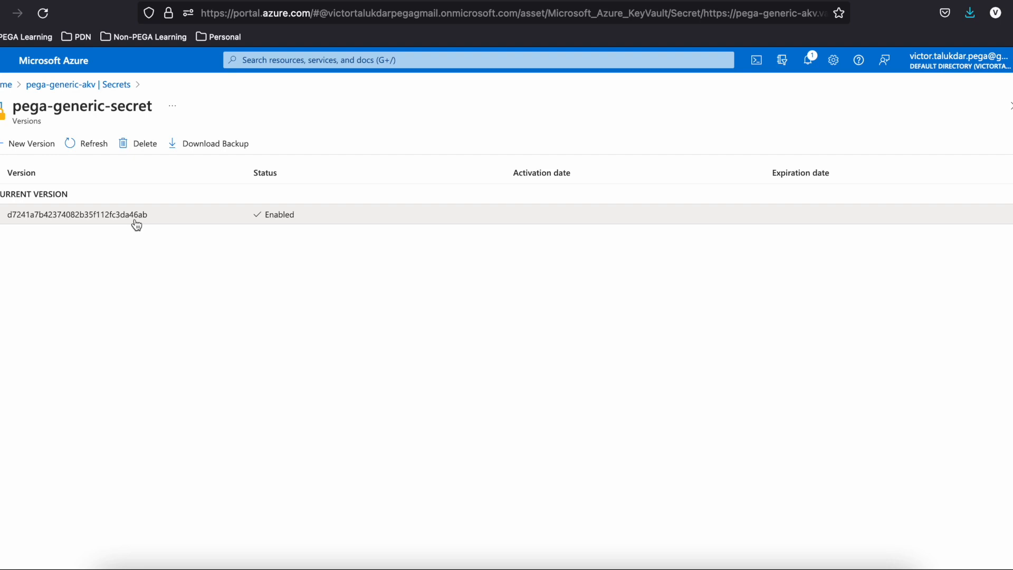
pyautogui.click(136, 225)
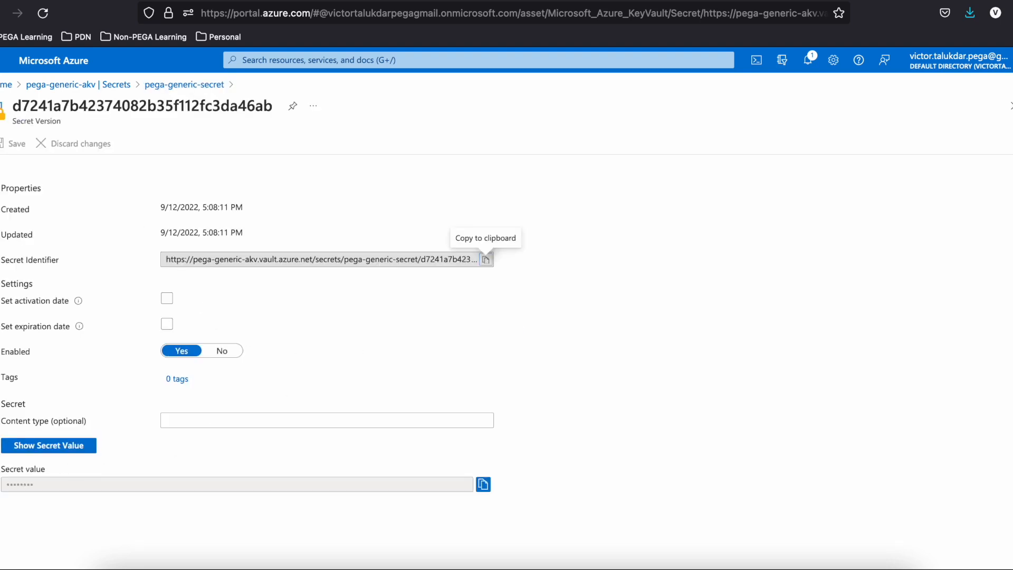
pyautogui.click(48, 445)
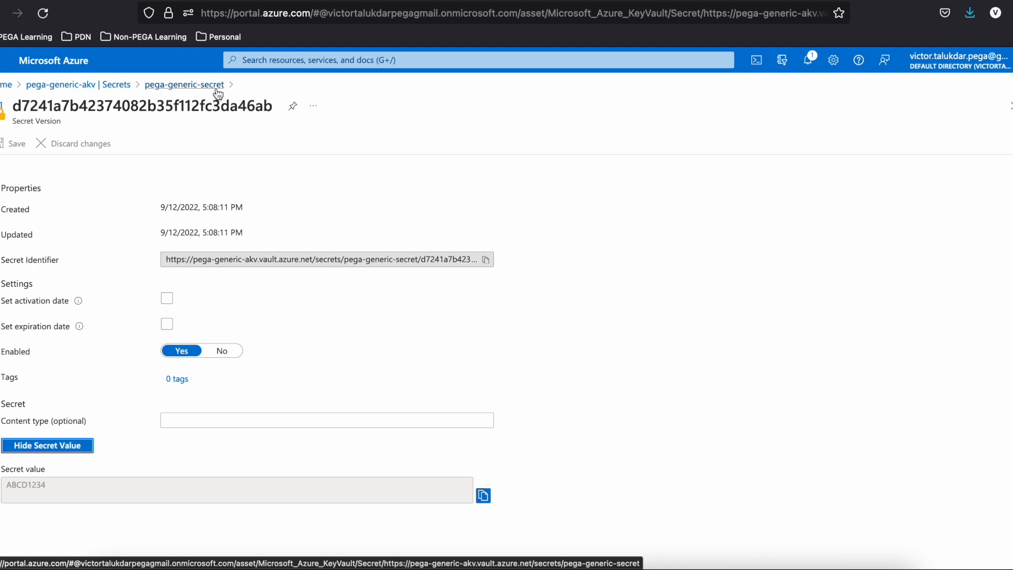
pyautogui.doubleClick(38, 488)
# Step: Reopen the current version of pega-generic-secret from the vault's secrets list to examine its secret identifier, and return to the portal home
pyautogui.click(79, 85)
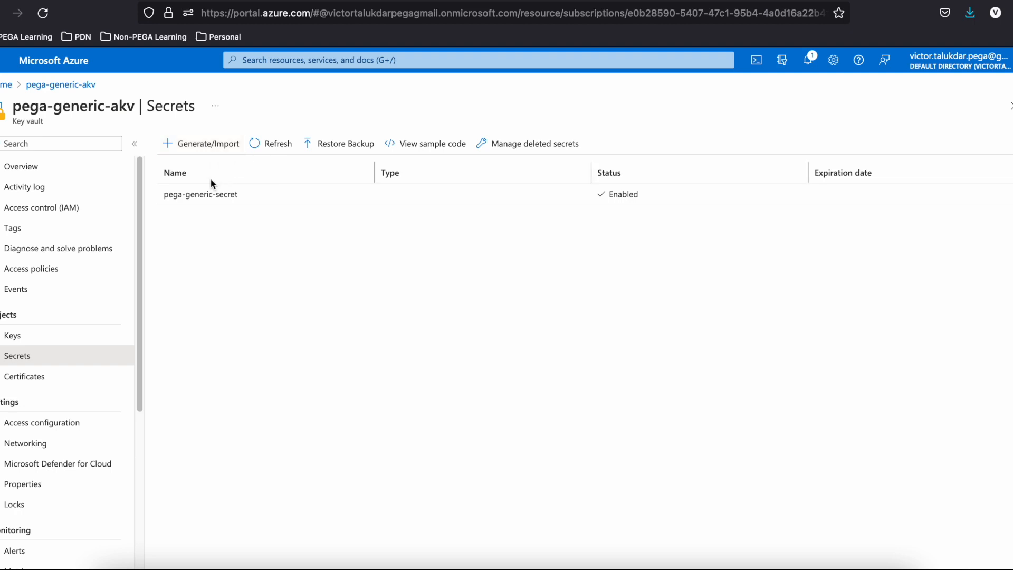
pyautogui.click(210, 194)
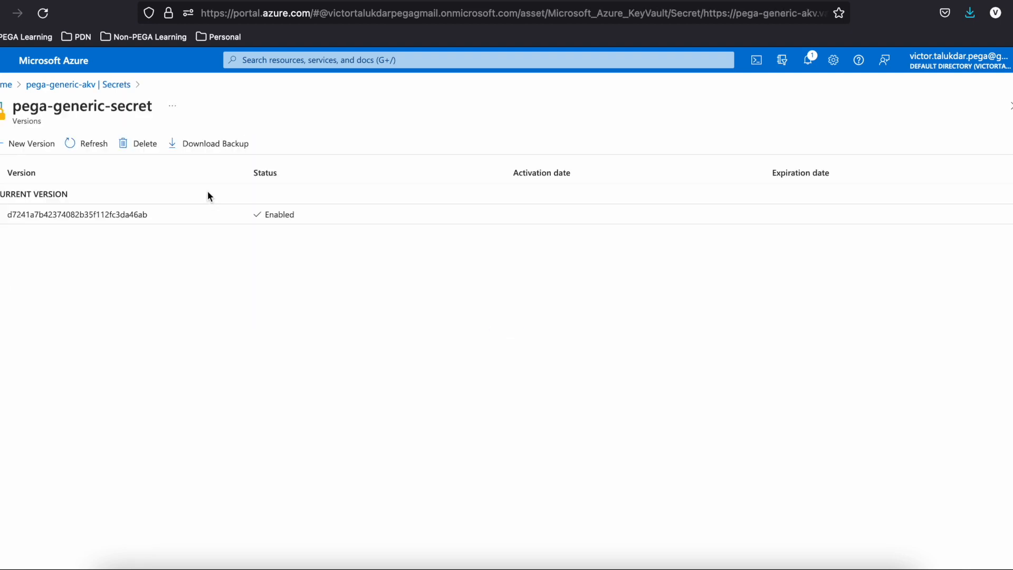
pyautogui.click(86, 217)
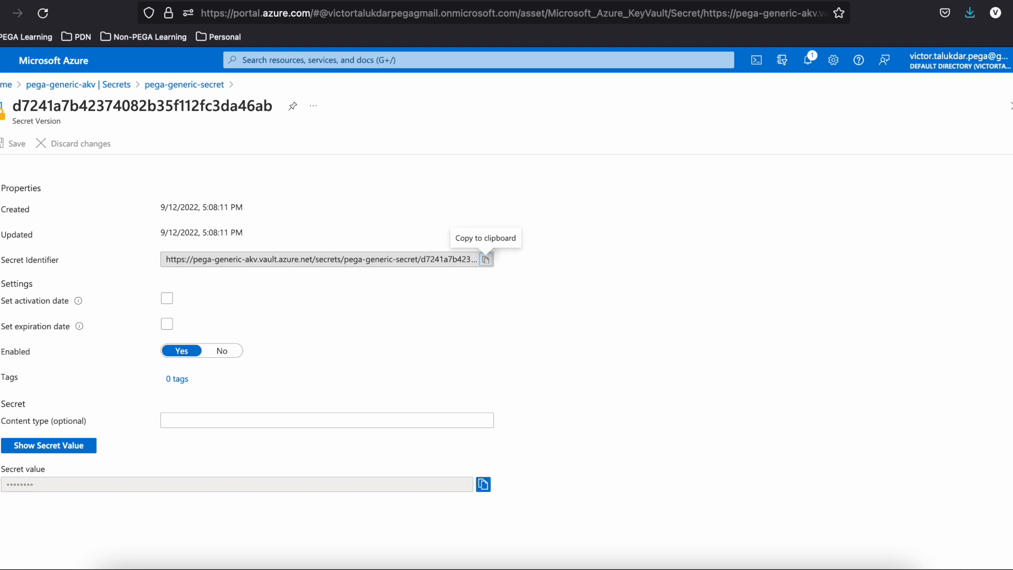
pyautogui.click(7, 85)
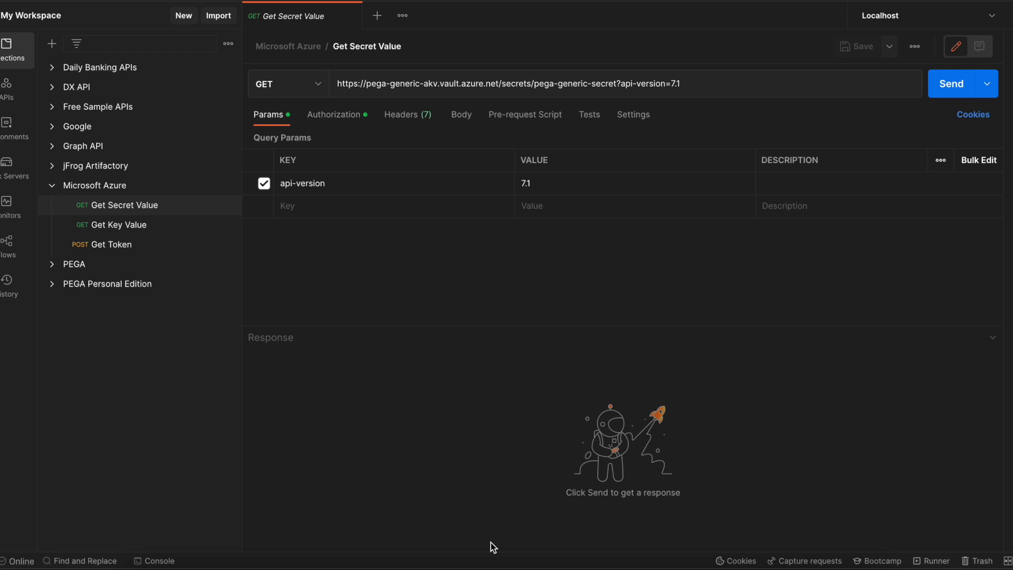
# Step: Switch to the browser to check the Key Vault Get Secret request format in the Microsoft docs, and return to Postman
pyautogui.click(345, 565)
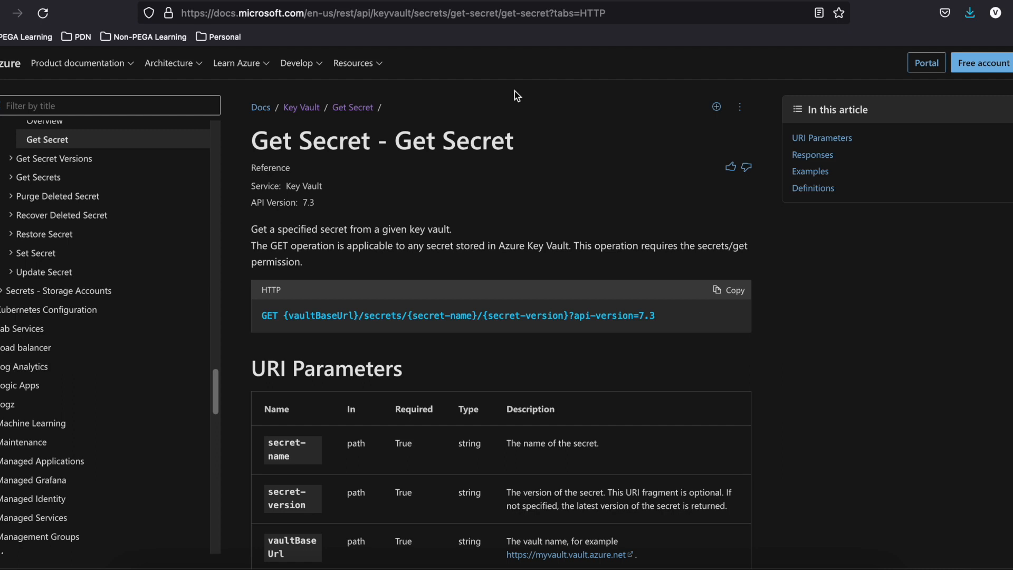
pyautogui.scroll(5, 151, 336)
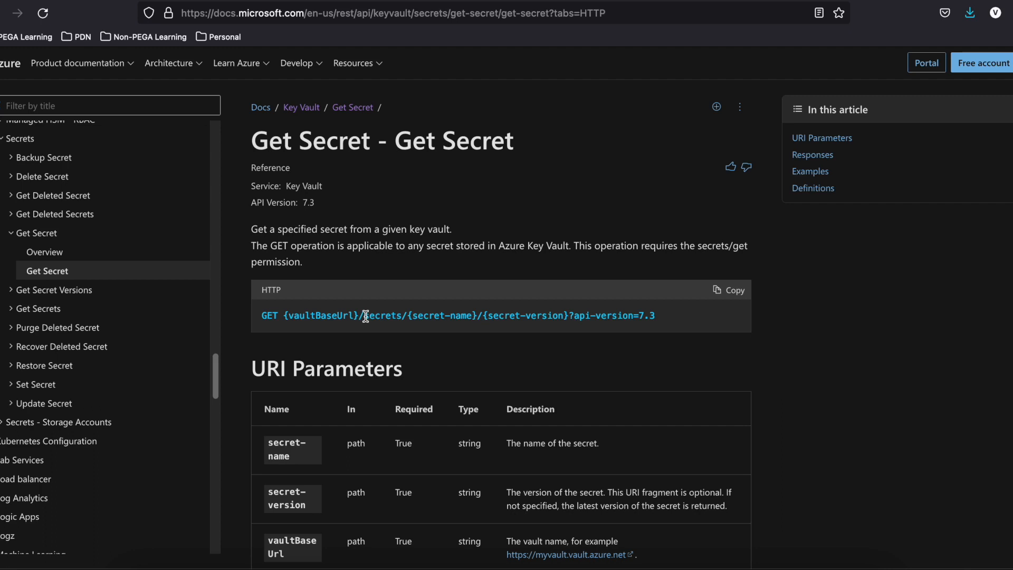
pyautogui.click(545, 565)
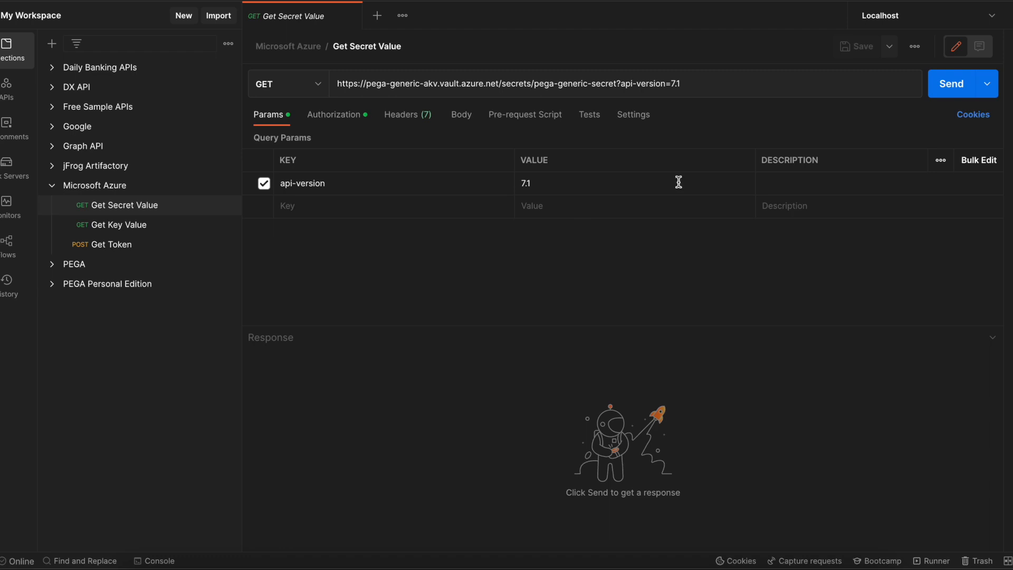
# Step: Open the Get Token request in the Microsoft Azure collection and examine its token endpoint URL
pyautogui.click(694, 91)
pyautogui.click(111, 245)
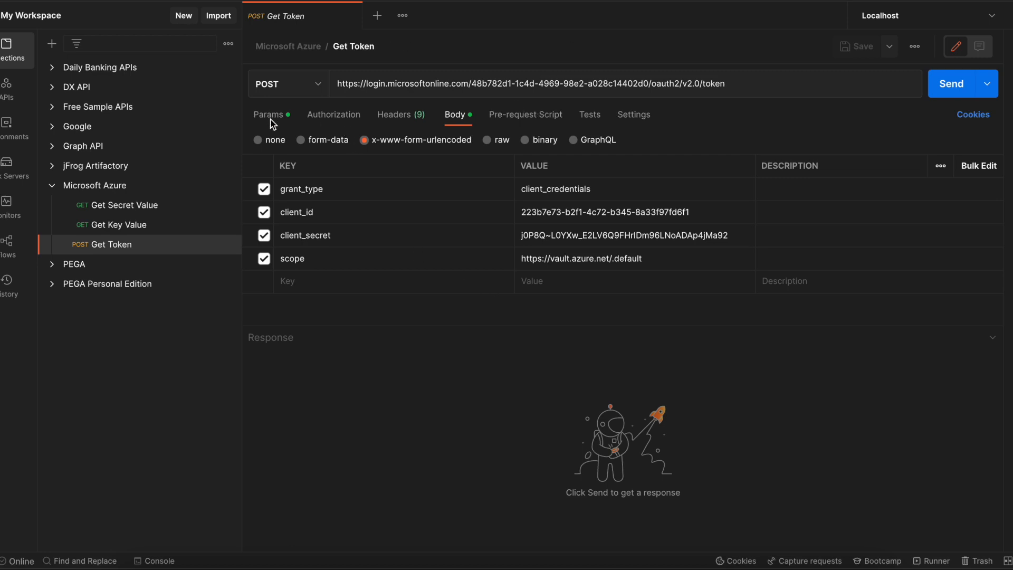
pyautogui.tripleClick(431, 84)
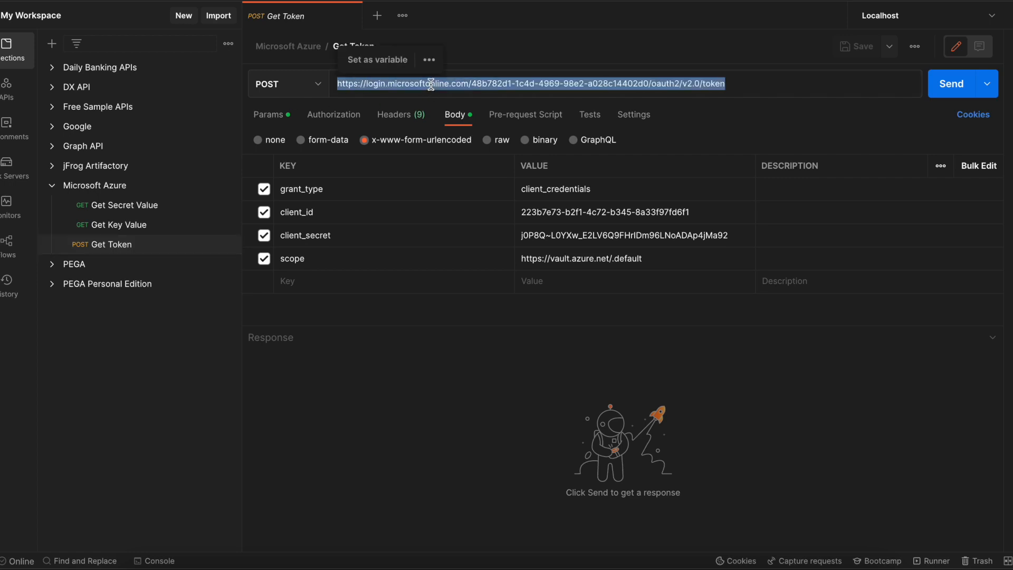
pyautogui.click(430, 84)
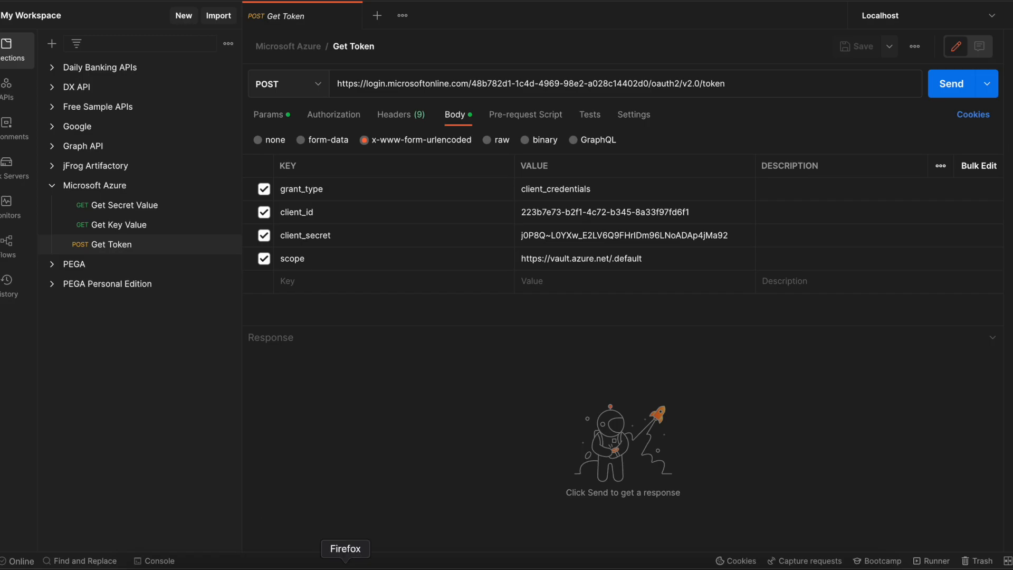
# Step: Switch to the Azure portal in Firefox and examine the OAuth 2.0 token endpoint (v2) of the pega-generic-poc app registration
pyautogui.click(343, 567)
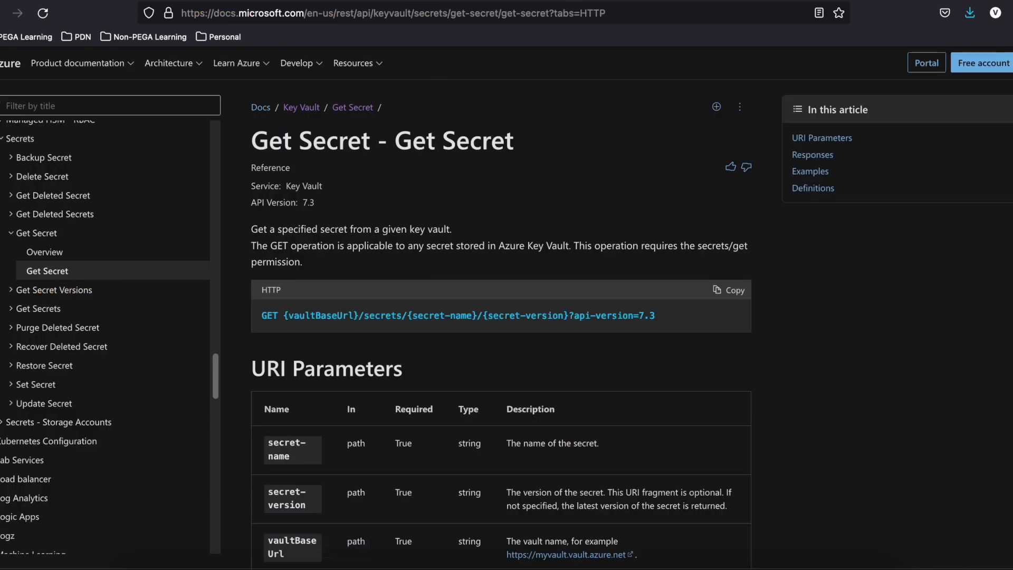
pyautogui.click(738, 0)
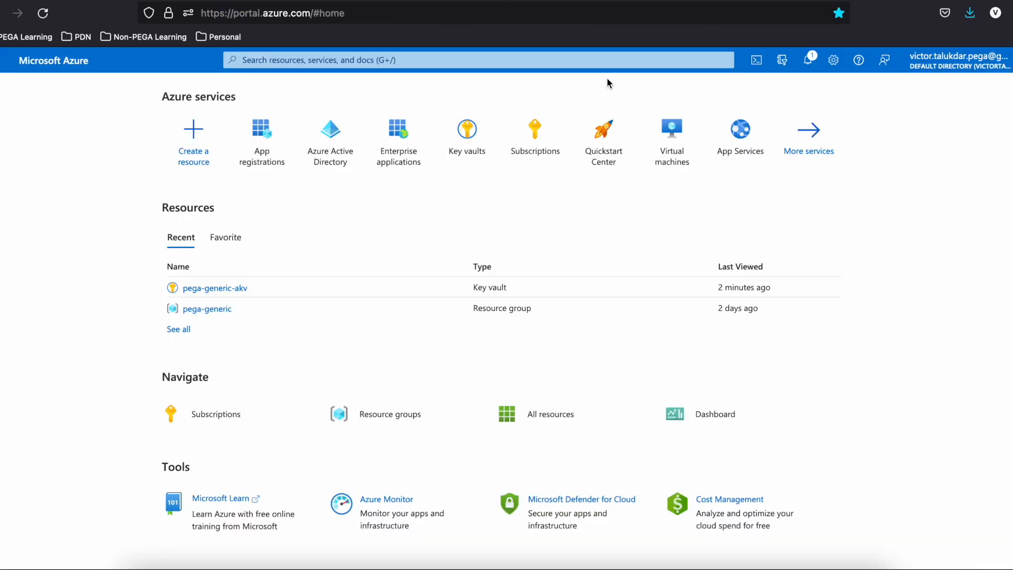
pyautogui.click(263, 149)
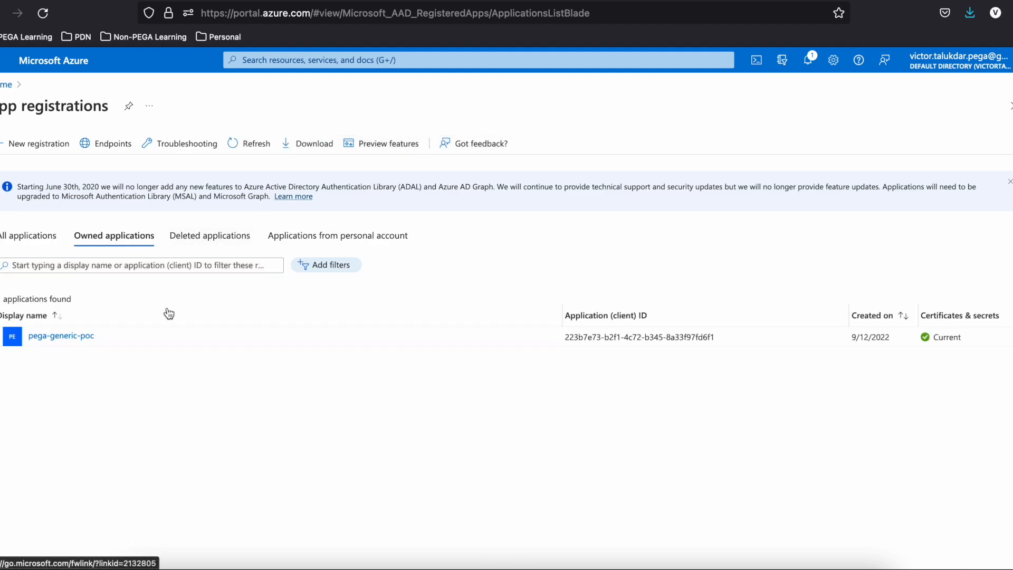
pyautogui.click(83, 335)
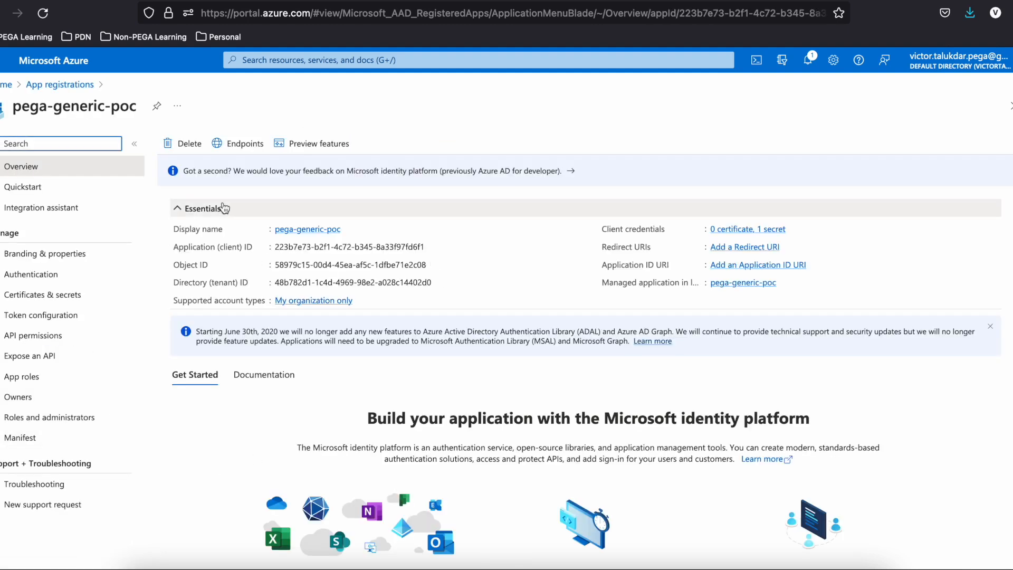
pyautogui.click(219, 144)
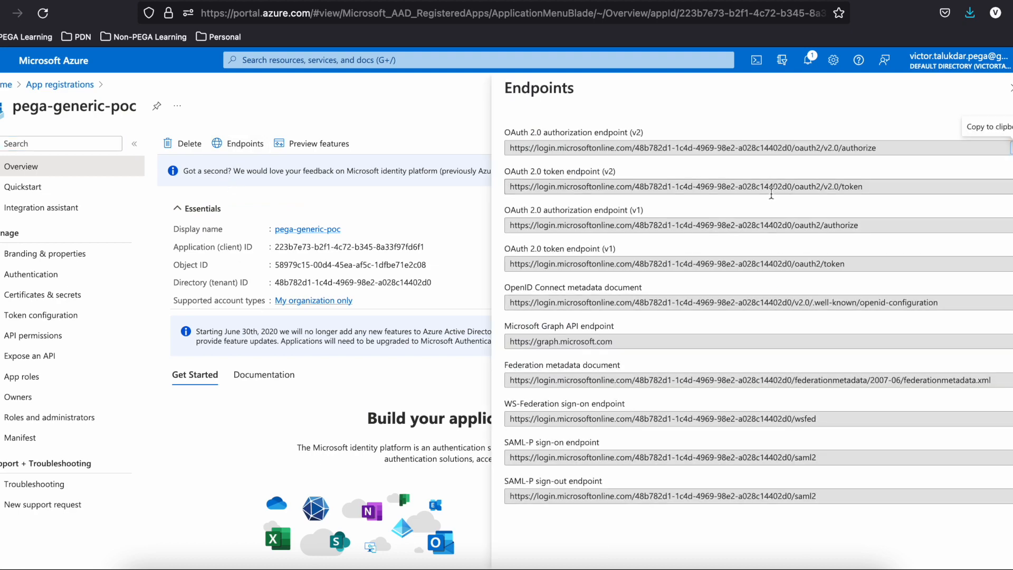
pyautogui.click(563, 187)
pyautogui.tripleClick(563, 187)
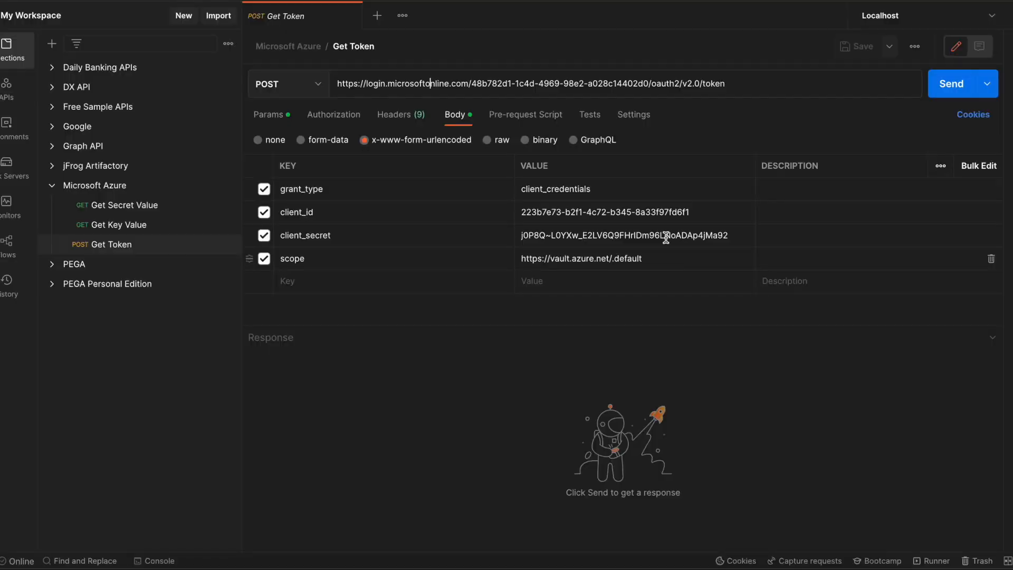
# Step: Examine the grant_type and client_id parameters in the Get Token request body in Postman
pyautogui.doubleClick(331, 188)
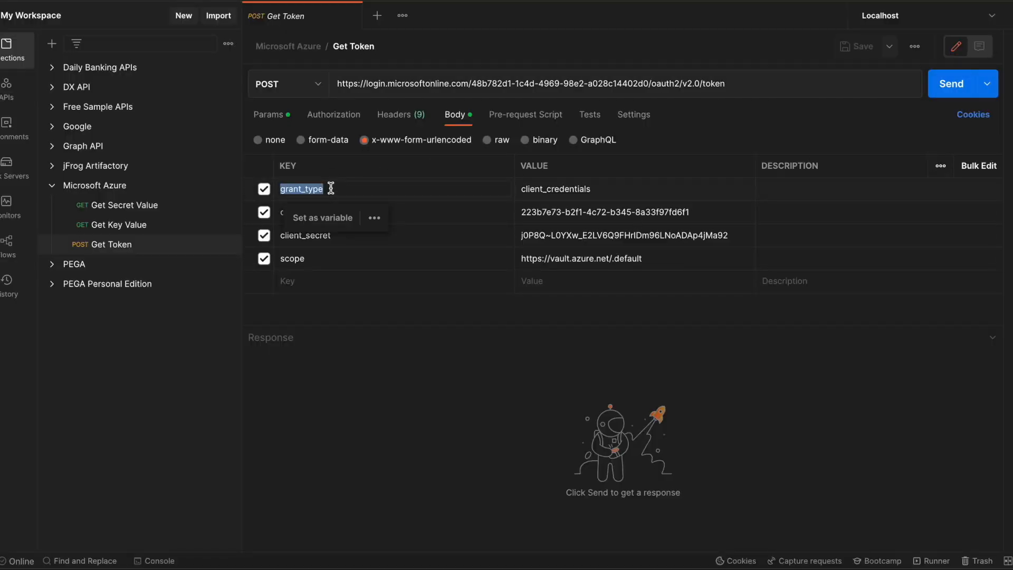
pyautogui.doubleClick(569, 189)
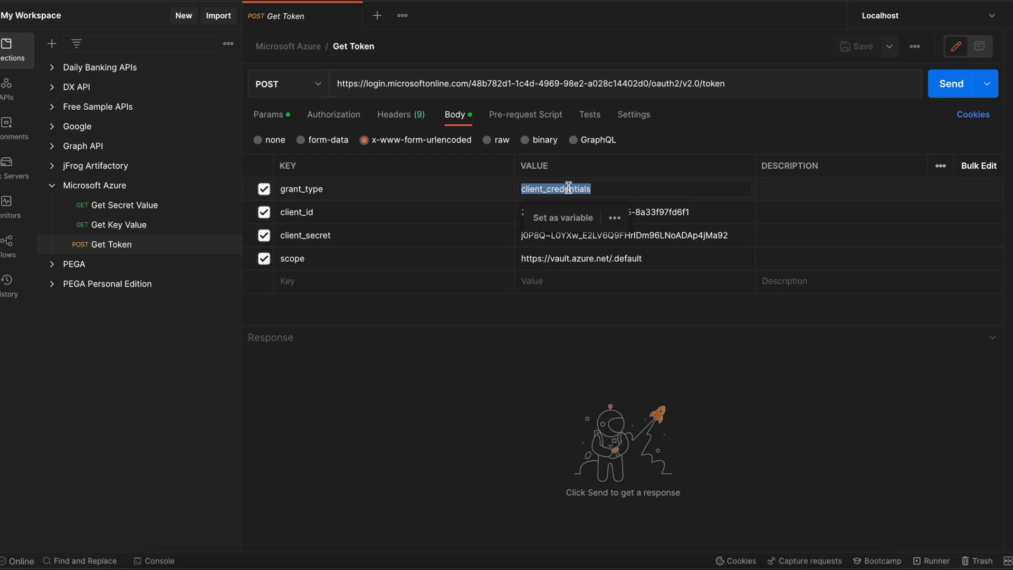
pyautogui.click(360, 212)
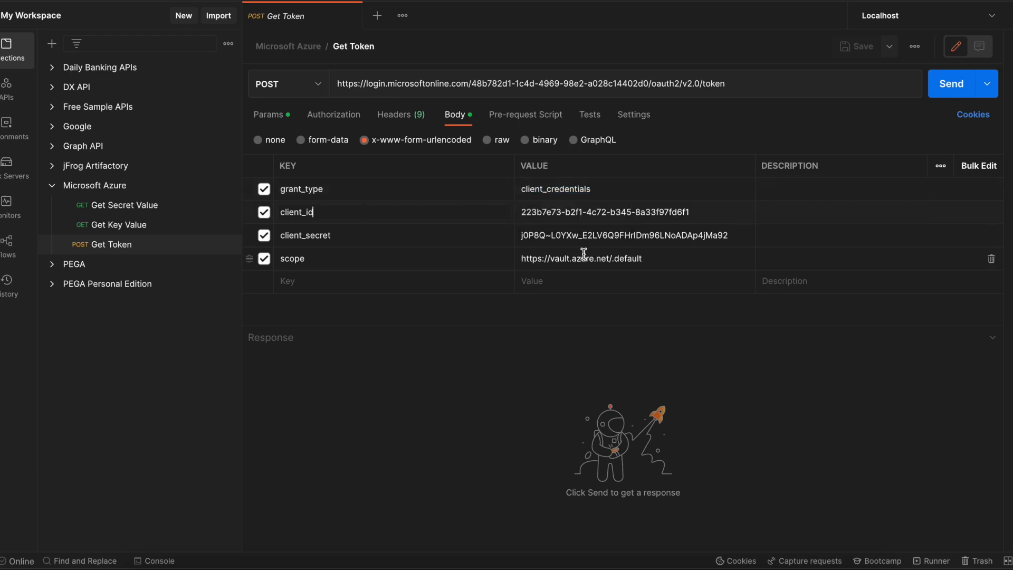
pyautogui.click(689, 216)
# Step: Switch to the browser to check the application (client) ID in the pega-generic-poc overview, and return to Postman
pyautogui.press('super+Tab')
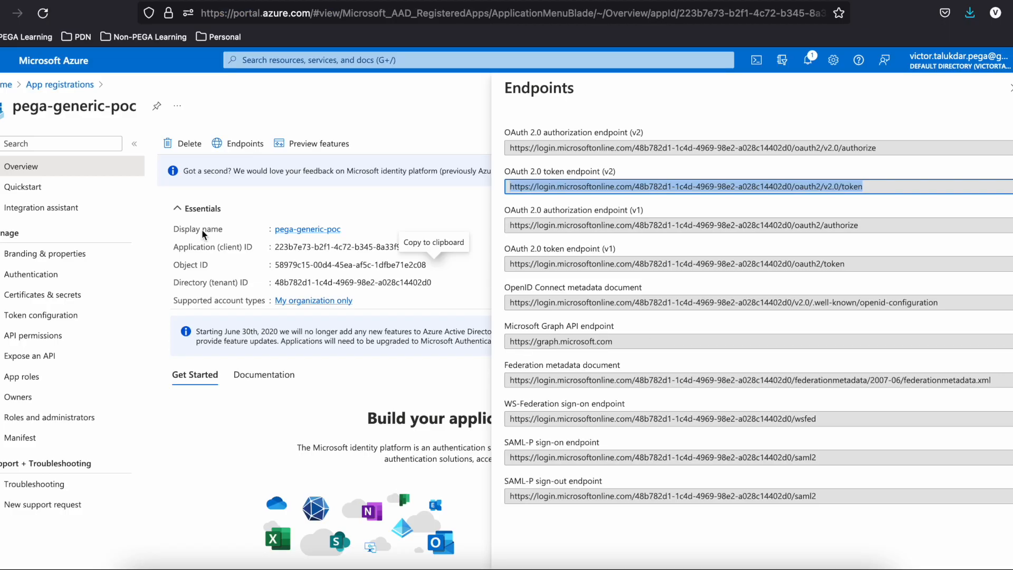
pyautogui.click(207, 500)
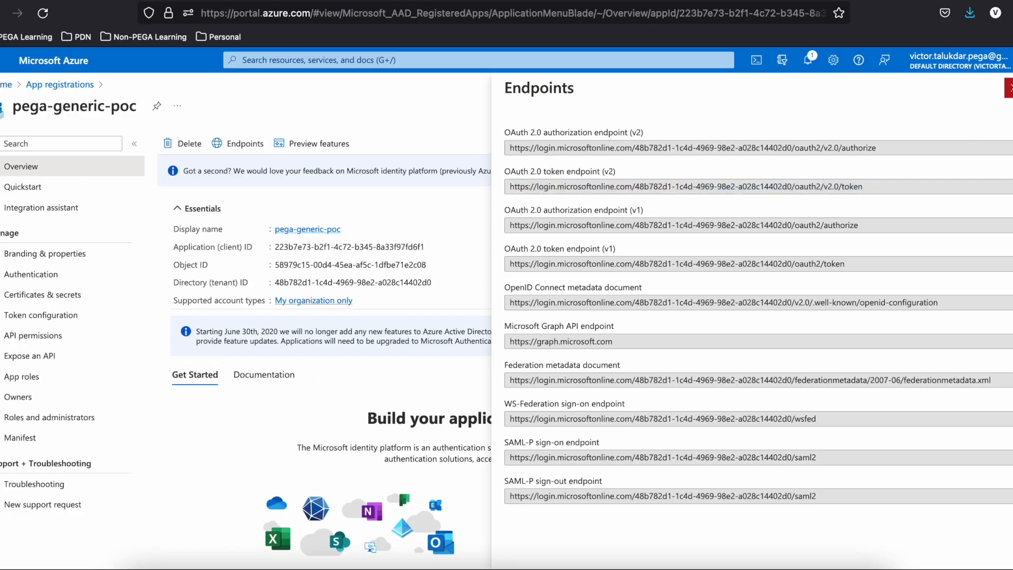
pyautogui.click(1009, 88)
pyautogui.moveTo(275, 247); pyautogui.dragTo(381, 247)
pyautogui.press('super+Tab')
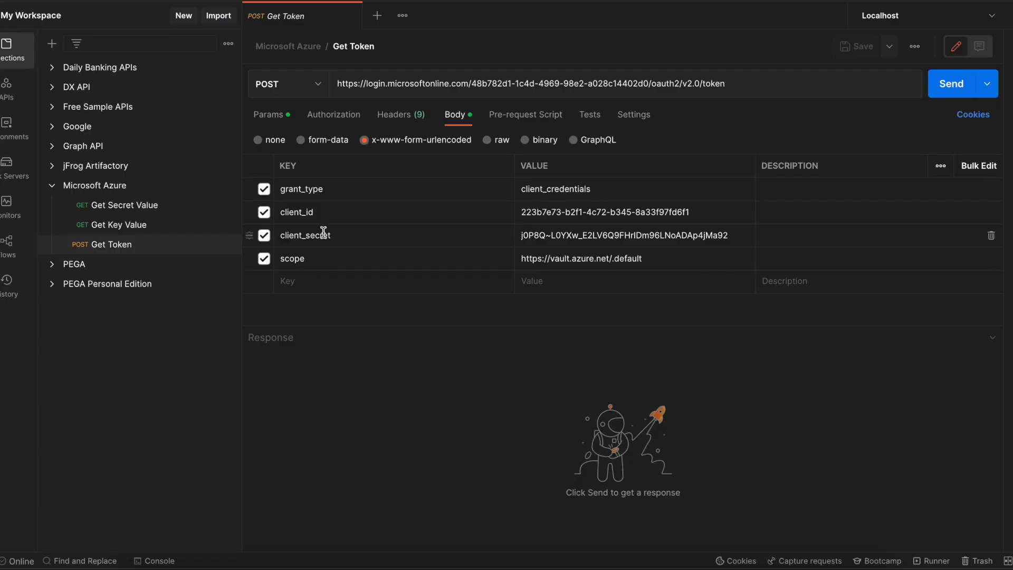
# Step: Check the client secret of pega-generic-poc in the Azure portal, and return to Postman to examine the scope parameter's value
pyautogui.press('super+Tab')
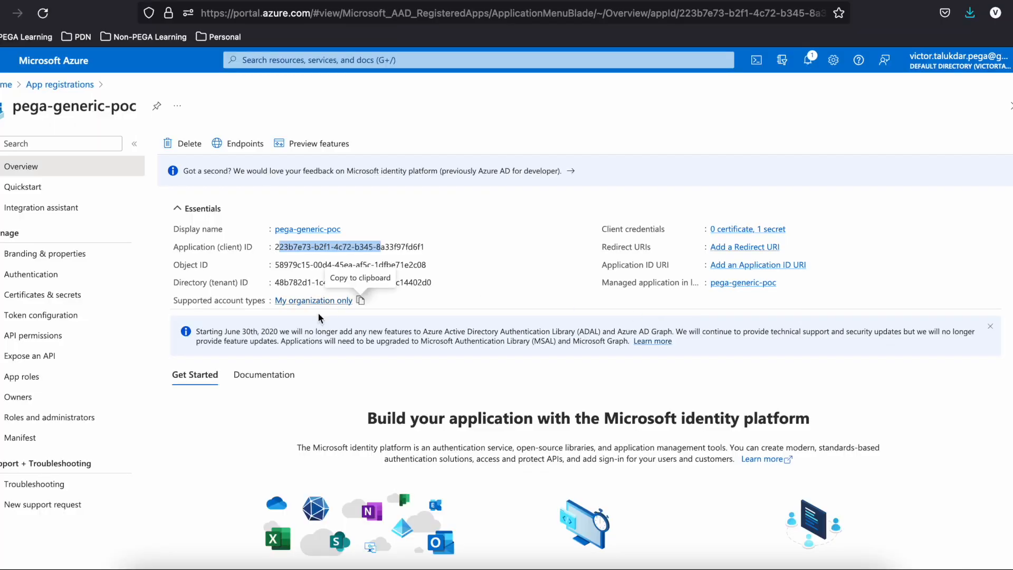
pyautogui.click(32, 296)
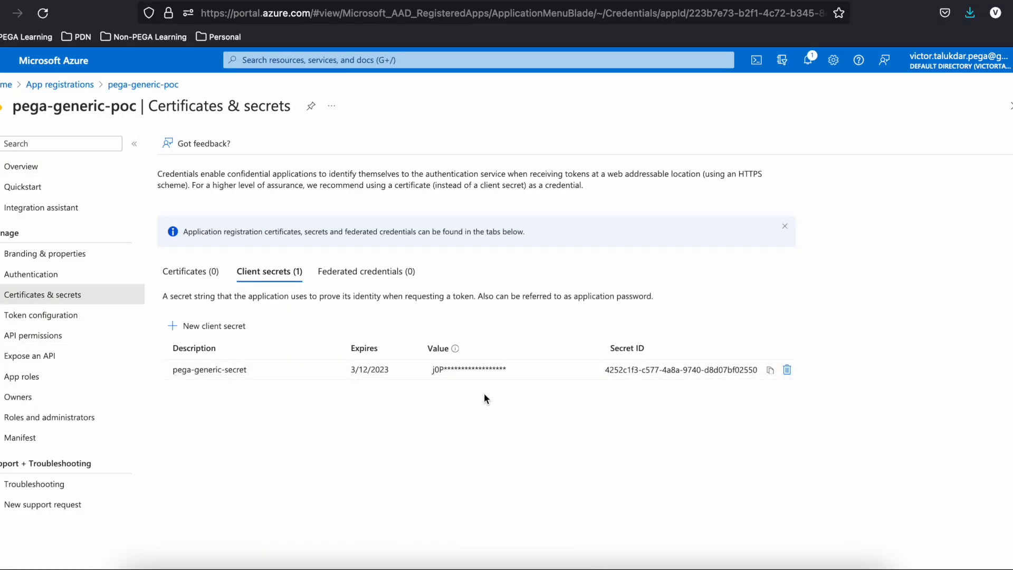
pyautogui.press('super+Tab')
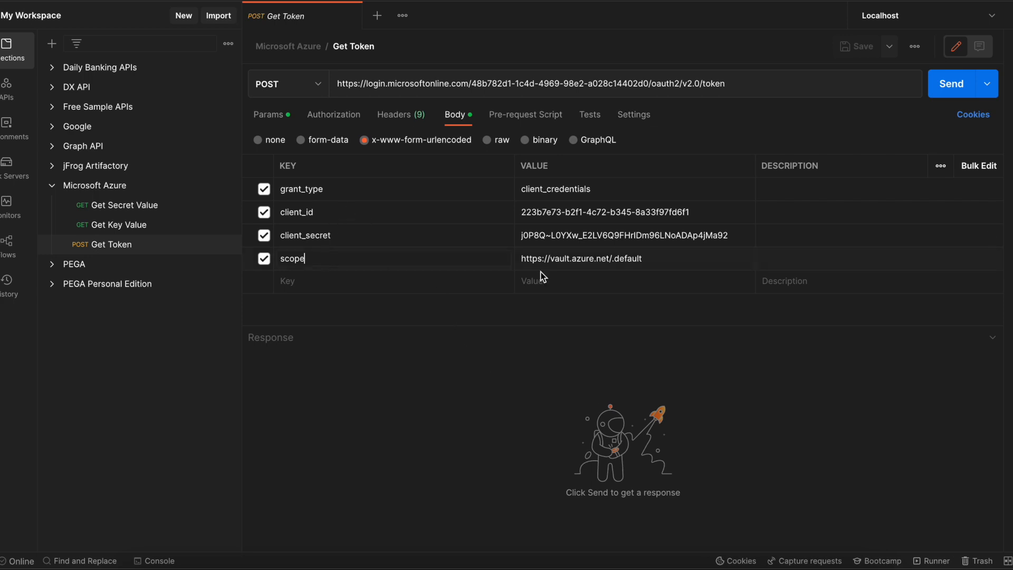
pyautogui.tripleClick(680, 263)
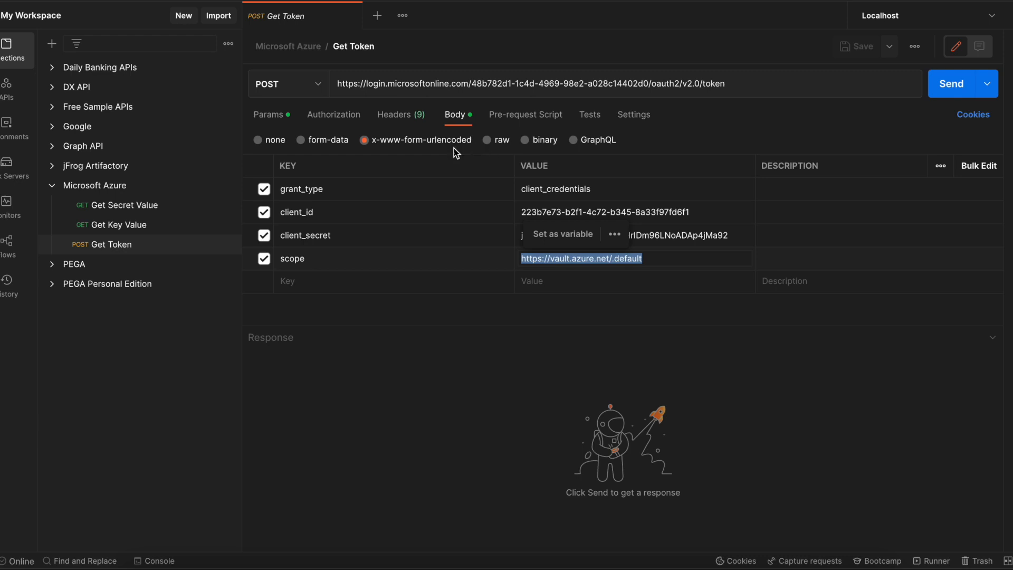
# Step: View the format choices for a raw request body, and return the body type to x-www-form-urlencoded
pyautogui.click(487, 140)
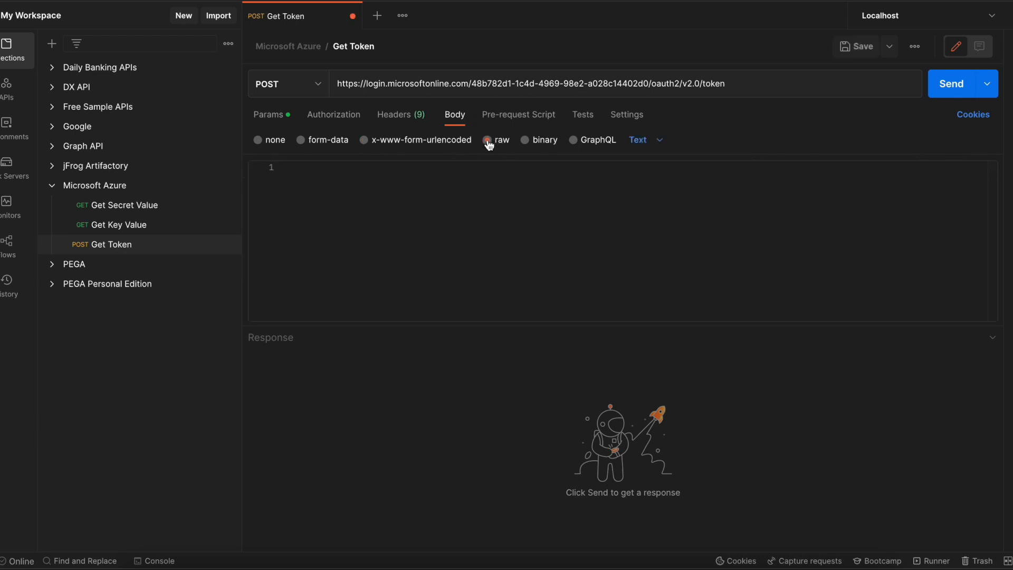
pyautogui.click(640, 141)
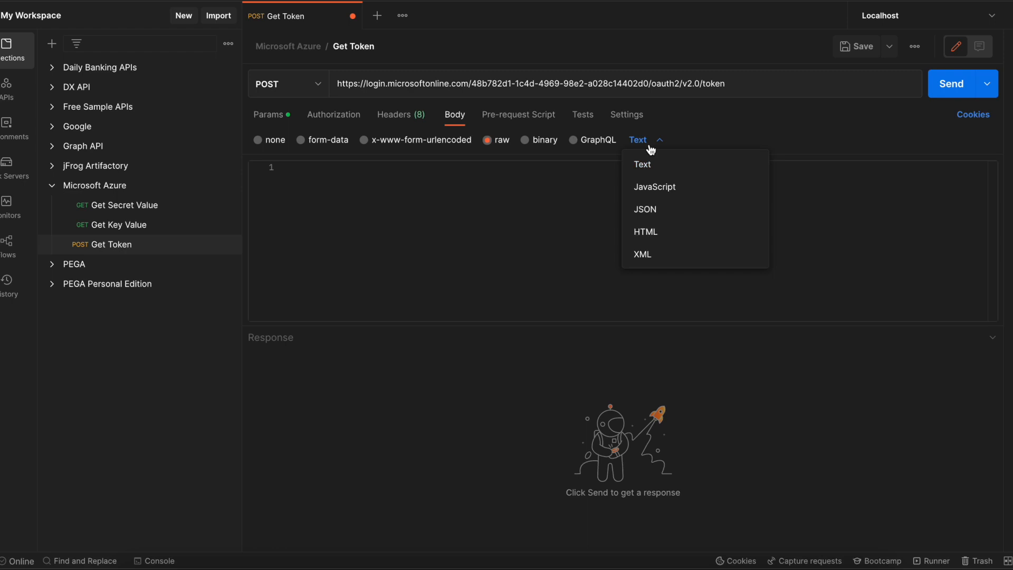
pyautogui.click(366, 140)
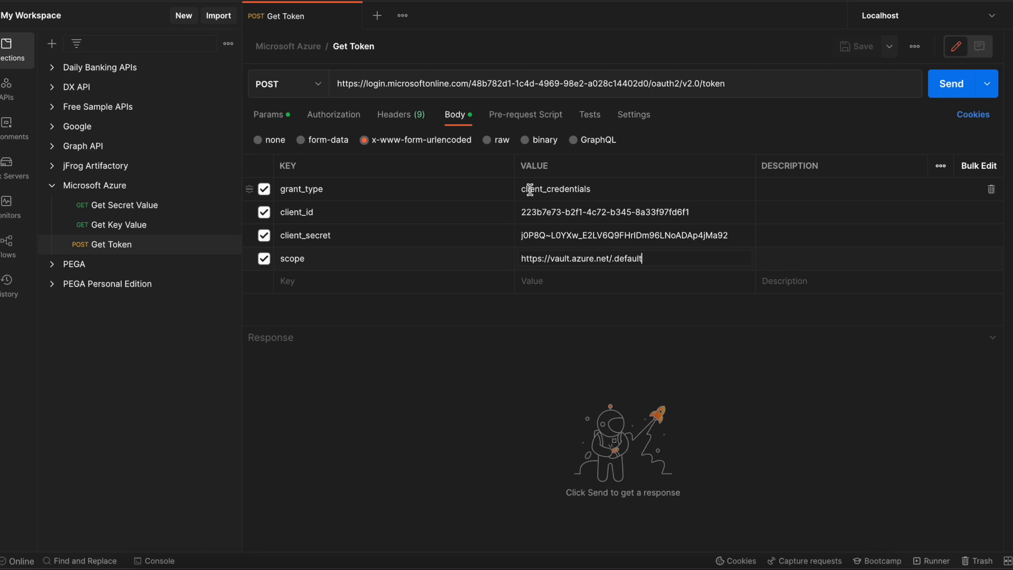
# Step: Review the Get Token request's query parameters, authorization and headers, and return to its body
pyautogui.click(269, 114)
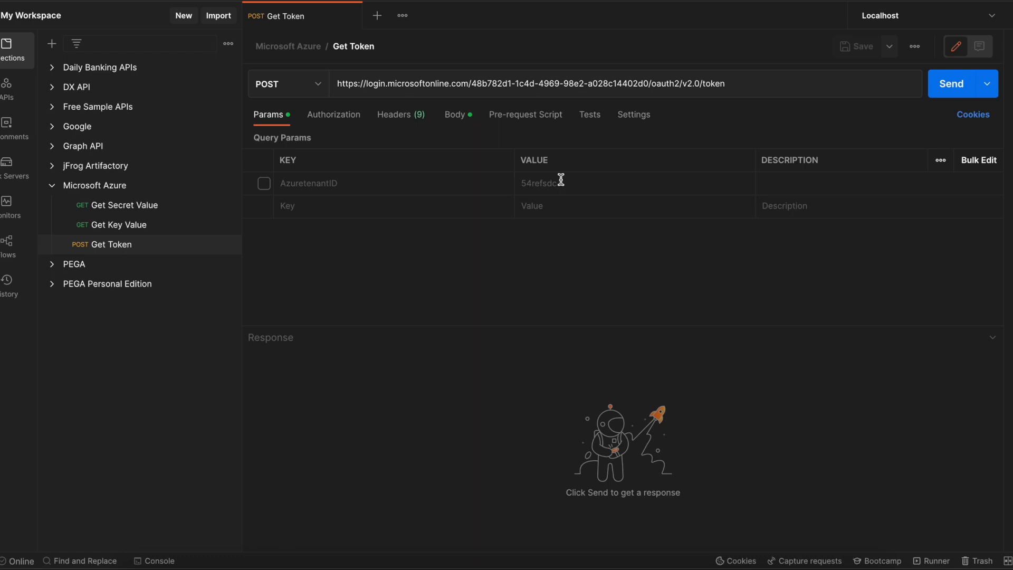
pyautogui.click(315, 115)
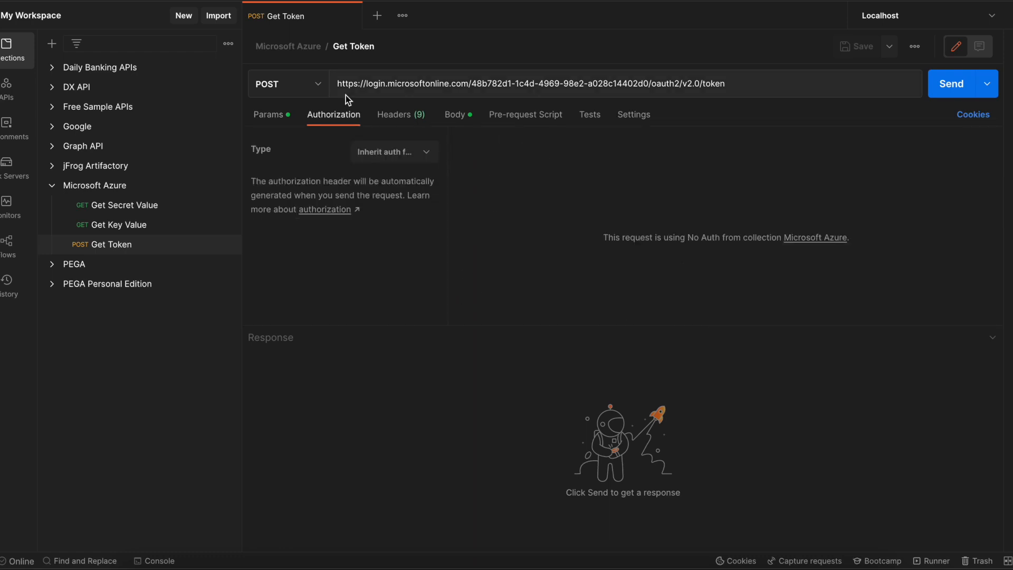
pyautogui.click(398, 114)
pyautogui.click(452, 116)
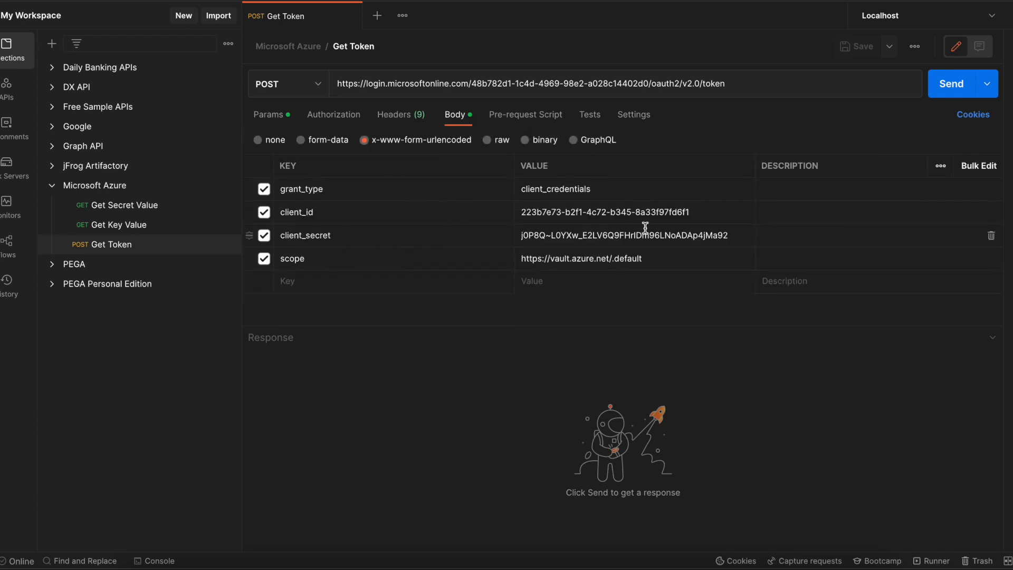
# Step: Send the Get Token request and select the access_token value in the response
pyautogui.click(951, 84)
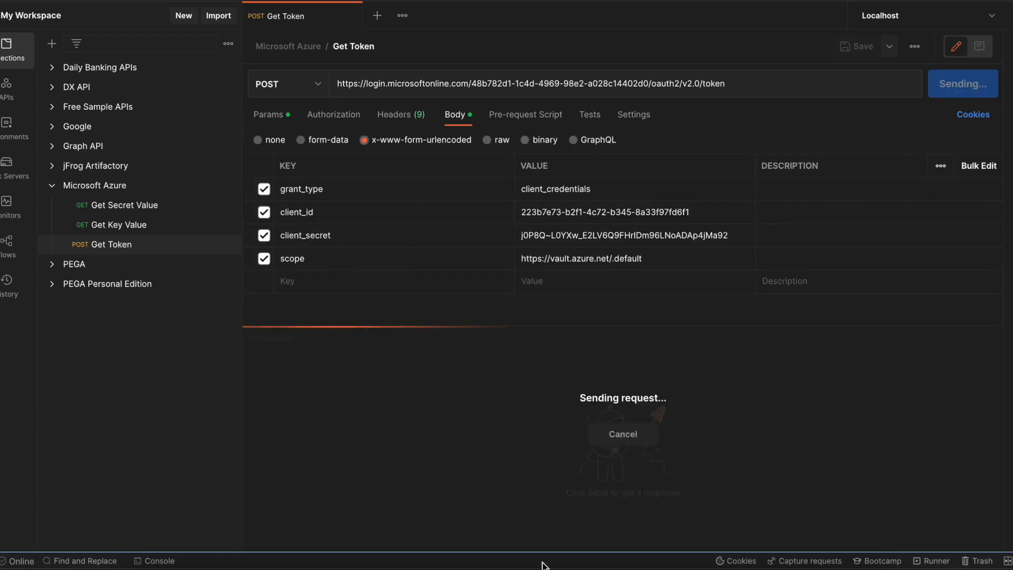
pyautogui.moveTo(992, 391); pyautogui.dragTo(992, 450)
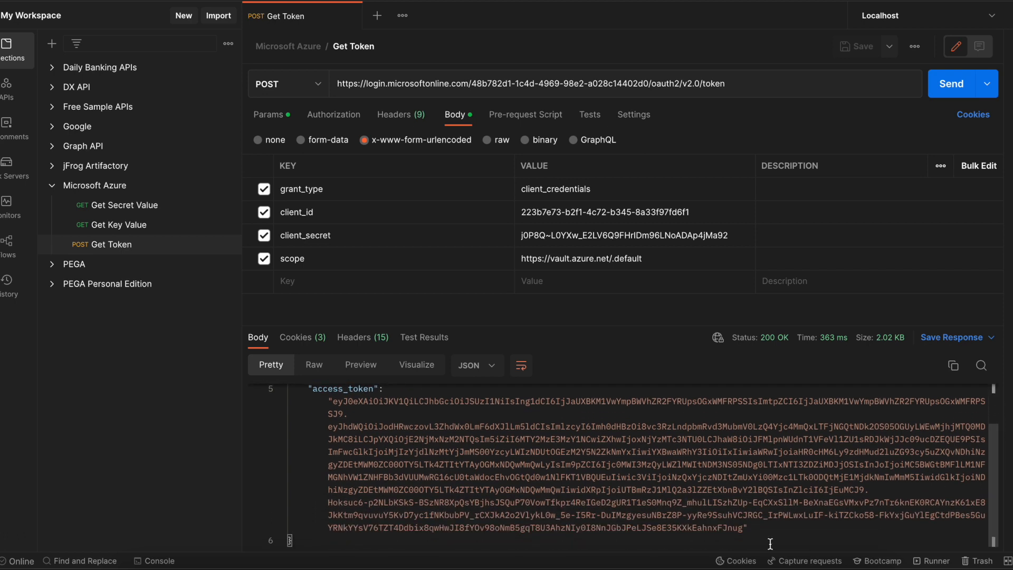
pyautogui.moveTo(748, 528); pyautogui.dragTo(408, 410)
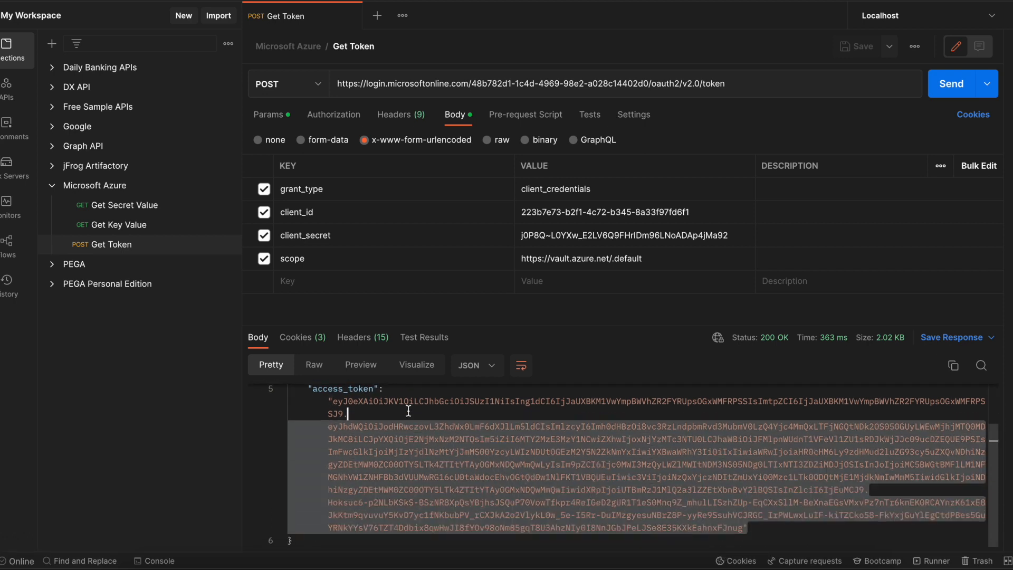
pyautogui.click(653, 502)
pyautogui.click(383, 427)
pyautogui.moveTo(744, 528); pyautogui.dragTo(333, 401)
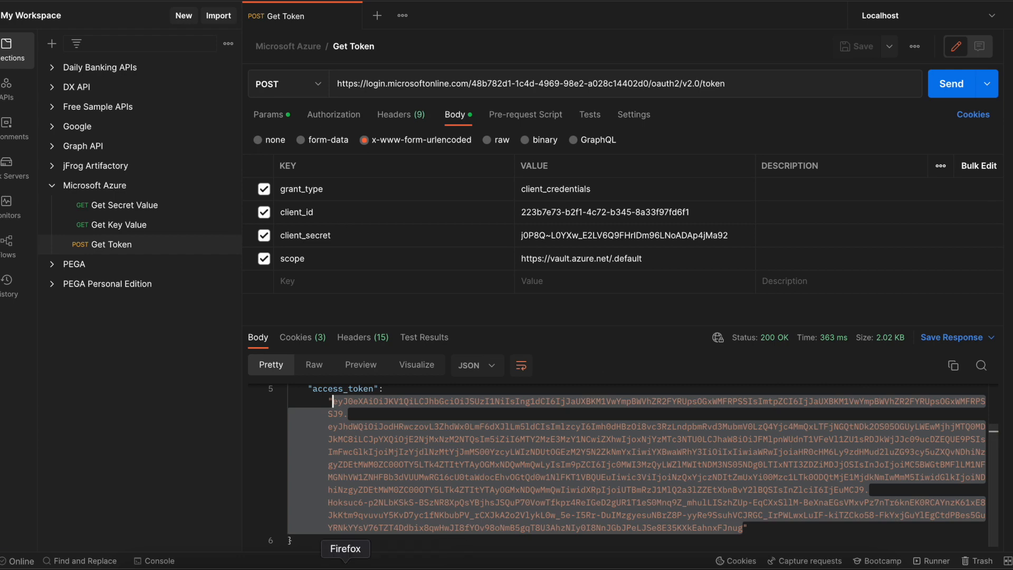
pyautogui.click(345, 563)
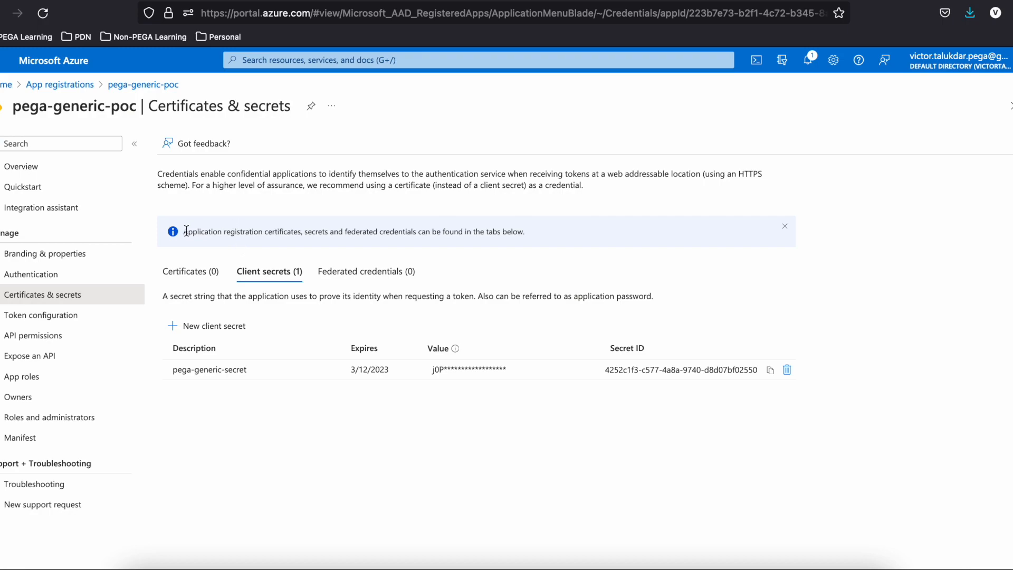
pyautogui.press('super+Tab')
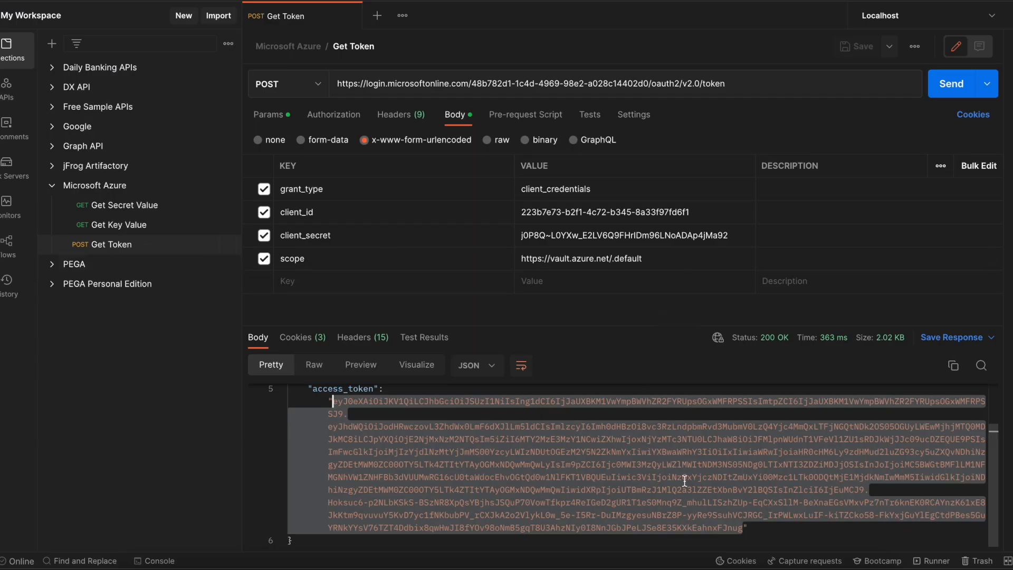
# Step: Select the complete access_token value in the Get Token response, without its quotation marks, and copy it
pyautogui.click(746, 528)
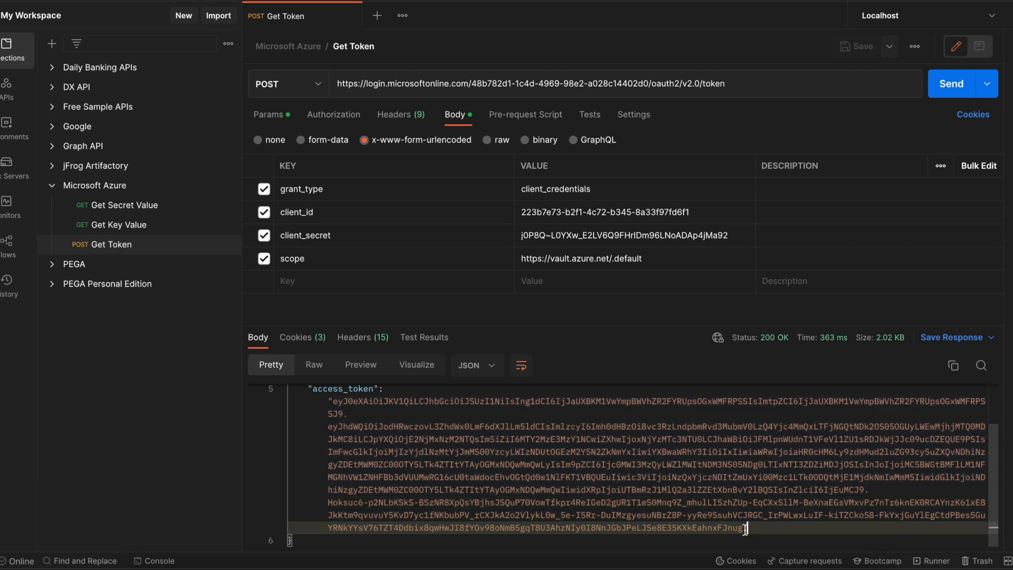
pyautogui.hotkey('shift', 'Home')
pyautogui.moveTo(744, 528); pyautogui.dragTo(334, 402)
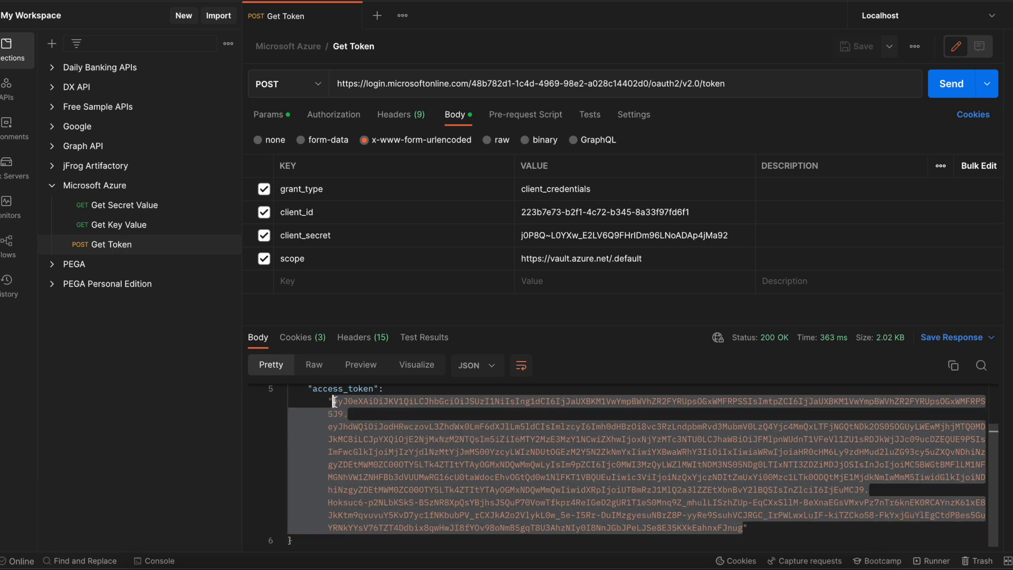
# Step: Replace the bearer token in the Get Secret Value request's authorization with the copied access token
pyautogui.click(117, 205)
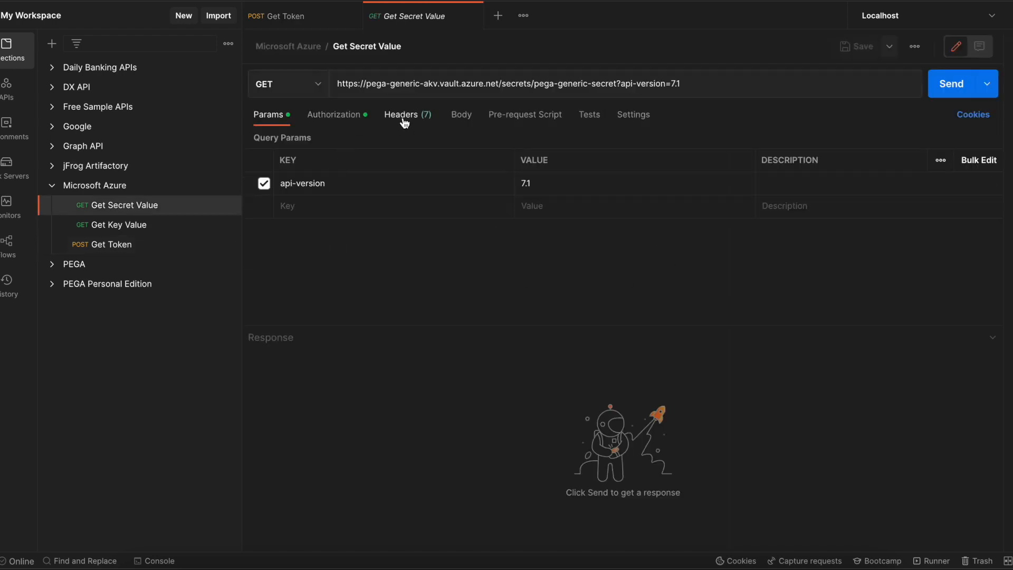
pyautogui.click(344, 120)
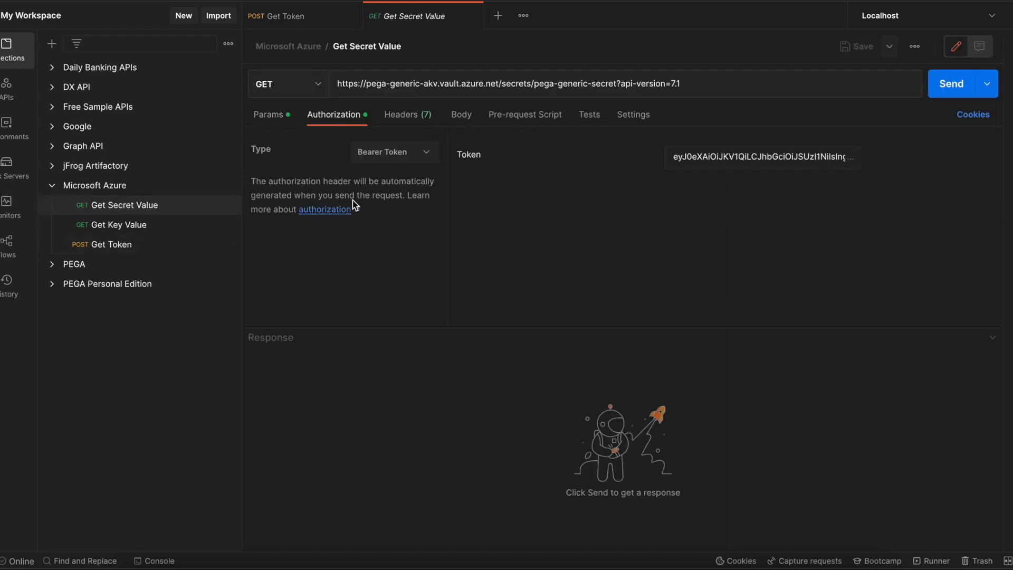
pyautogui.click(399, 154)
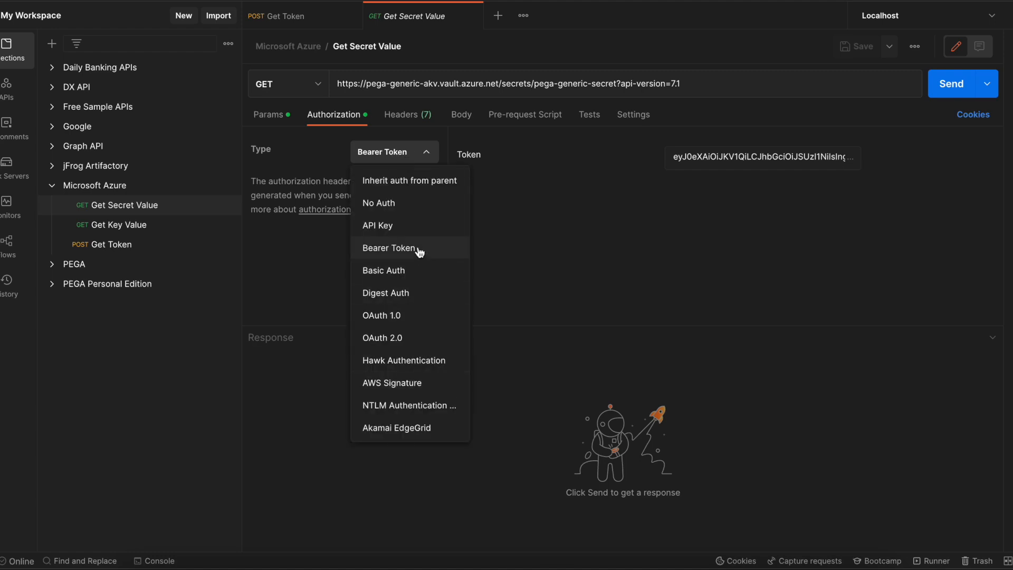
pyautogui.click(695, 232)
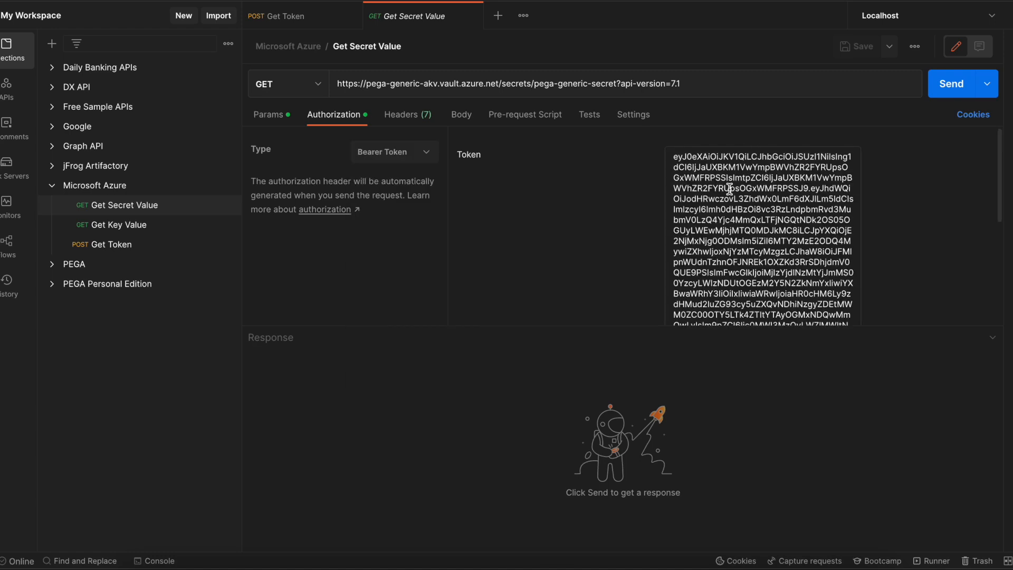
pyautogui.hotkey('ctrl', 'a')
pyautogui.press('BackSpace')
pyautogui.hotkey('ctrl', 'v')
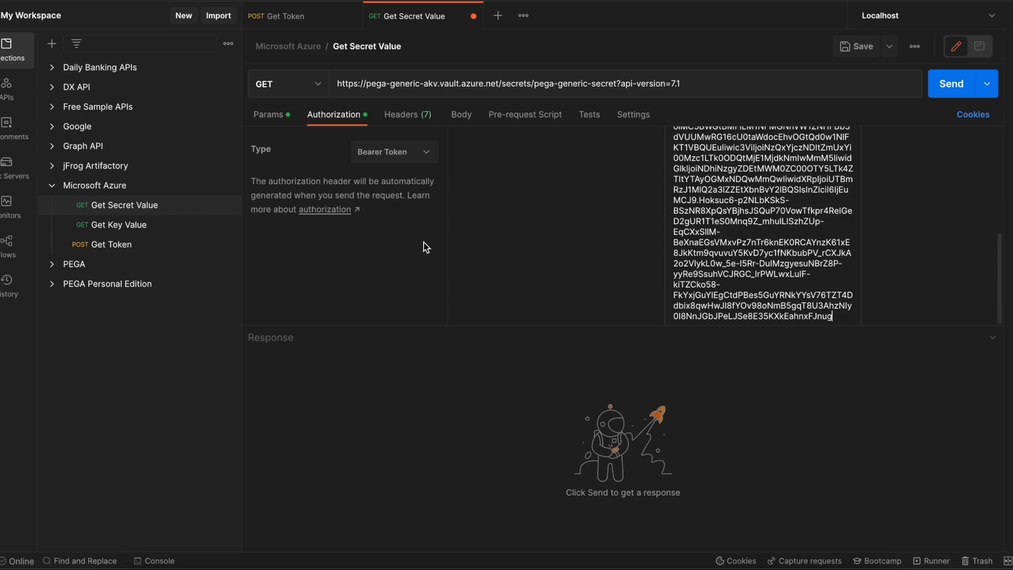
# Step: Return to the Get Token response and examine the token's expires_in value
pyautogui.click(126, 242)
pyautogui.click(394, 439)
pyautogui.scroll(2, 483, 463)
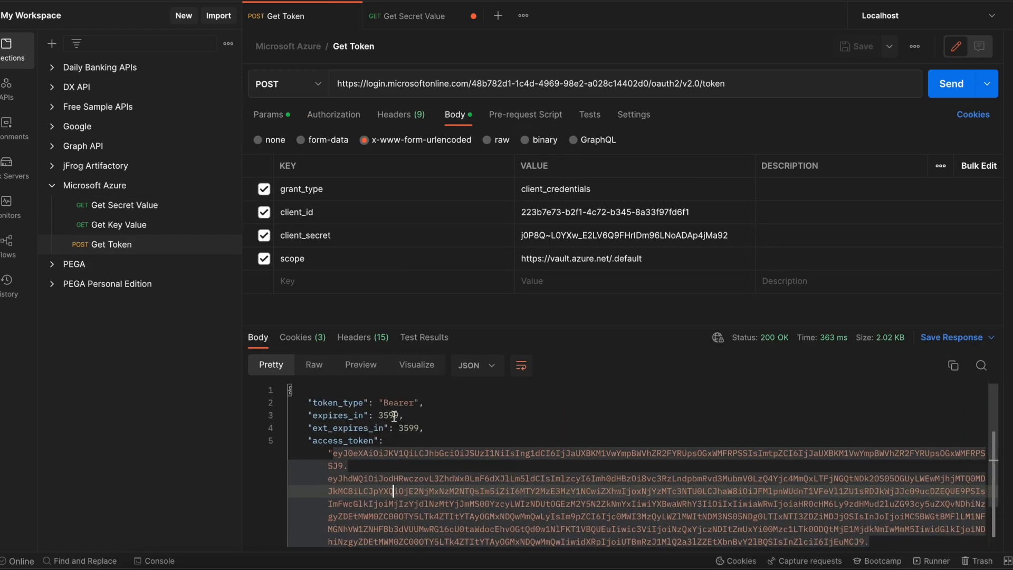
pyautogui.click(367, 417)
pyautogui.click(389, 415)
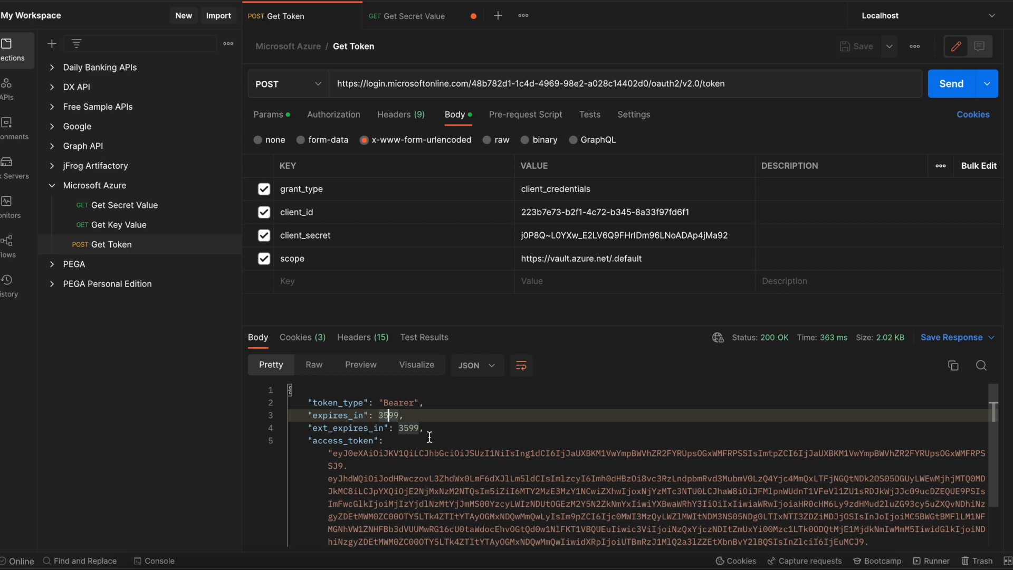
# Step: Review the Get Secret Value request's bearer token authorization and its body
pyautogui.click(140, 205)
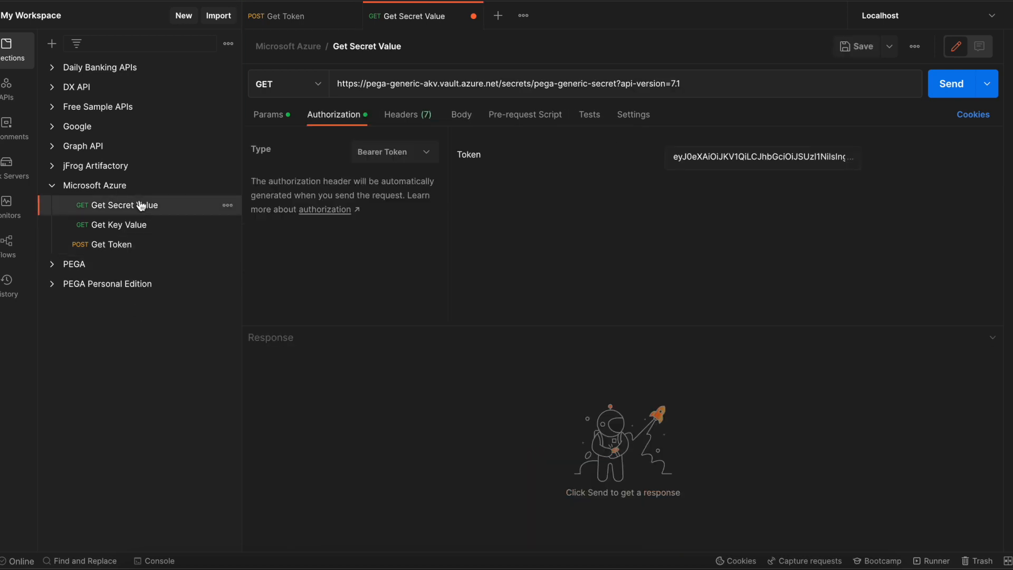
pyautogui.click(758, 157)
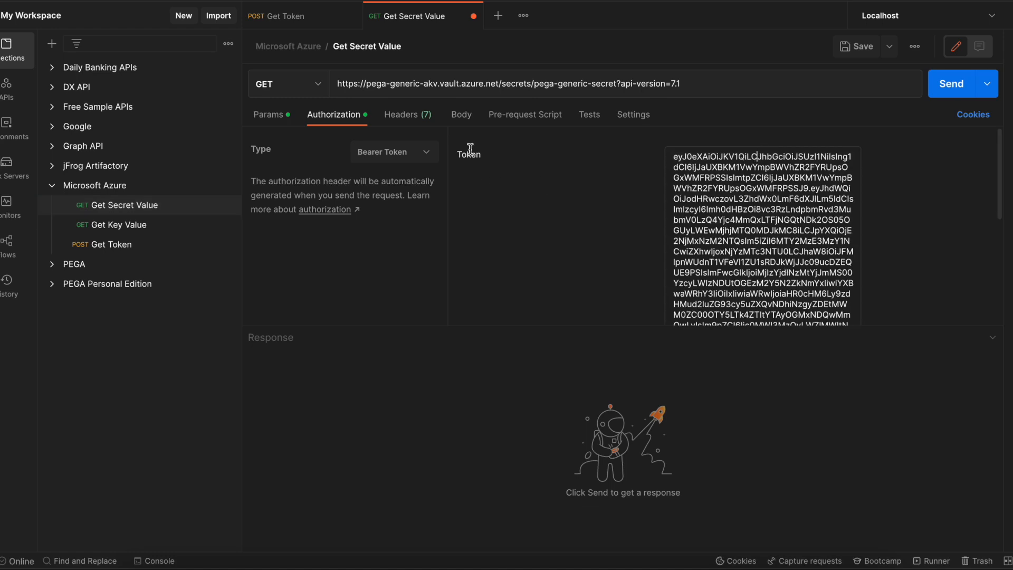
pyautogui.click(425, 123)
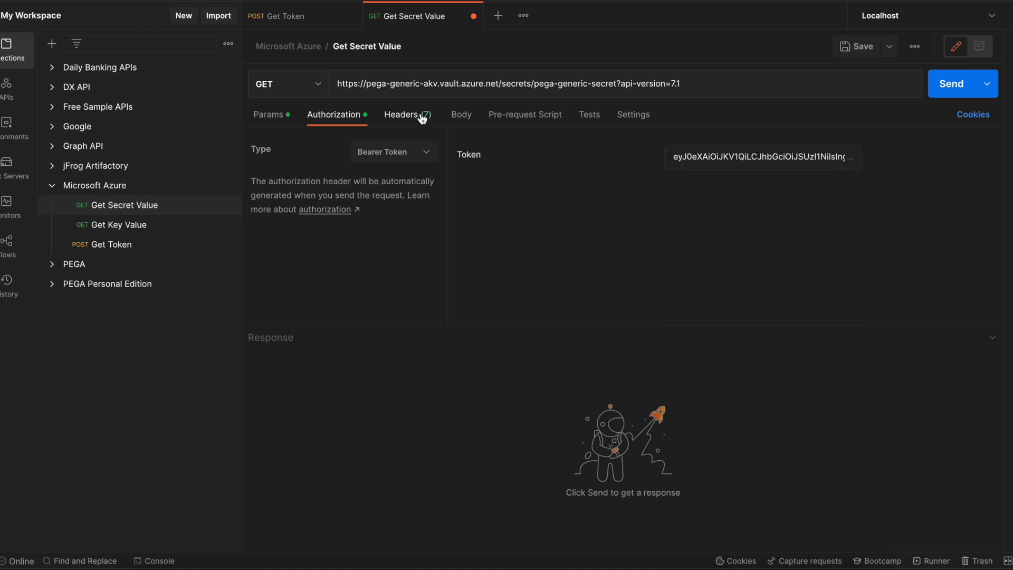
pyautogui.click(459, 116)
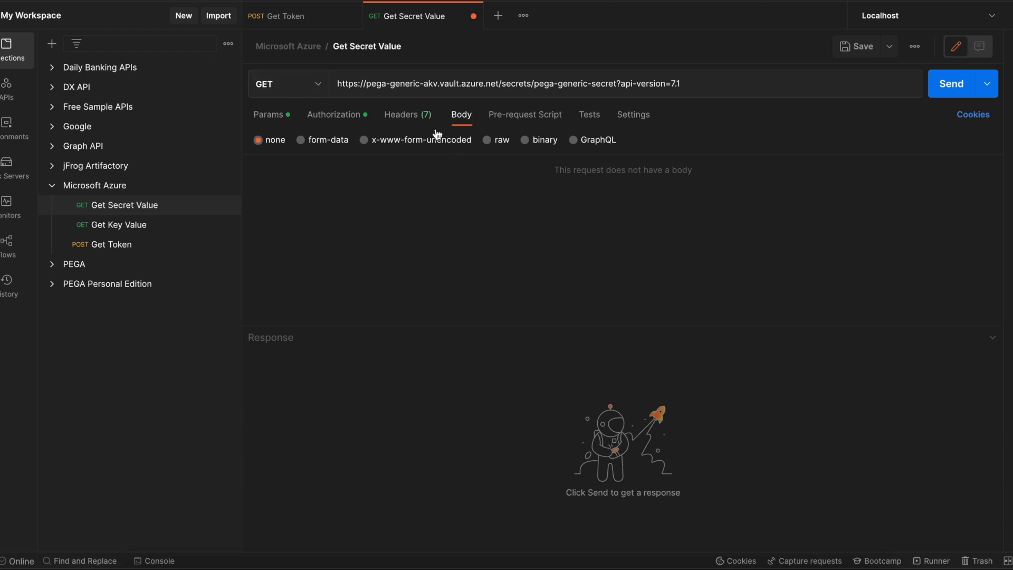
pyautogui.click(320, 116)
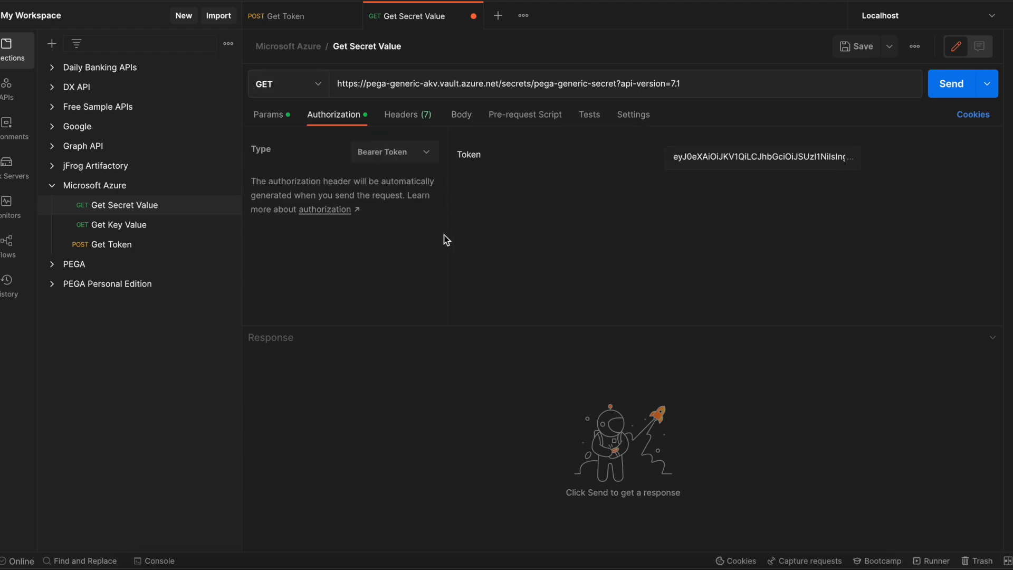
pyautogui.click(753, 166)
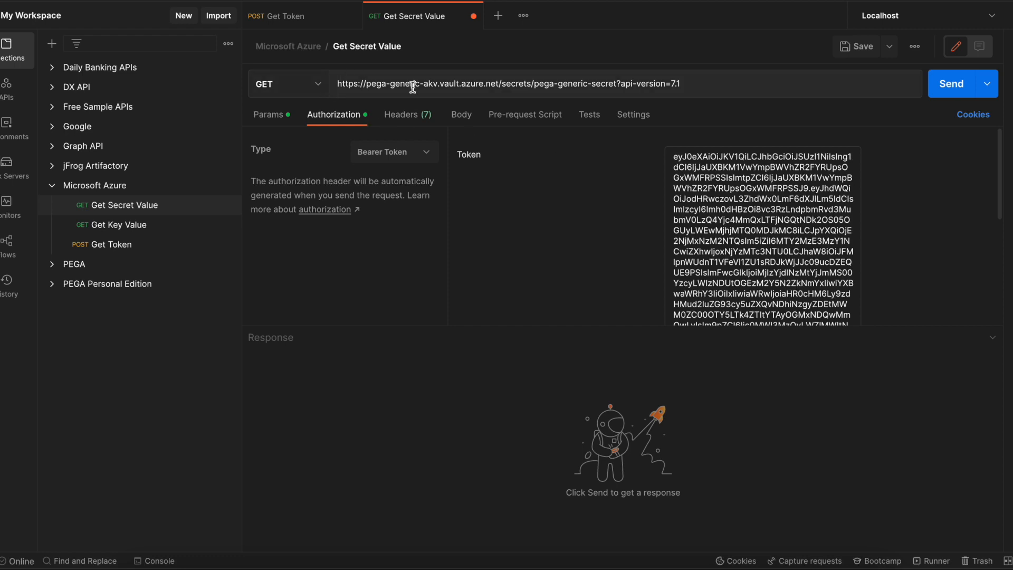
# Step: Examine the api-version query parameter and highlight the vault address and secret name in the Get Secret Value request URL
pyautogui.click(268, 118)
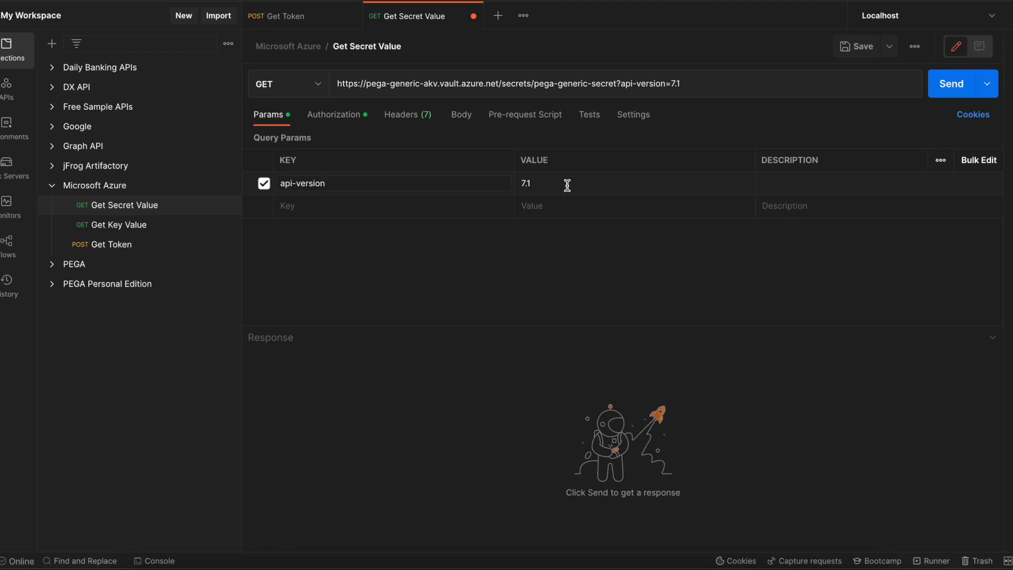
pyautogui.doubleClick(449, 84)
pyautogui.moveTo(367, 83); pyautogui.dragTo(617, 84)
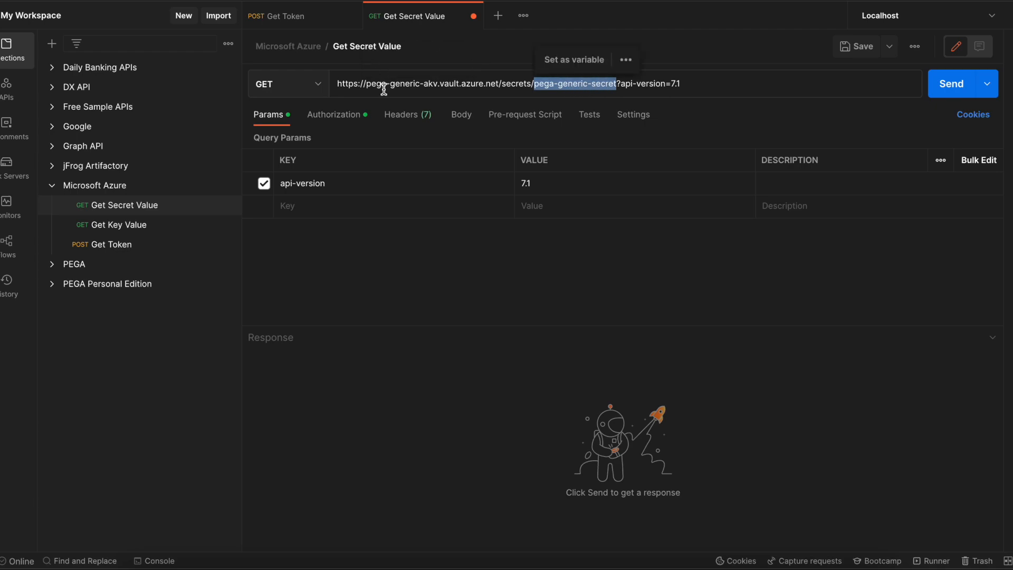
# Step: Switch to the Azure portal and open the current version of pega-generic-secret in the pega-generic-akv key vault
pyautogui.press('super+Tab')
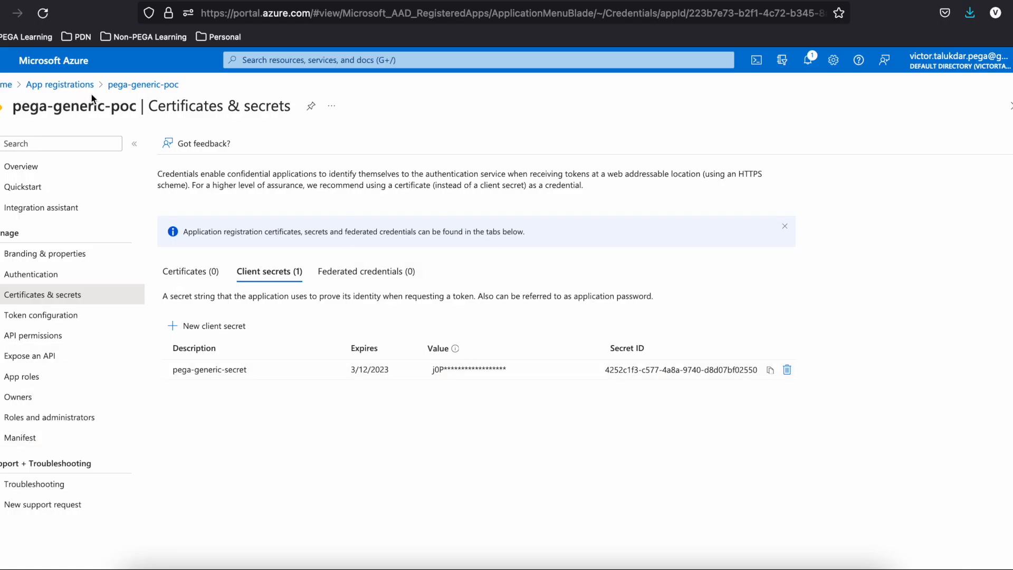
pyautogui.click(10, 84)
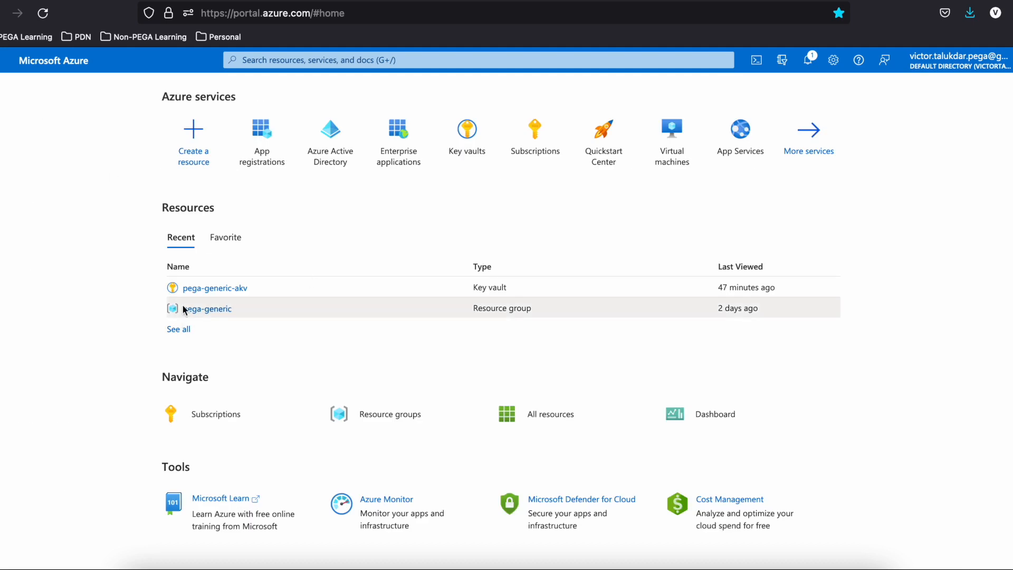
pyautogui.click(217, 290)
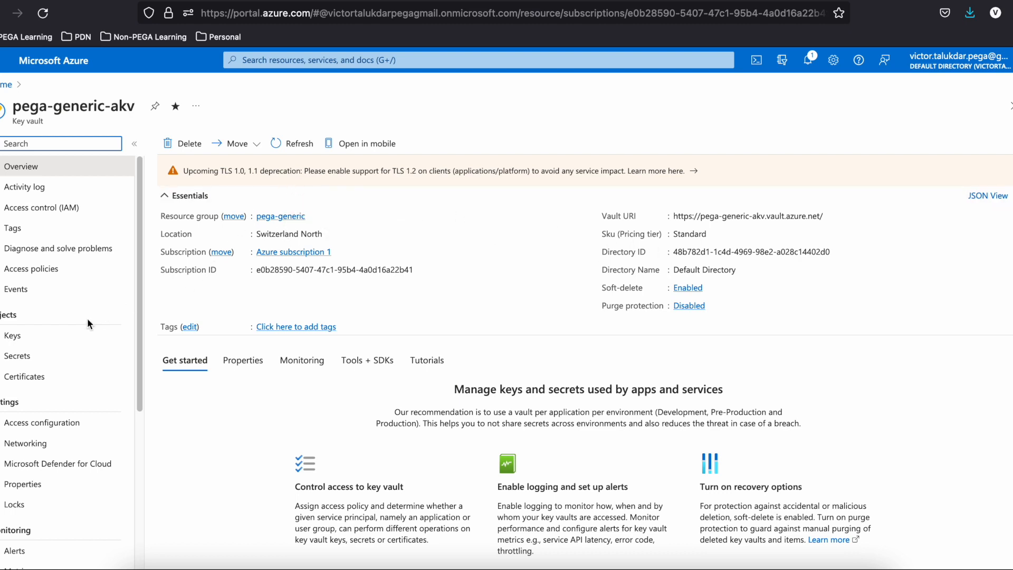
pyautogui.click(50, 356)
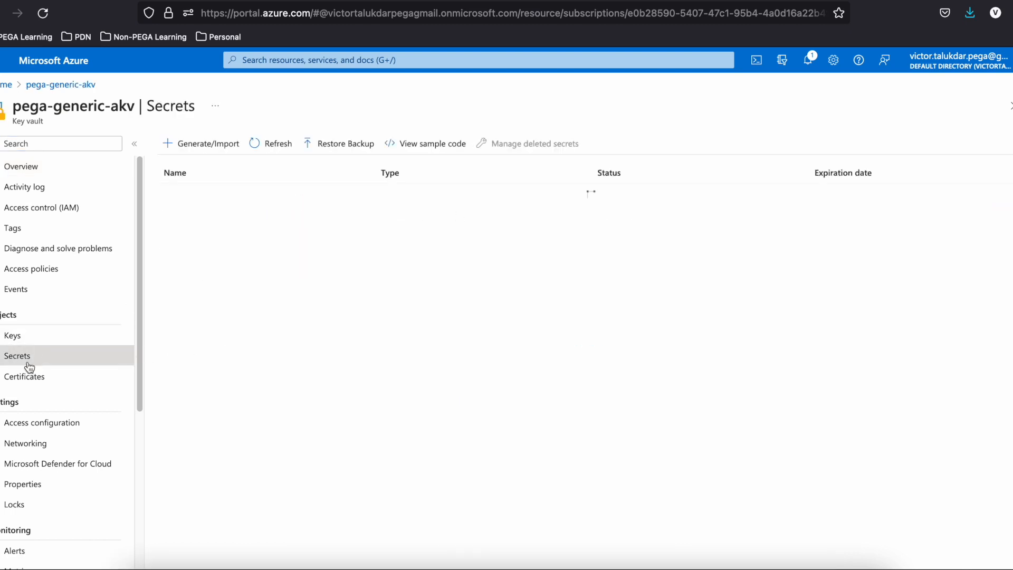
pyautogui.click(219, 195)
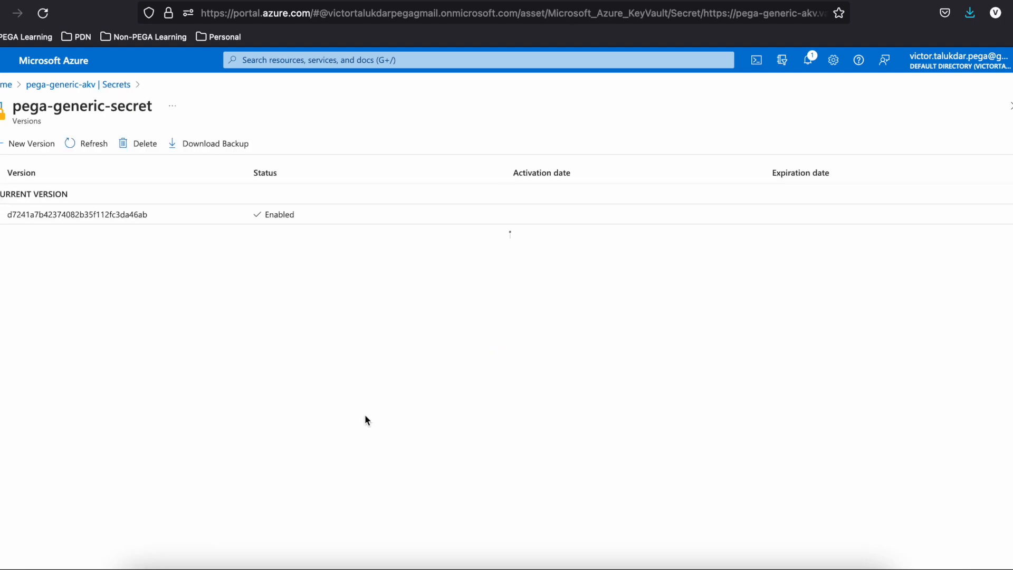
pyautogui.click(44, 215)
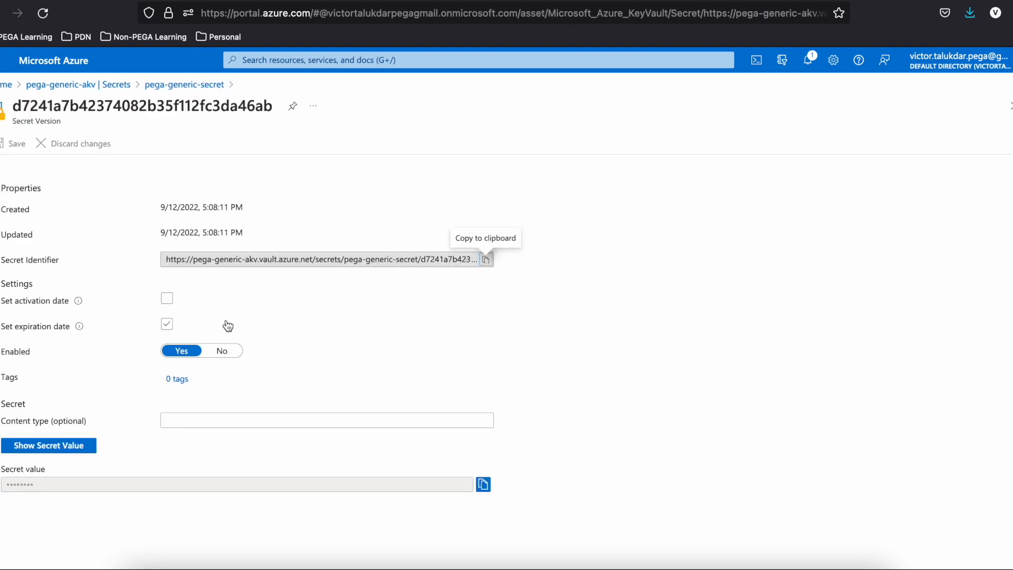
# Step: Examine the version's full Secret Identifier and compare it with the Get Secret Value request URL in Postman
pyautogui.click(410, 257)
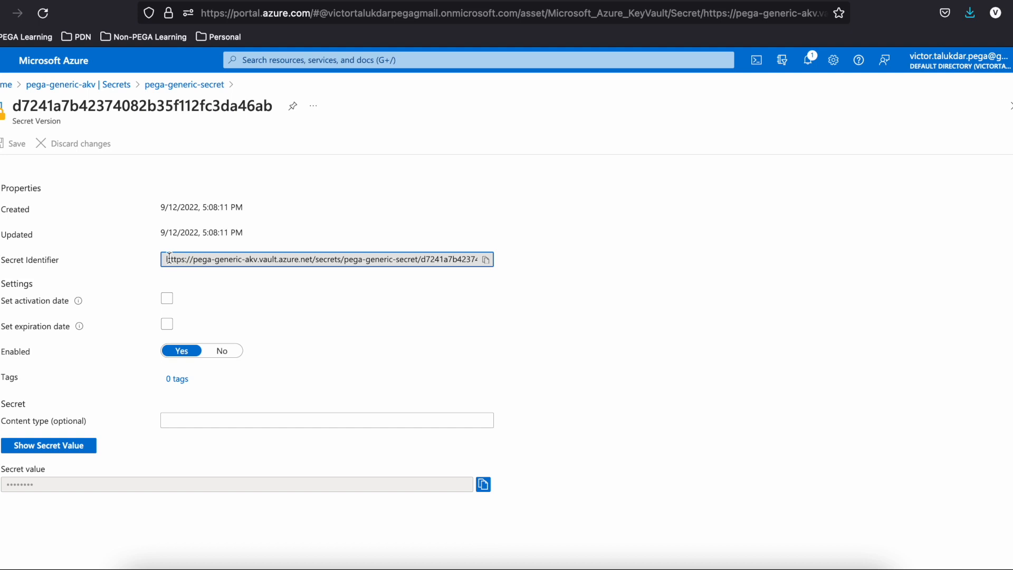
pyautogui.moveTo(169, 258); pyautogui.dragTo(557, 274)
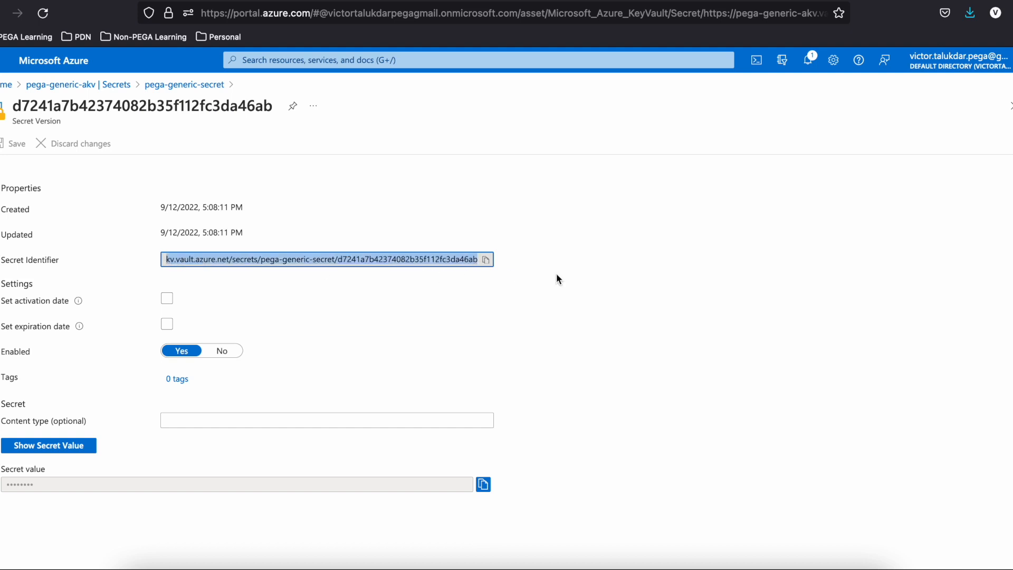
pyautogui.press('super+Tab')
pyautogui.click(700, 86)
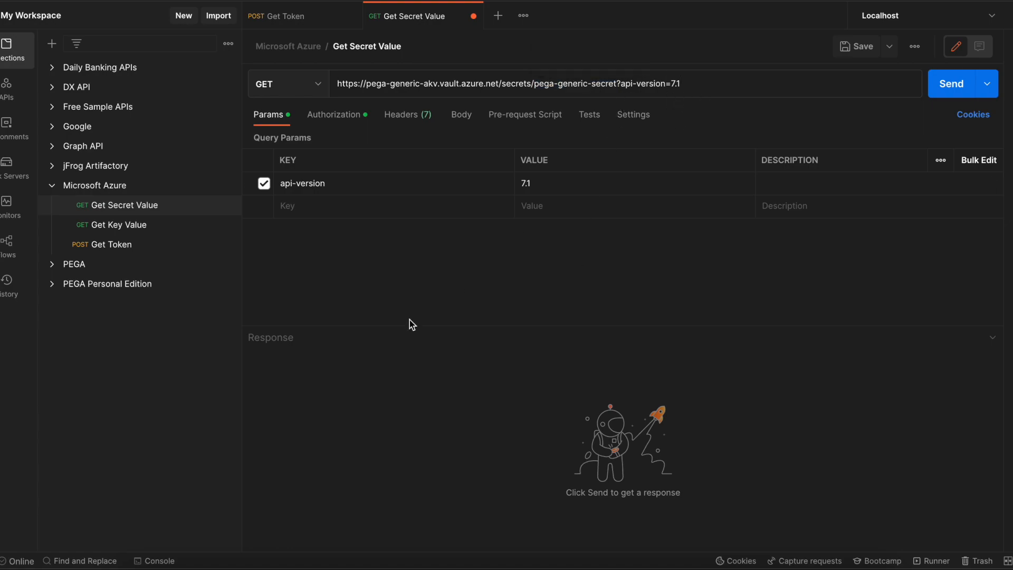
pyautogui.press('super+Tab')
pyautogui.press('super+Tab')
pyautogui.click(333, 115)
pyautogui.press('super+Tab')
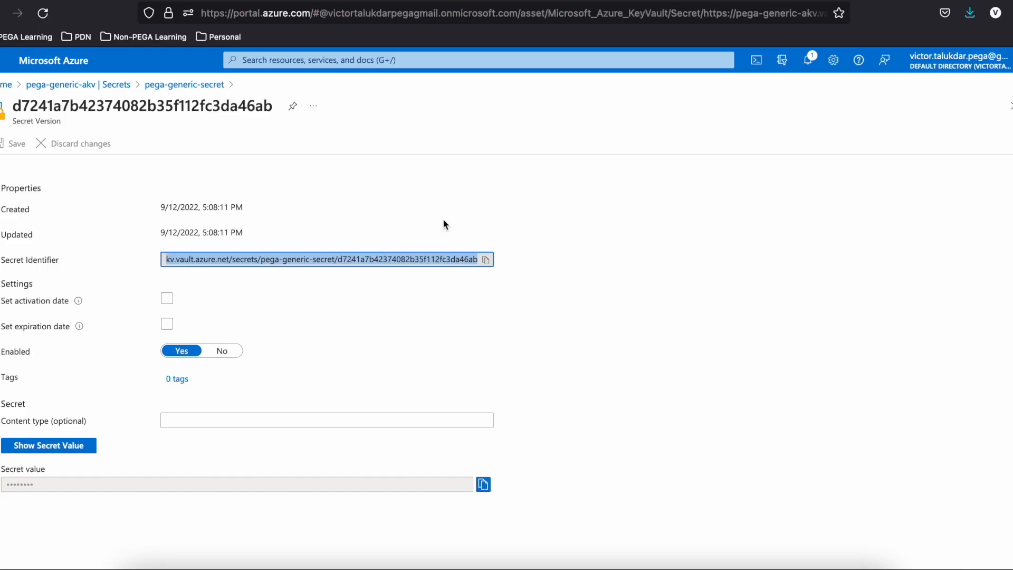
# Step: Select the entire Secret Identifier URL of the secret version in the Azure portal and copy it
pyautogui.click(327, 259)
pyautogui.moveTo(259, 260); pyautogui.dragTo(75, 241)
pyautogui.click(157, 272)
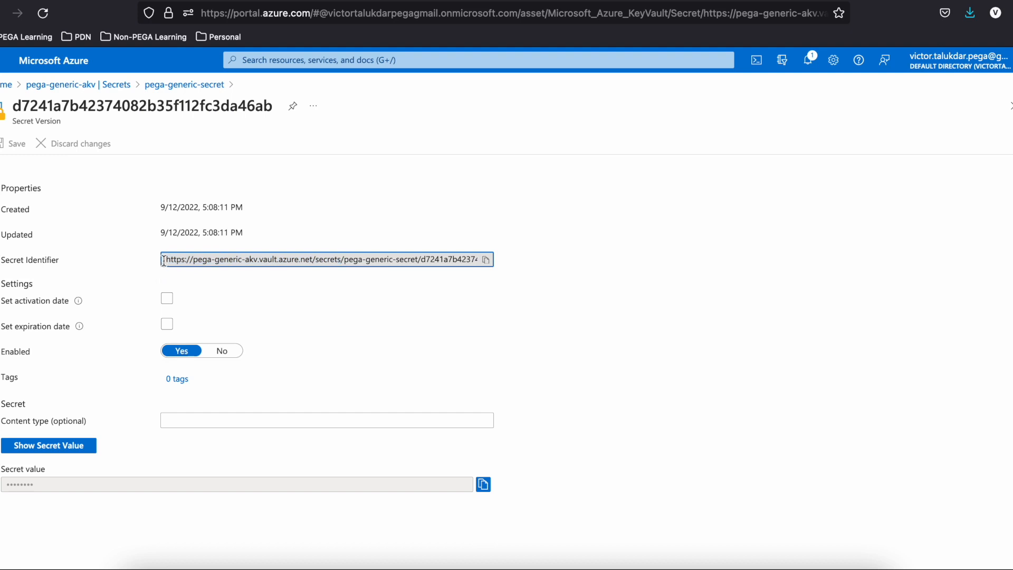
pyautogui.moveTo(168, 260); pyautogui.dragTo(669, 290)
pyautogui.press('super+c')
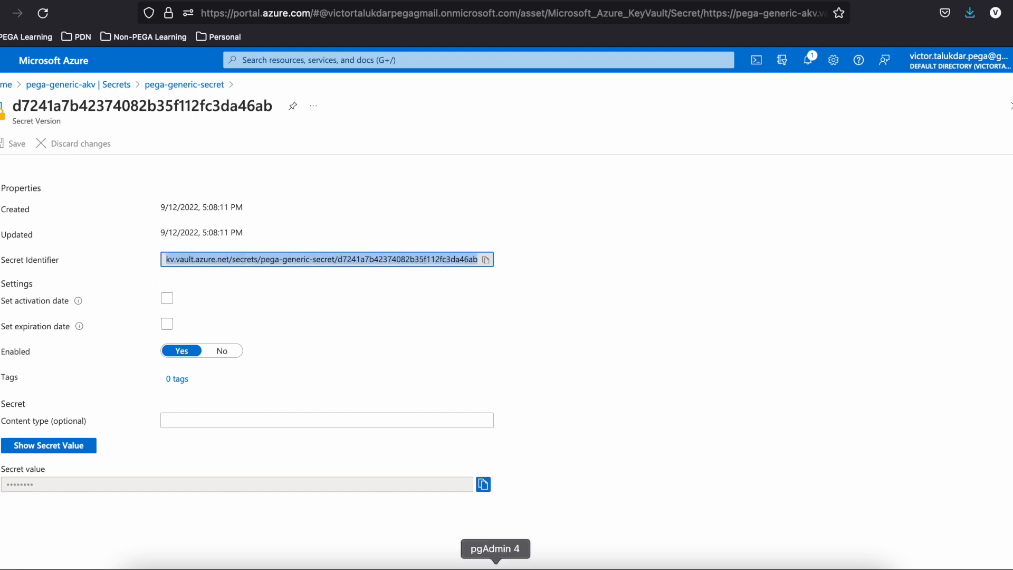
# Step: Switch to the Notes app, create a new note and paste the copied Secret Identifier URL into it
pyautogui.click(695, 561)
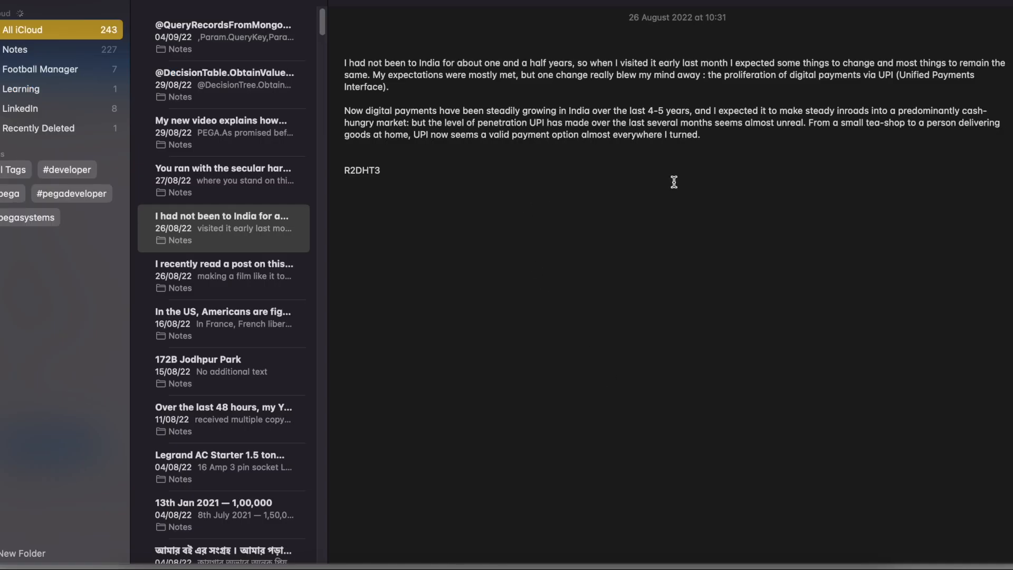
pyautogui.click(431, 216)
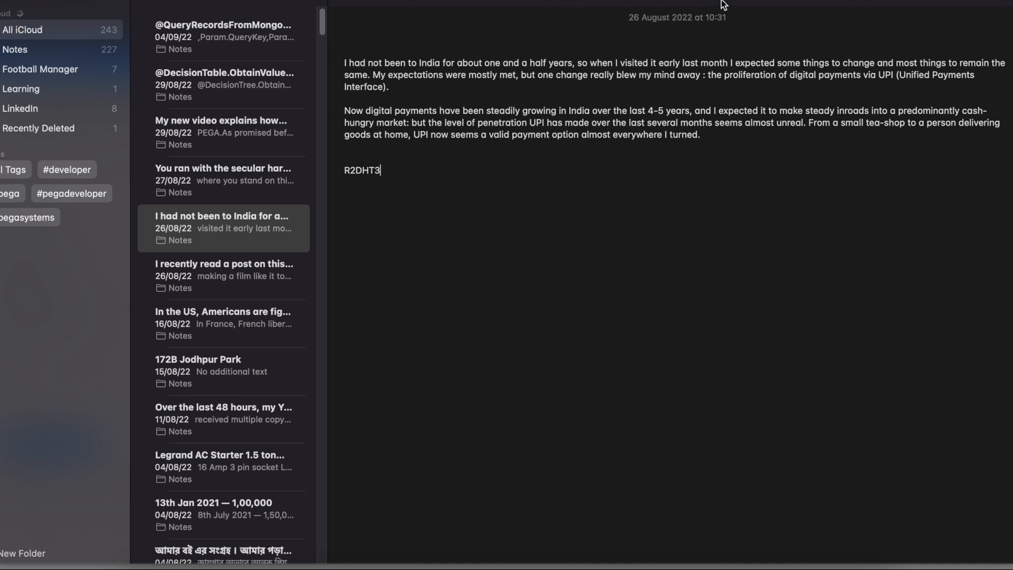
pyautogui.press('super+n')
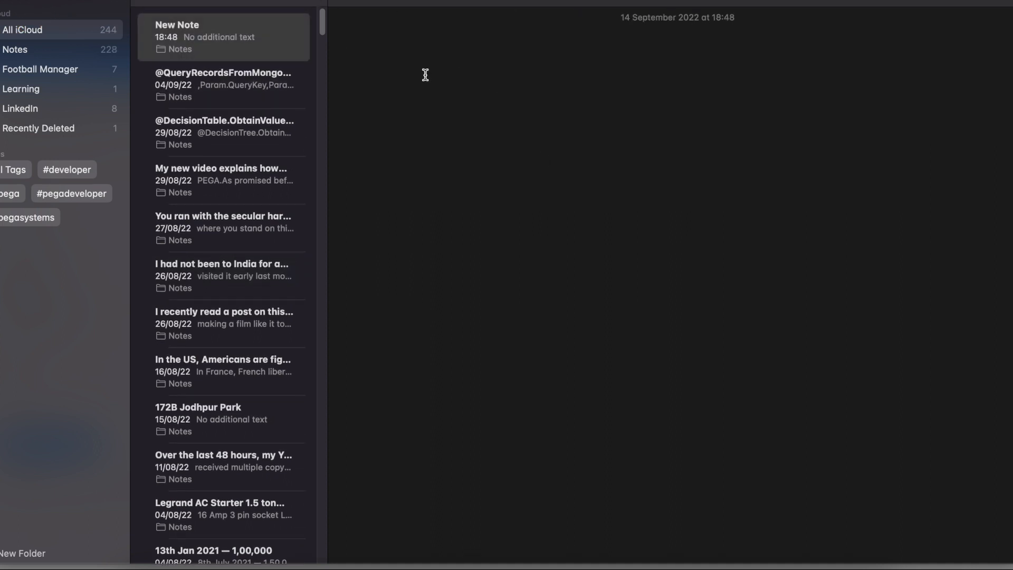
pyautogui.press('super+v')
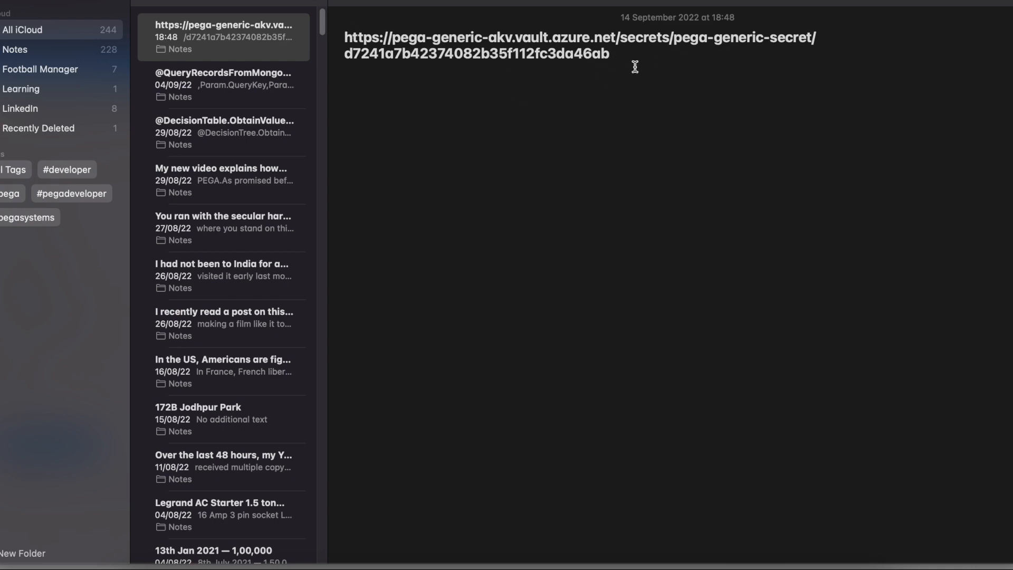
# Step: Cut the URL from the note's title line and paste it back one line lower as body text
pyautogui.press('super+a')
pyautogui.press('super+x')
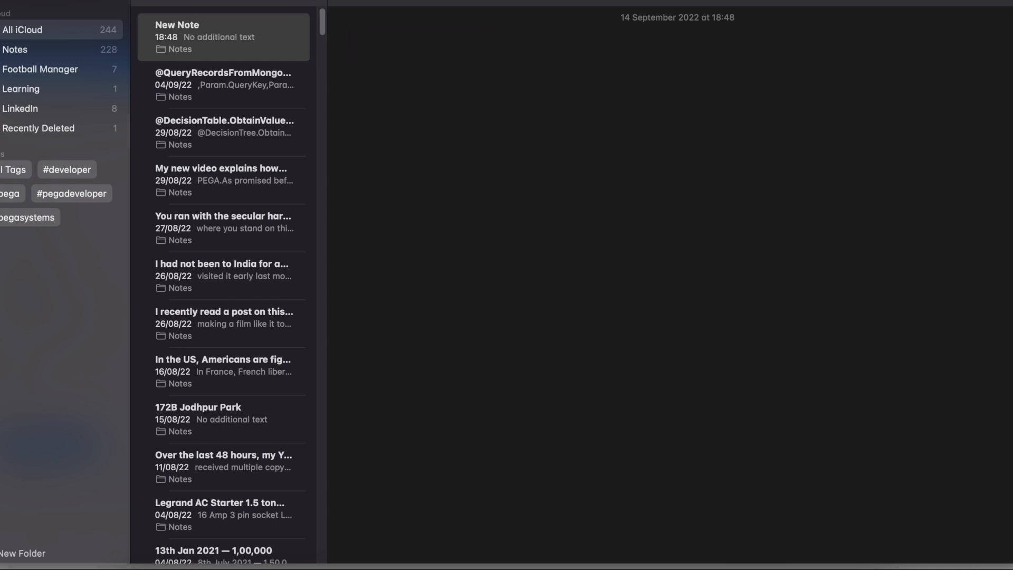
pyautogui.press('Return')
pyautogui.press('super+v')
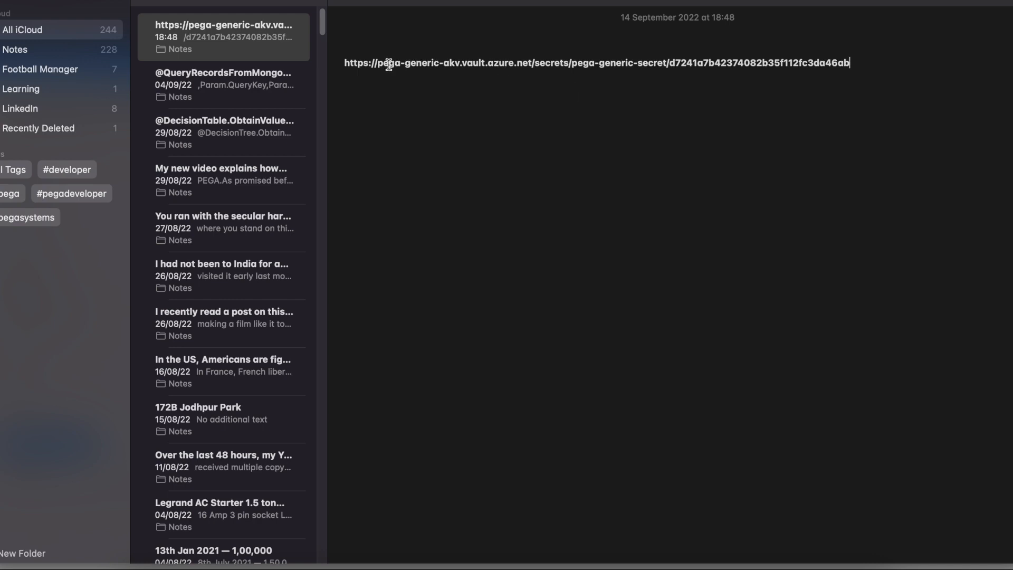
# Step: Compare the host part of the URL in the note with the Vault URI on the pega-generic-akv overview page in the Azure portal
pyautogui.moveTo(382, 62); pyautogui.dragTo(520, 142)
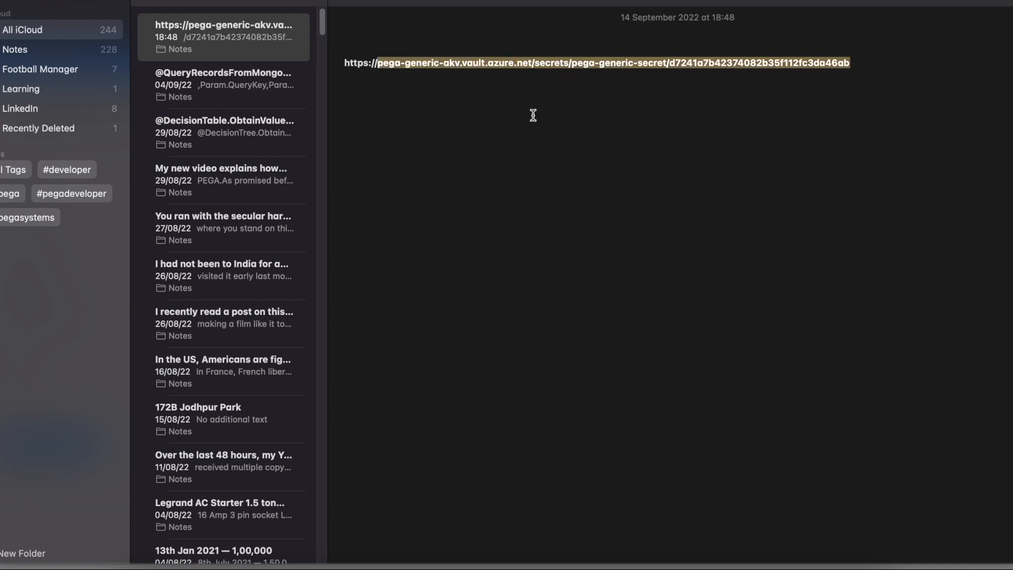
pyautogui.press('BackSpace')
pyautogui.press('super+v')
pyautogui.press('super+Tab')
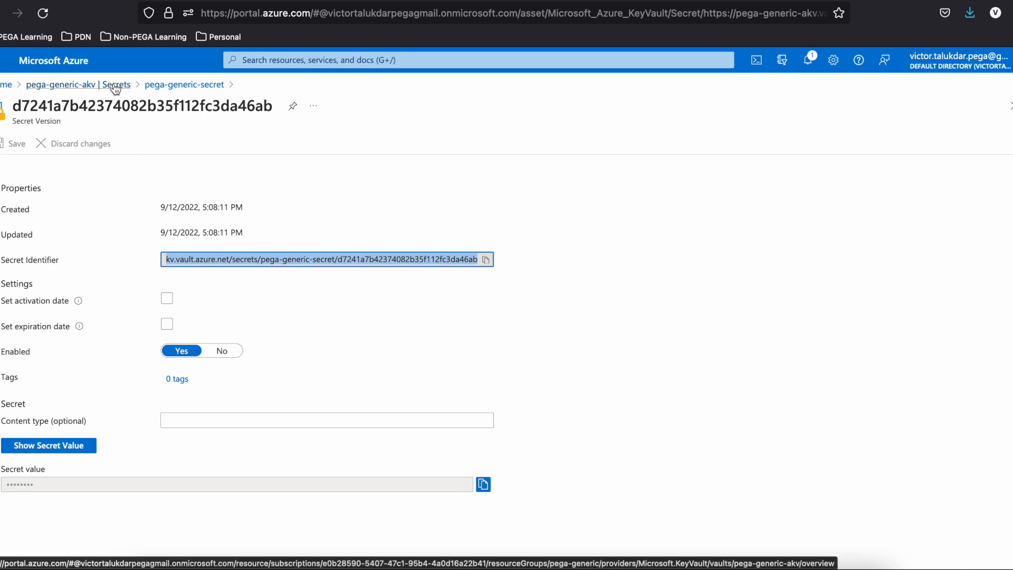
pyautogui.click(54, 88)
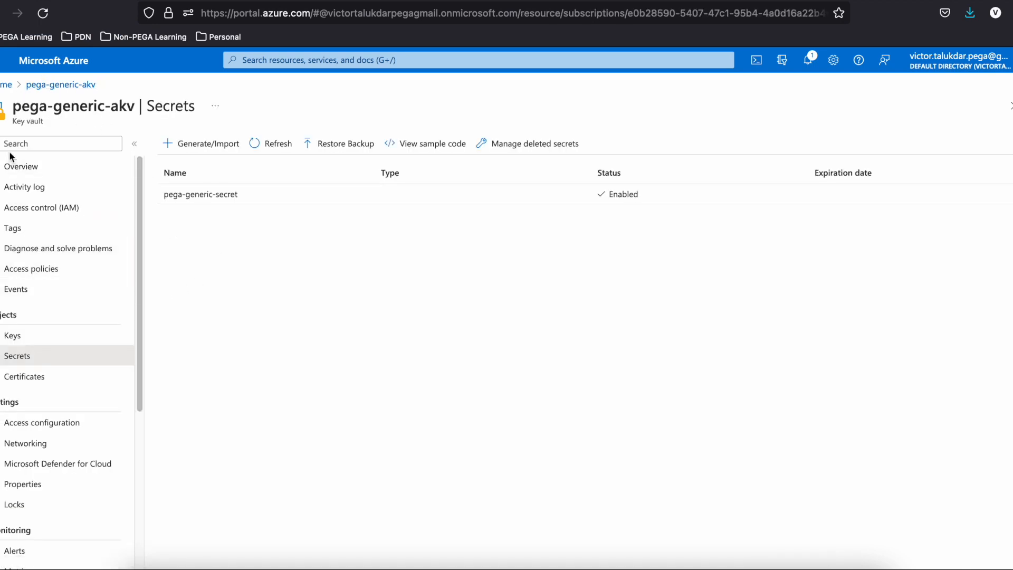
pyautogui.click(21, 167)
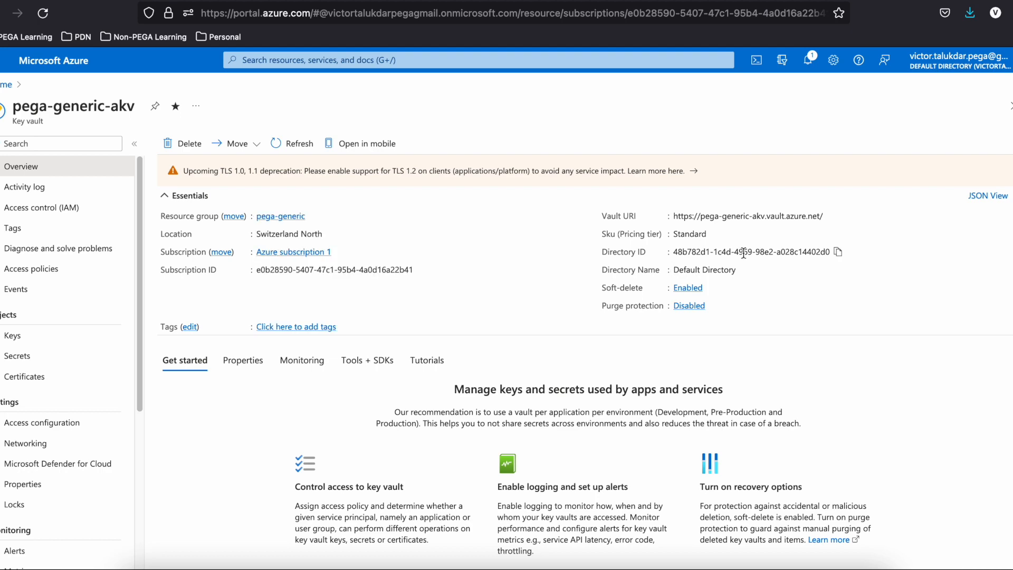
pyautogui.moveTo(676, 217); pyautogui.dragTo(822, 221)
pyautogui.click(823, 220)
pyautogui.press('super+Tab')
pyautogui.click(457, 110)
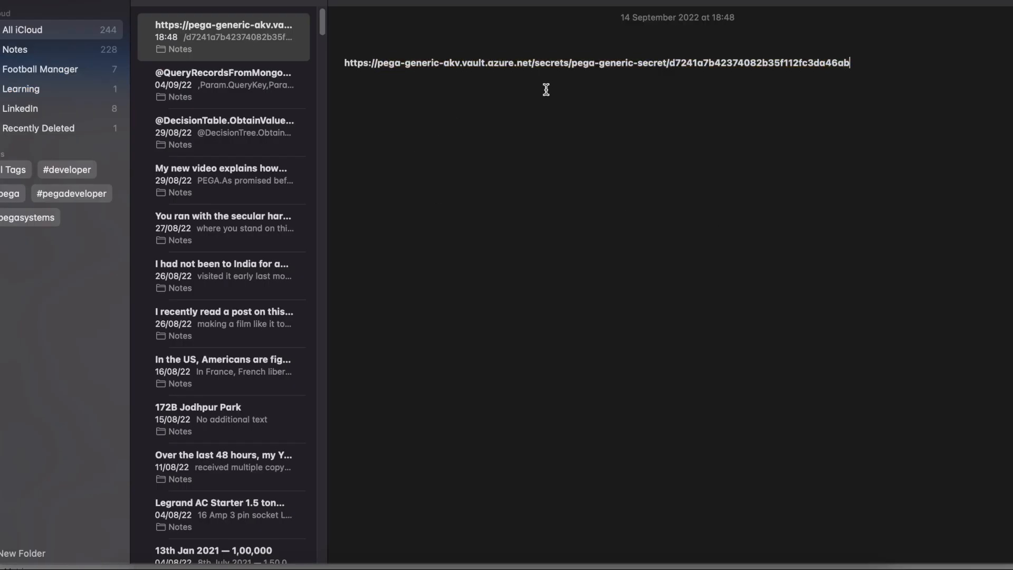
# Step: Highlight the pega-generic-secret segment of the note's URL and compare it with the secret's name in the Key Vault's Secrets list
pyautogui.doubleClick(553, 63)
pyautogui.click(574, 64)
pyautogui.moveTo(574, 63); pyautogui.dragTo(669, 63)
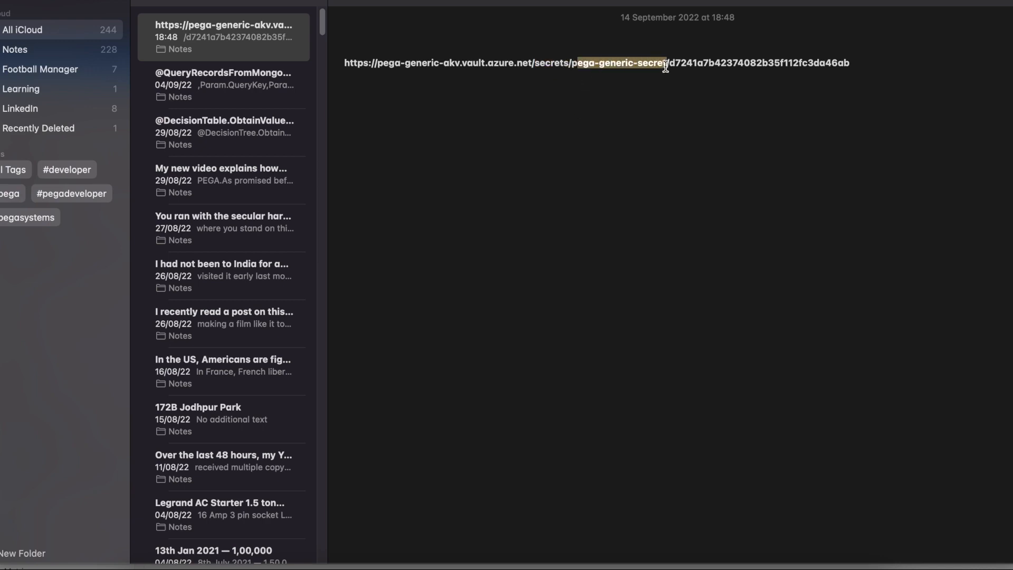
pyautogui.press('super+Tab')
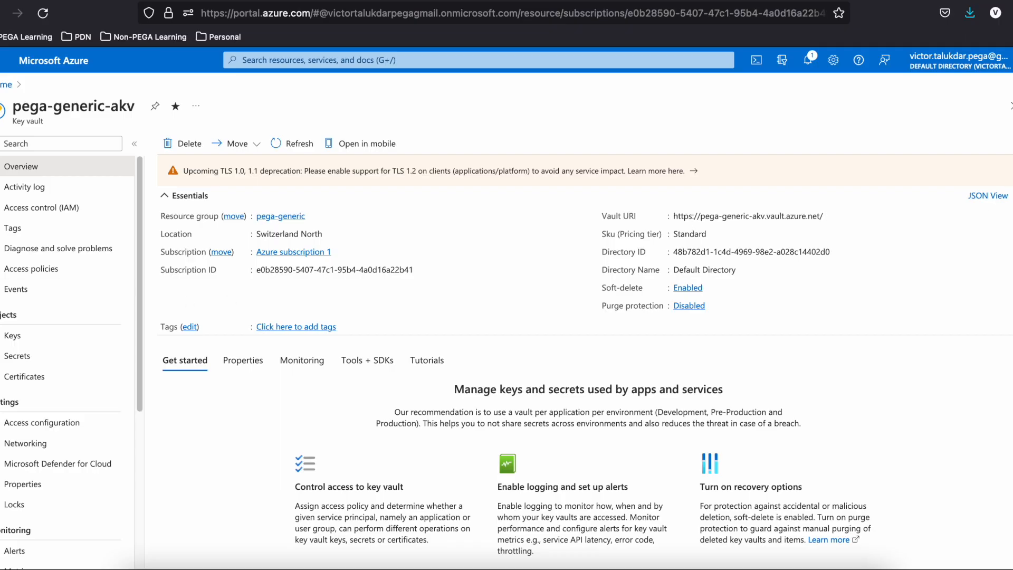
pyautogui.click(21, 356)
pyautogui.press('super+Tab')
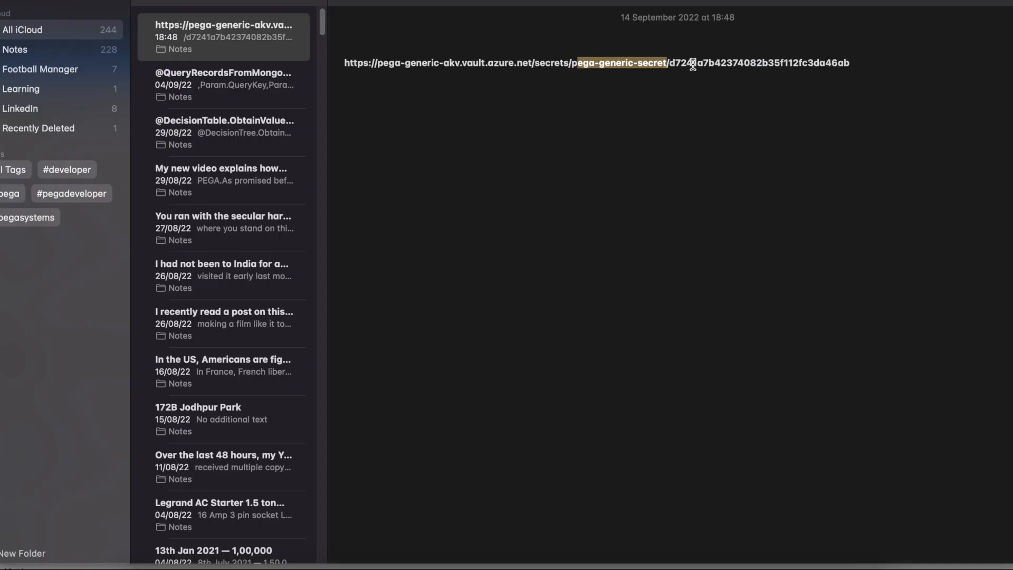
pyautogui.click(653, 67)
pyautogui.press('super+Tab')
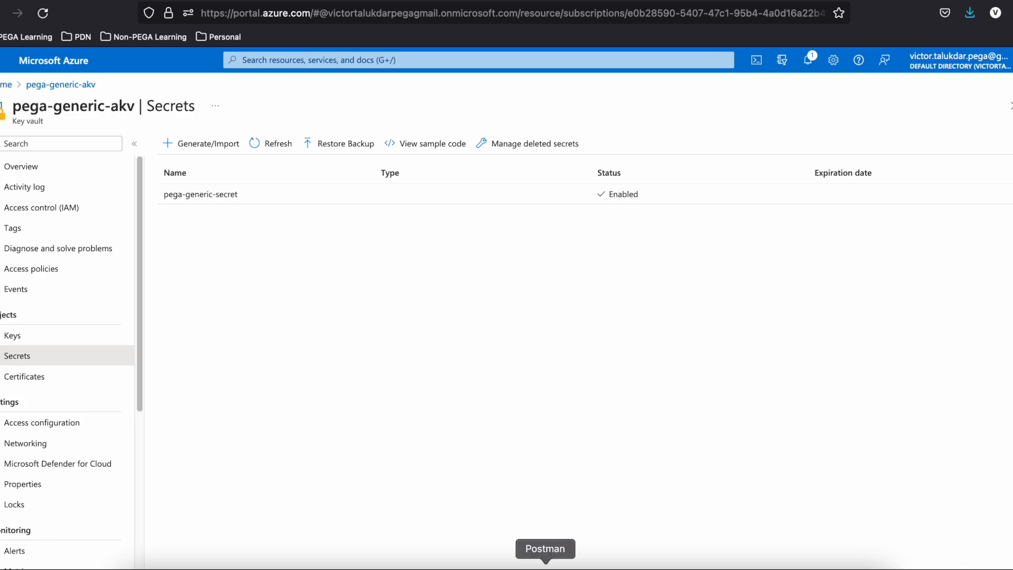
# Step: Switch to Postman and review the Get Secret Value request's URL, api-version parameter, body, bearer authorization and headers
pyautogui.click(542, 564)
pyautogui.doubleClick(595, 85)
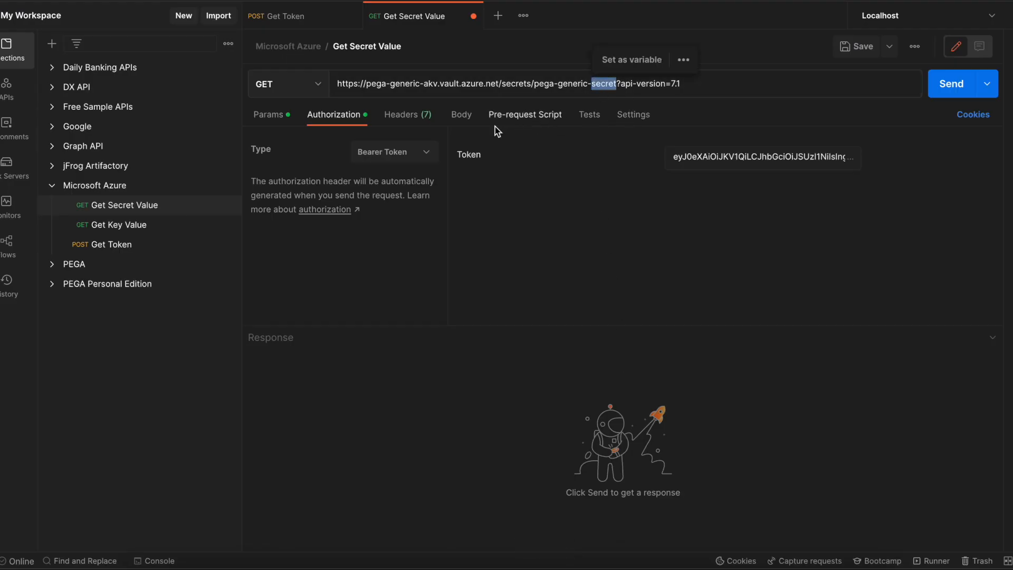
pyautogui.click(266, 114)
pyautogui.click(538, 183)
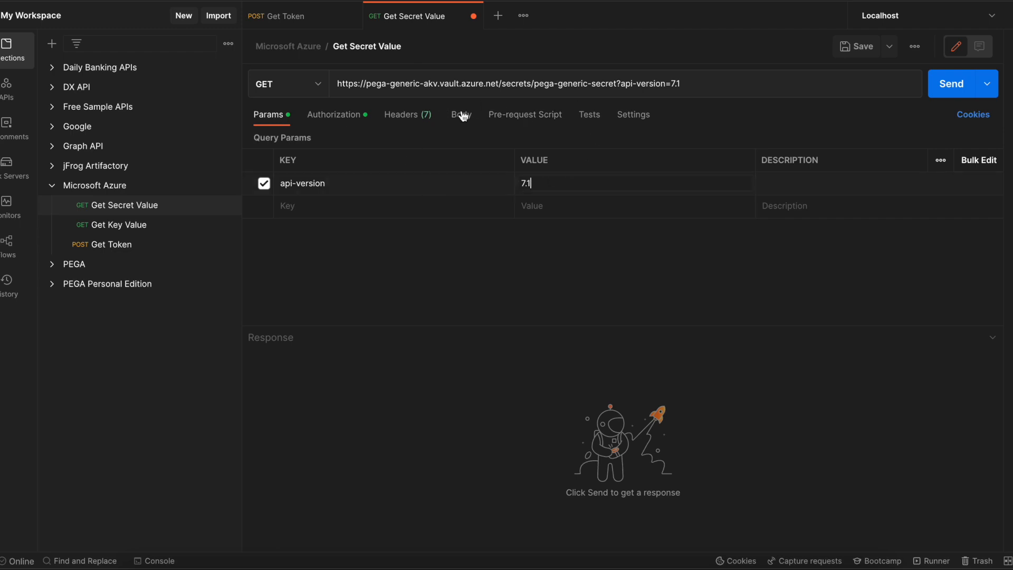
pyautogui.click(462, 114)
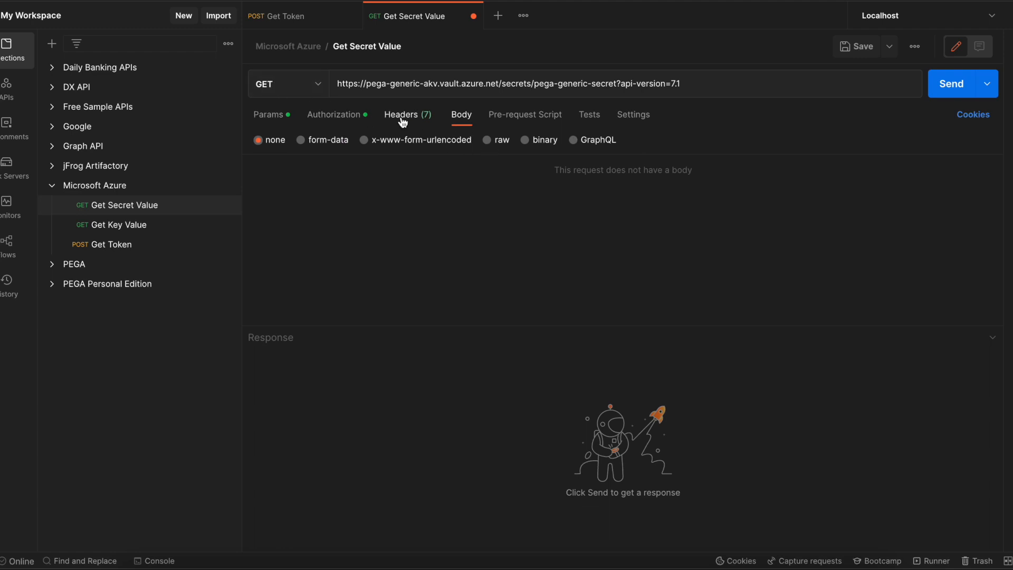
pyautogui.click(351, 117)
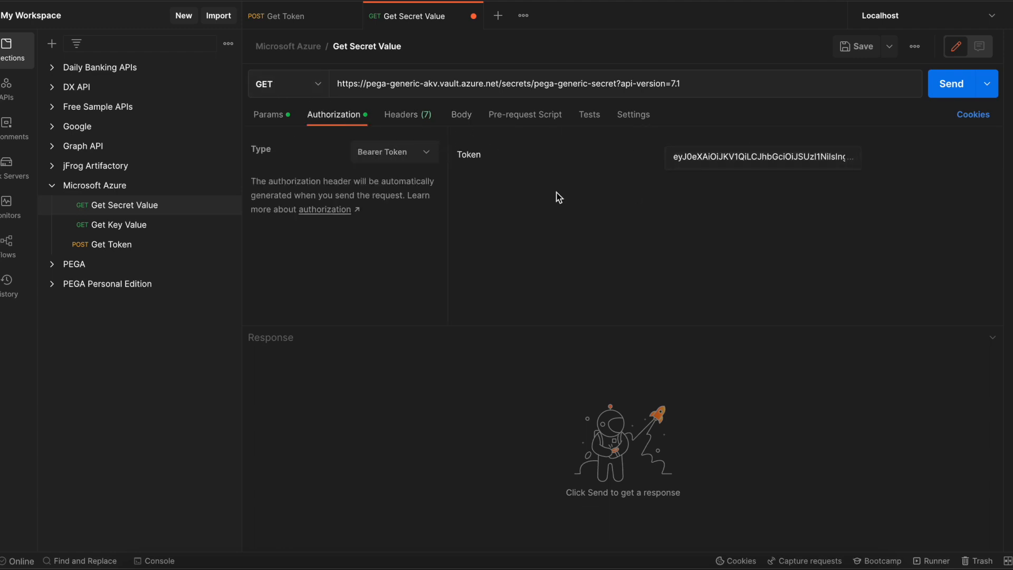
pyautogui.click(406, 114)
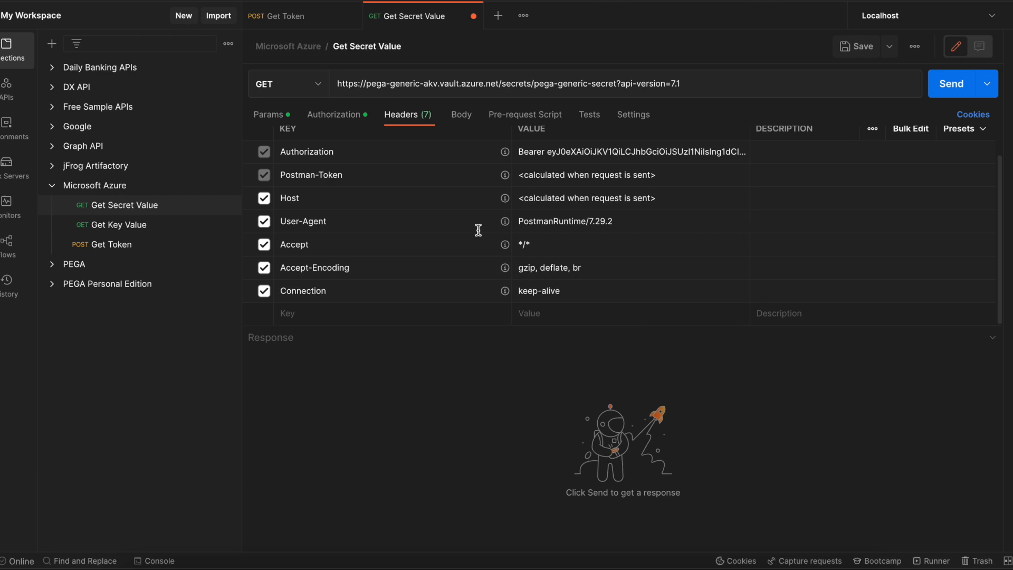
# Step: Send the Get Secret Value request with api-version 7.1, enlarge the response pane and highlight the returned secret value
pyautogui.click(265, 115)
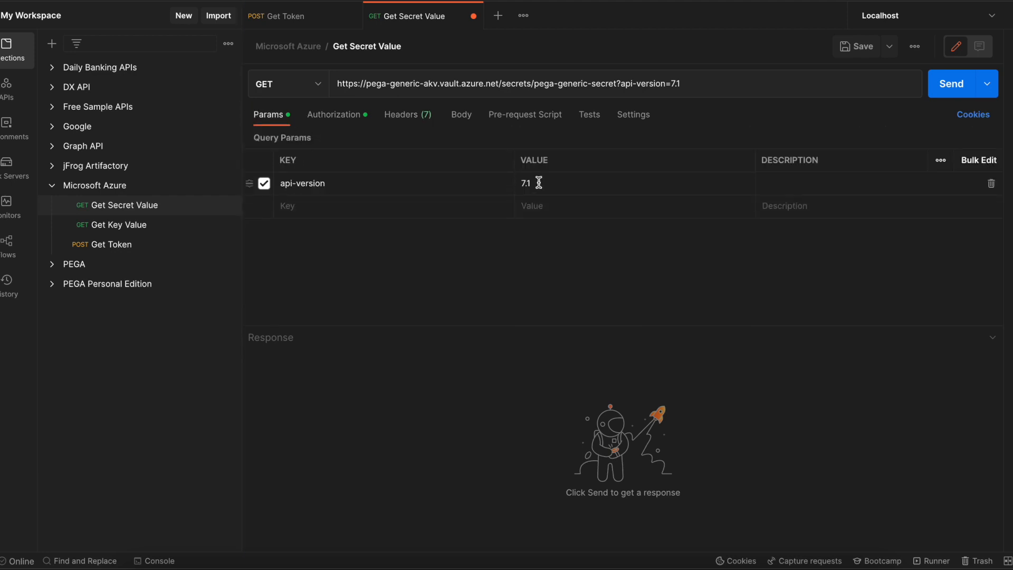
pyautogui.click(426, 84)
pyautogui.click(956, 89)
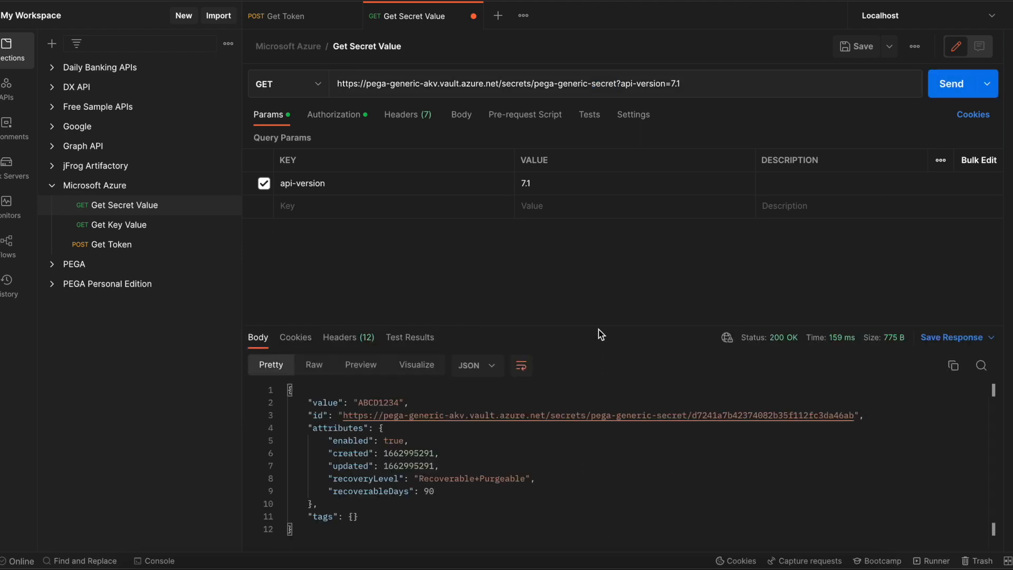
pyautogui.moveTo(599, 326); pyautogui.dragTo(593, 254)
pyautogui.doubleClick(369, 331)
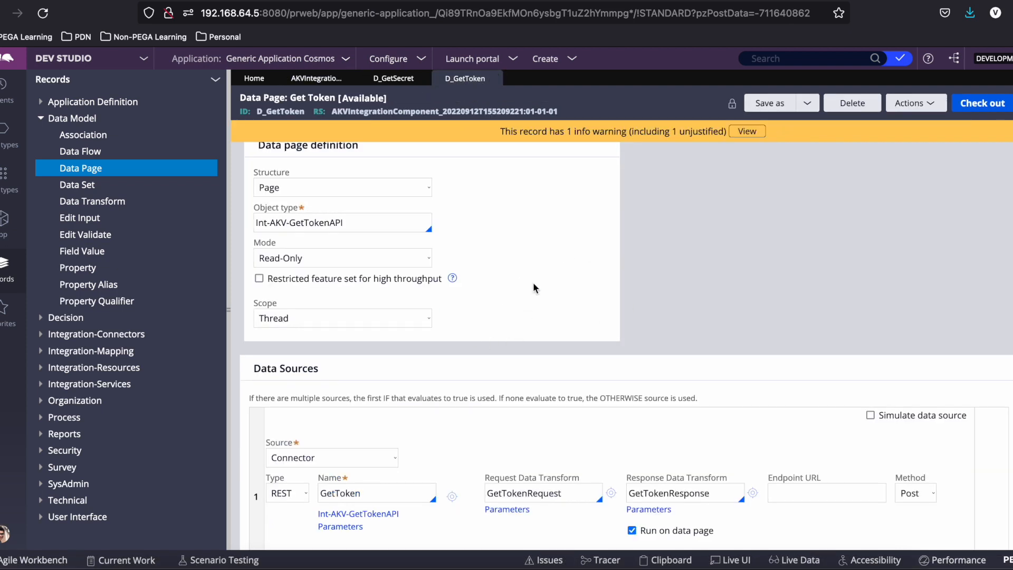
# Step: View the first page of the New REST Integration wizard and the Int- classes of the application, and close the wizard
pyautogui.scroll(2, 534, 288)
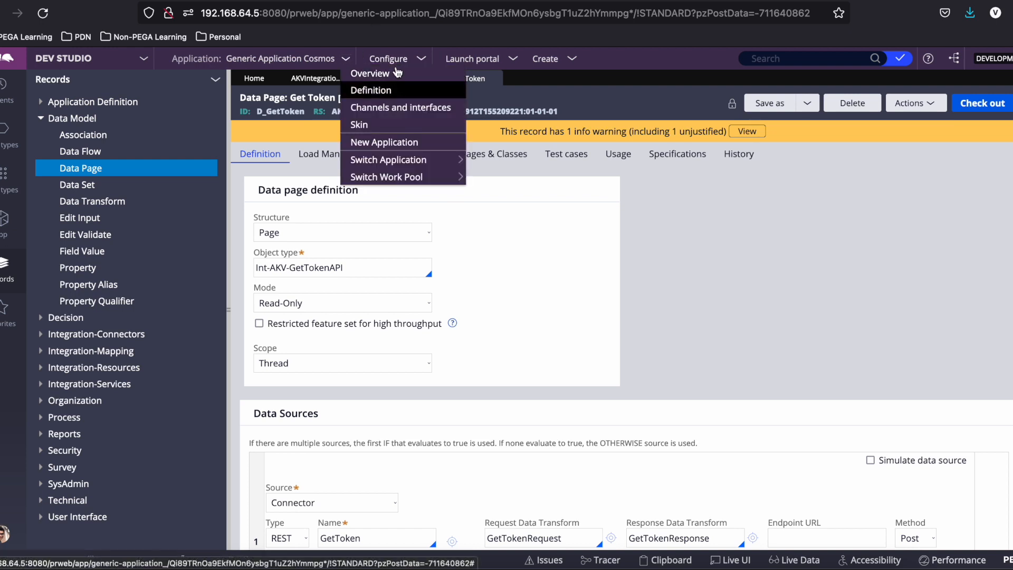
pyautogui.moveTo(402, 57)
pyautogui.moveTo(374, 194)
pyautogui.moveTo(468, 208)
pyautogui.click(575, 227)
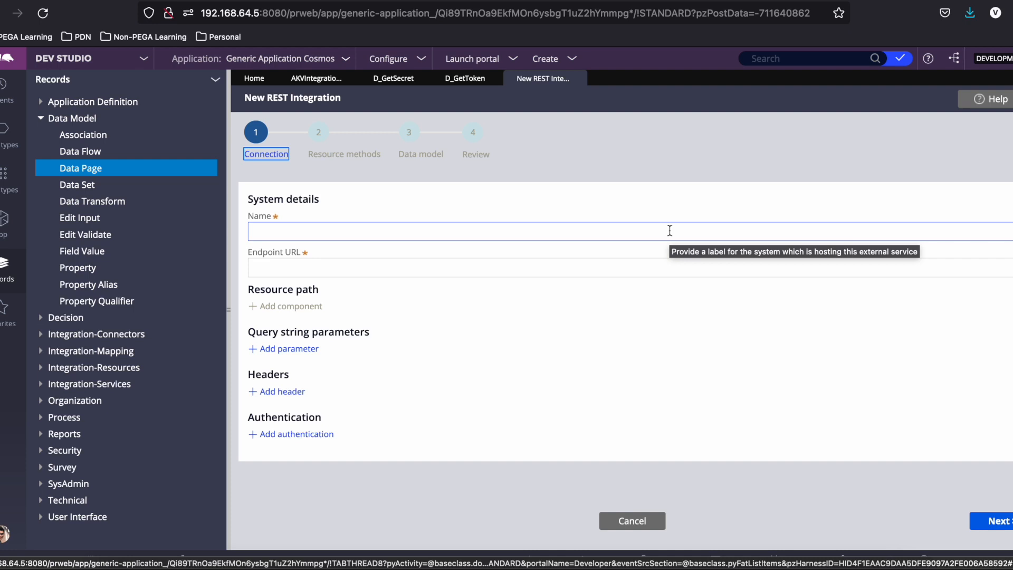
pyautogui.click(21, 224)
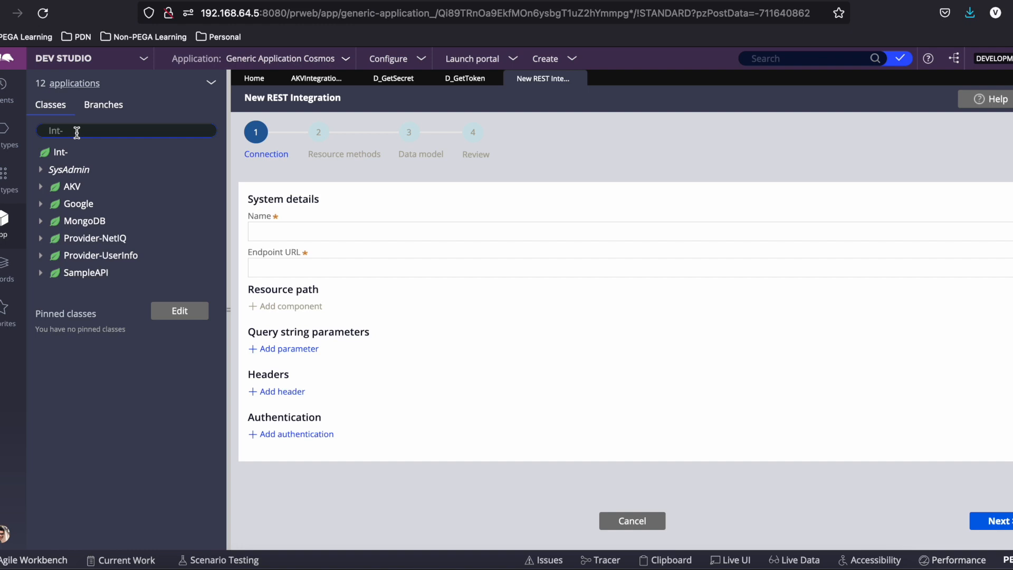
pyautogui.click(579, 78)
# Step: Open the AKVIntegrationComponent ruleset from the component application, view the rules of version 01-01-01 and close that list
pyautogui.click(317, 78)
pyautogui.click(573, 416)
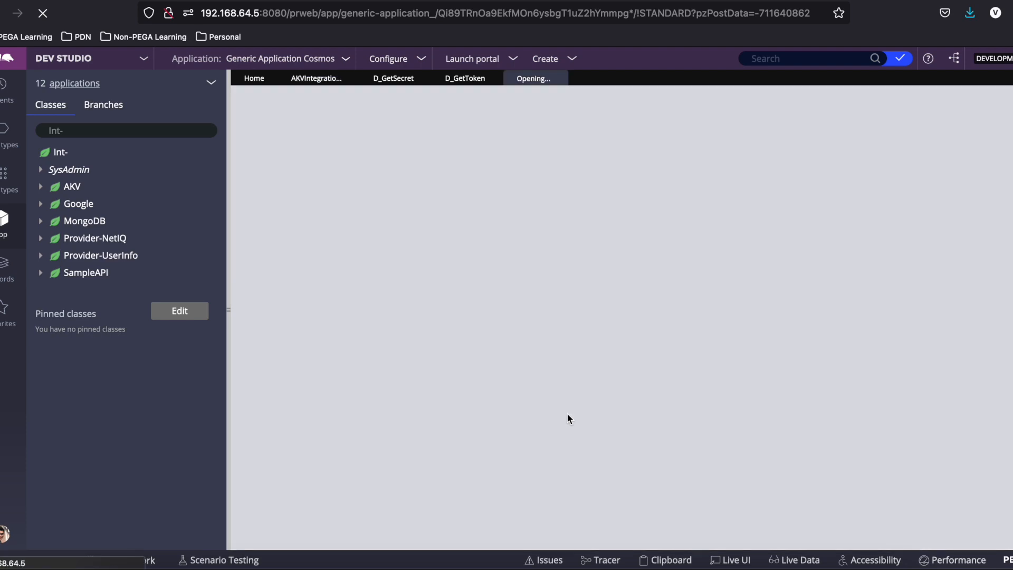
pyautogui.click(717, 289)
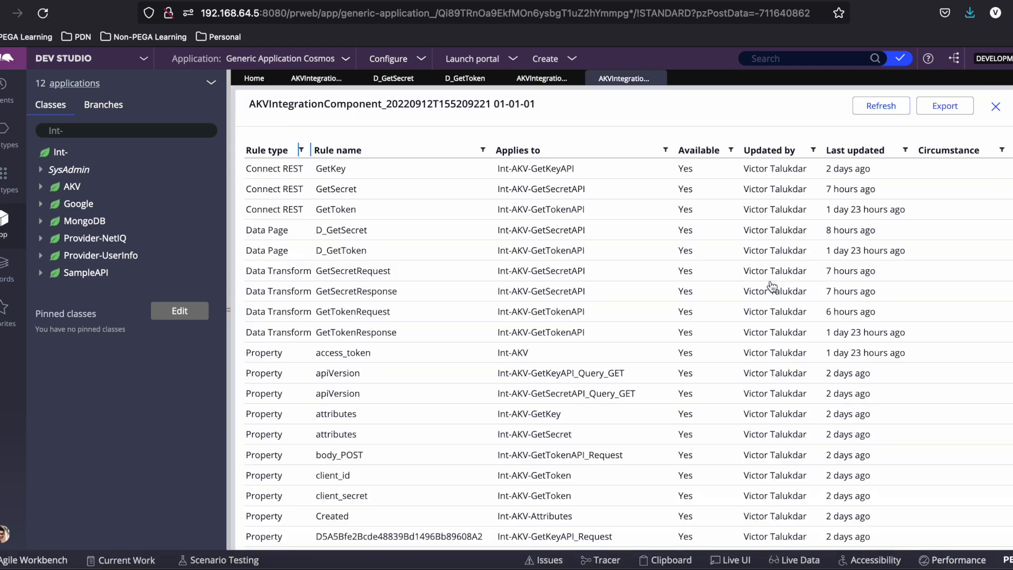
pyautogui.click(660, 78)
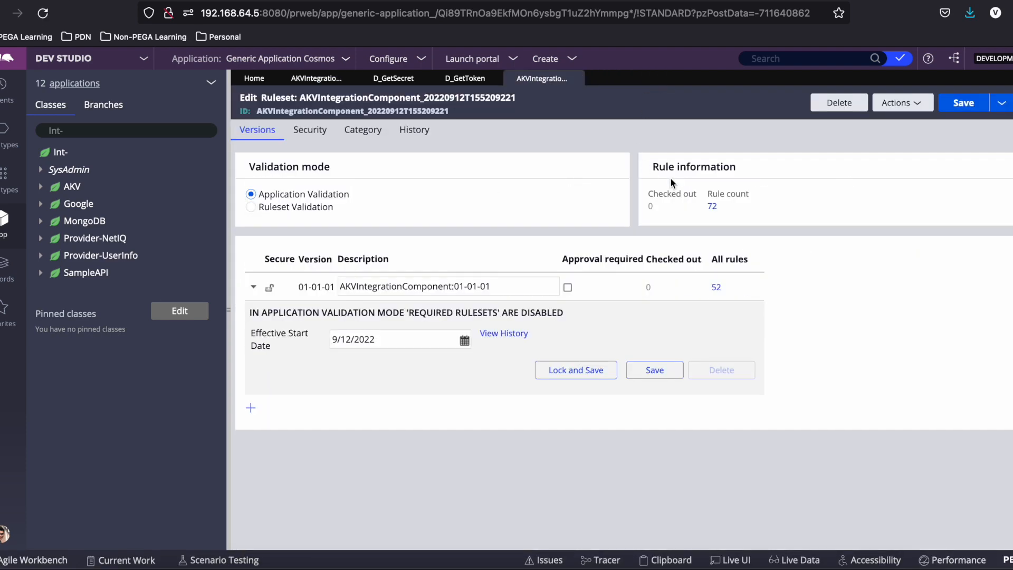
# Step: Examine the complete rule list of the AKVIntegrationComponent ruleset, from classes and connectors to properties, and close the list
pyautogui.click(721, 209)
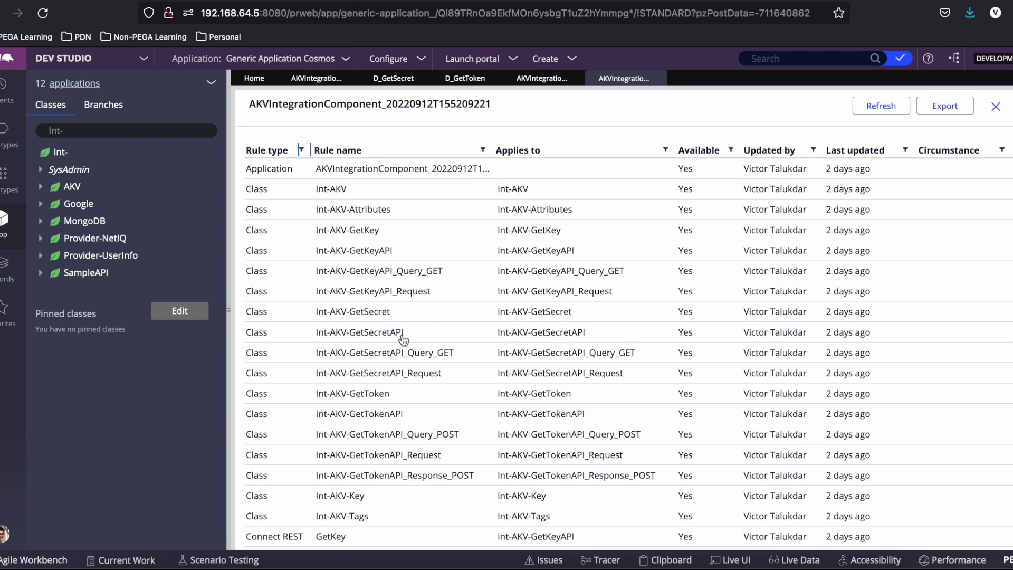
pyautogui.scroll(-4, 404, 341)
pyautogui.scroll(-1, 336, 336)
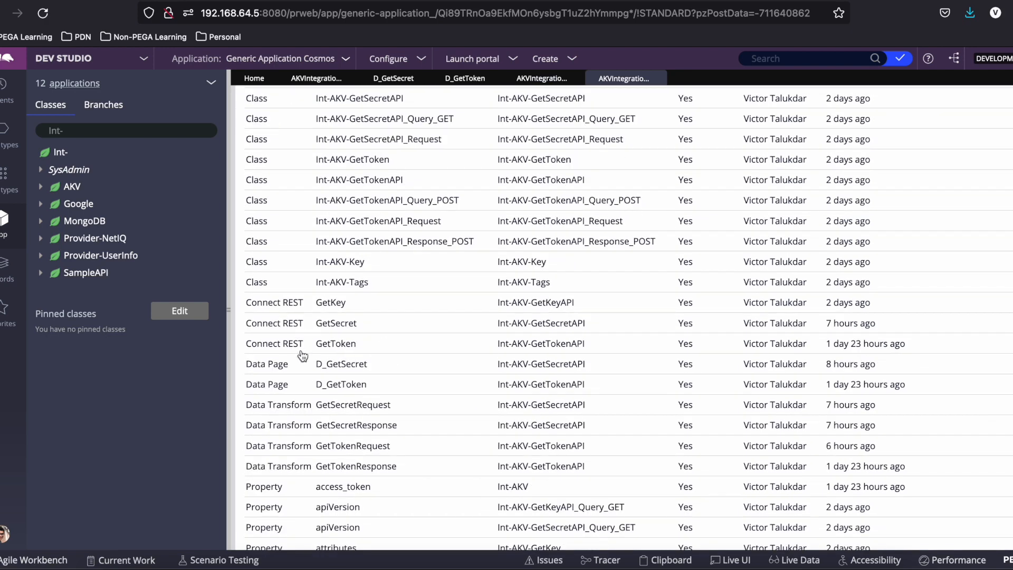
pyautogui.scroll(-15, 563, 362)
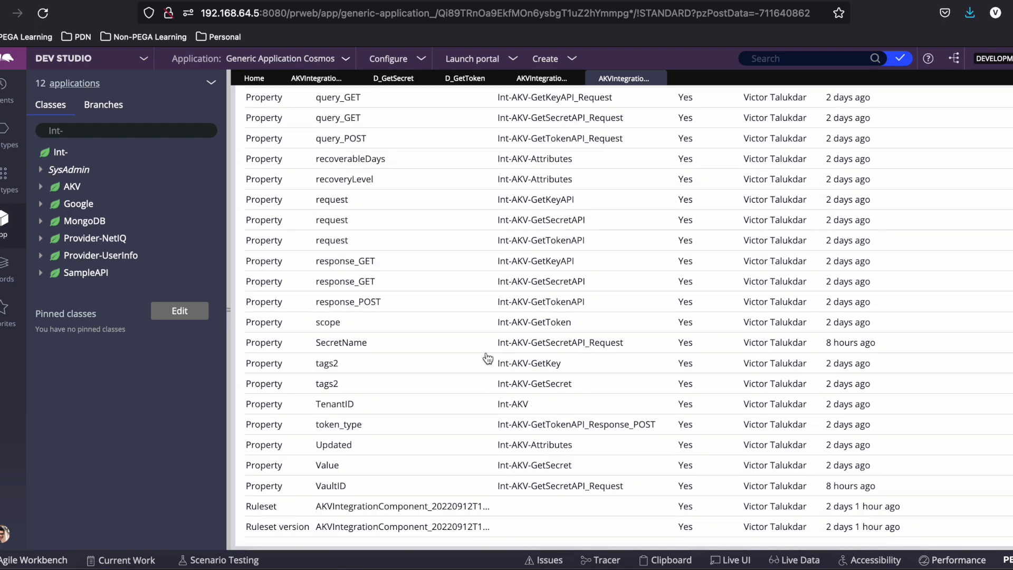
pyautogui.scroll(15, 488, 359)
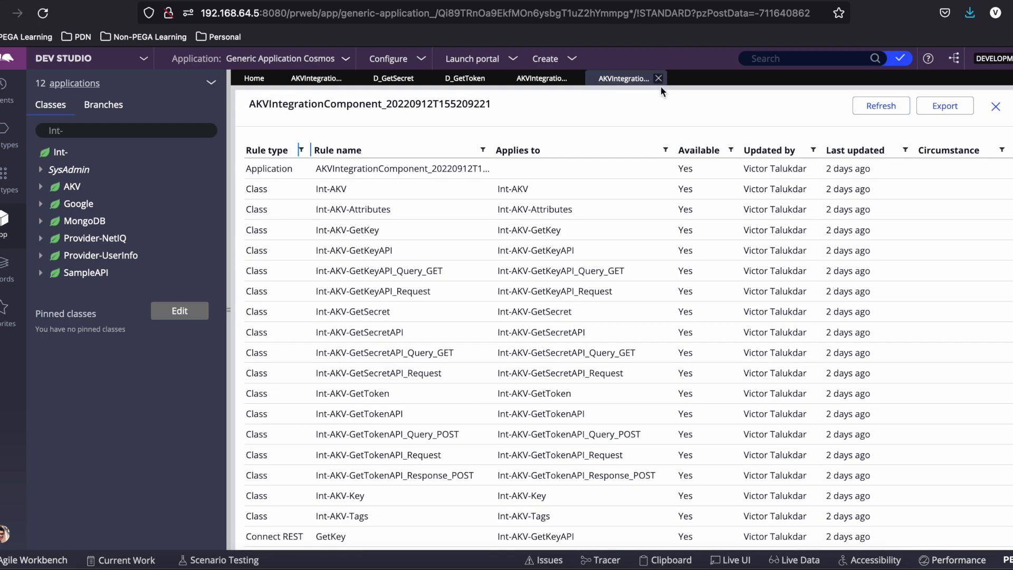
pyautogui.click(659, 78)
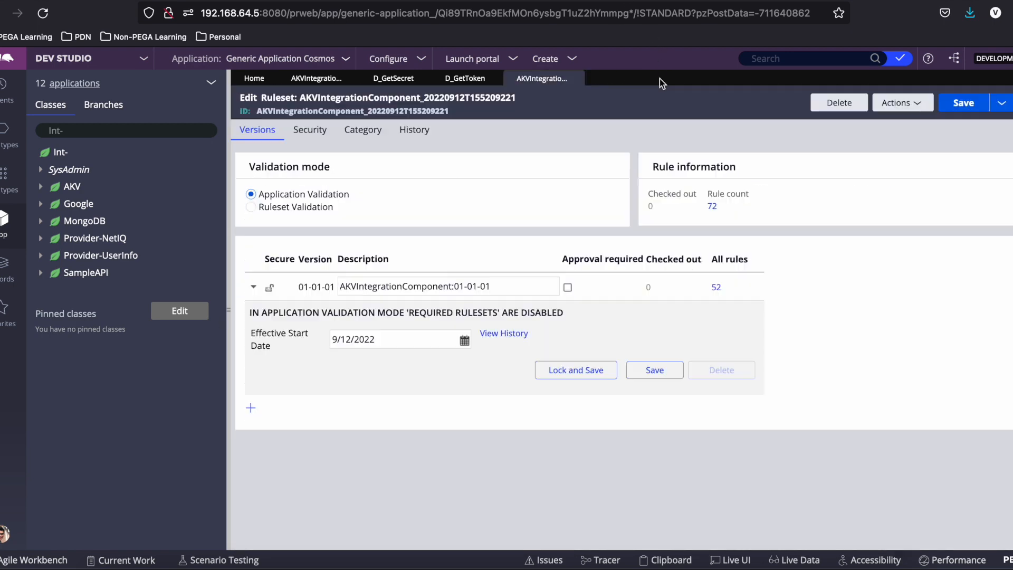
# Step: Return to the D_GetToken data page, review its definition and data source, and open its GetToken REST connector
pyautogui.click(461, 81)
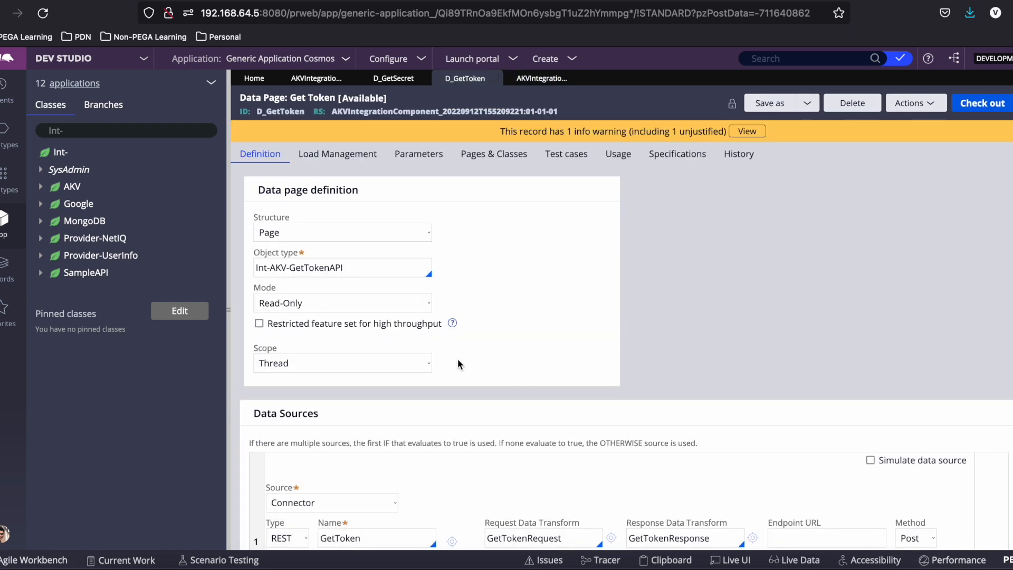
pyautogui.scroll(-1, 542, 321)
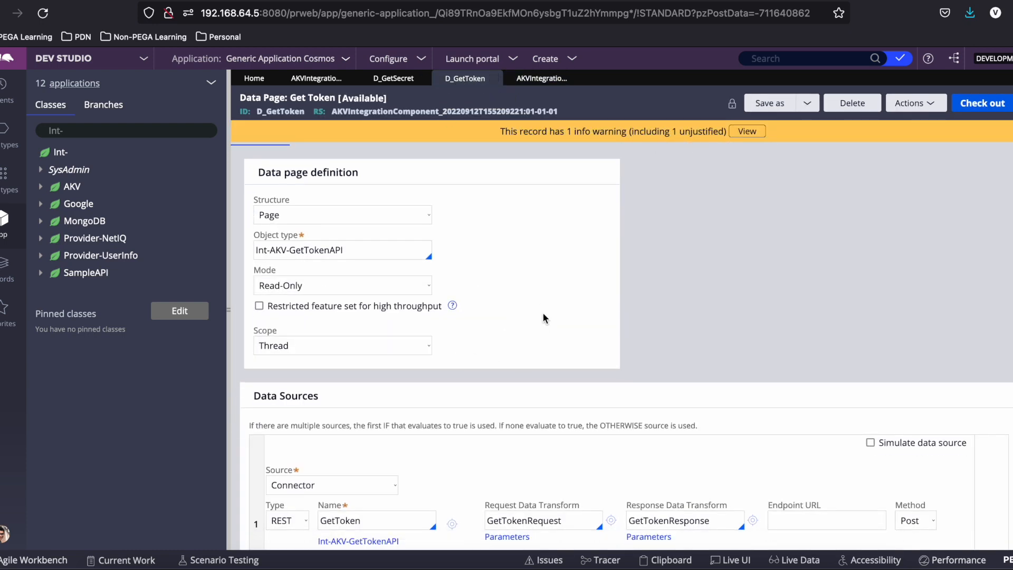
pyautogui.scroll(-3, 542, 317)
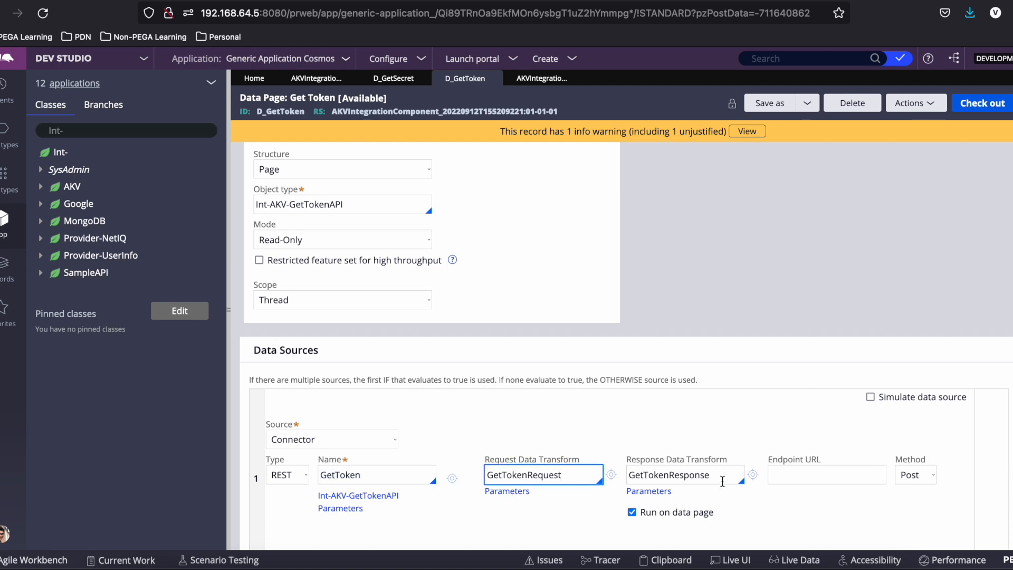
pyautogui.click(452, 478)
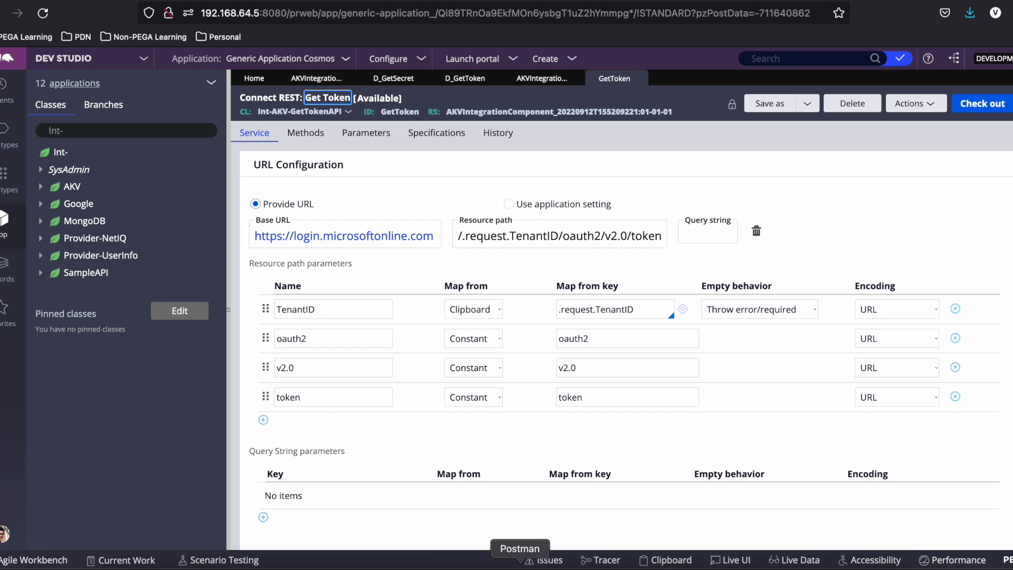
# Step: Switch to Postman, open the Get Token request and highlight the tenant ID in its URL
pyautogui.click(521, 560)
pyautogui.click(127, 246)
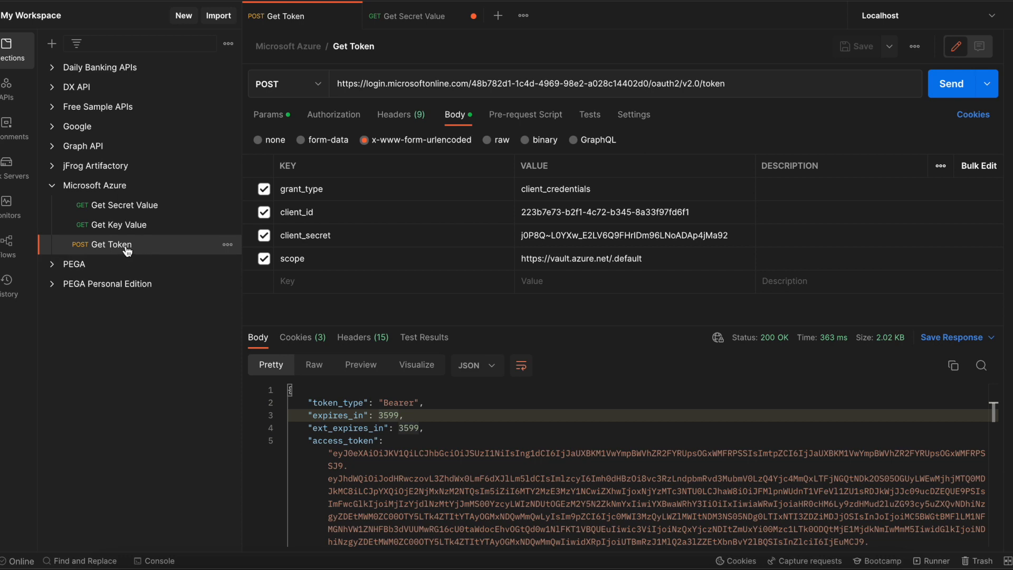
pyautogui.moveTo(476, 86); pyautogui.dragTo(652, 84)
# Step: In the Azure portal in Firefox, open the pega-generic-poc app registration's endpoints and highlight the tenant ID in the OAuth 2.0 token endpoint (v2)
pyautogui.click(320, 564)
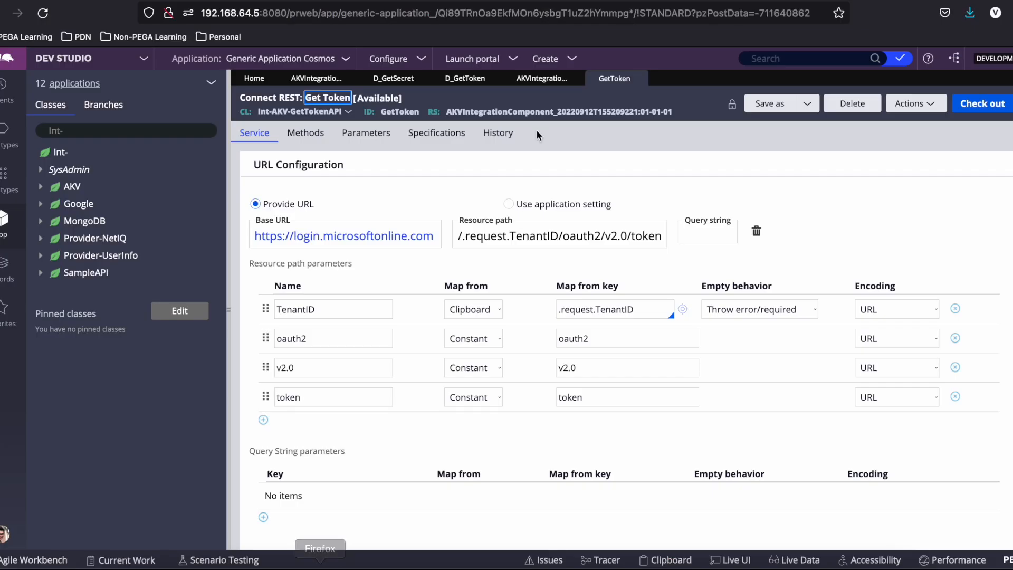
pyautogui.click(506, 1)
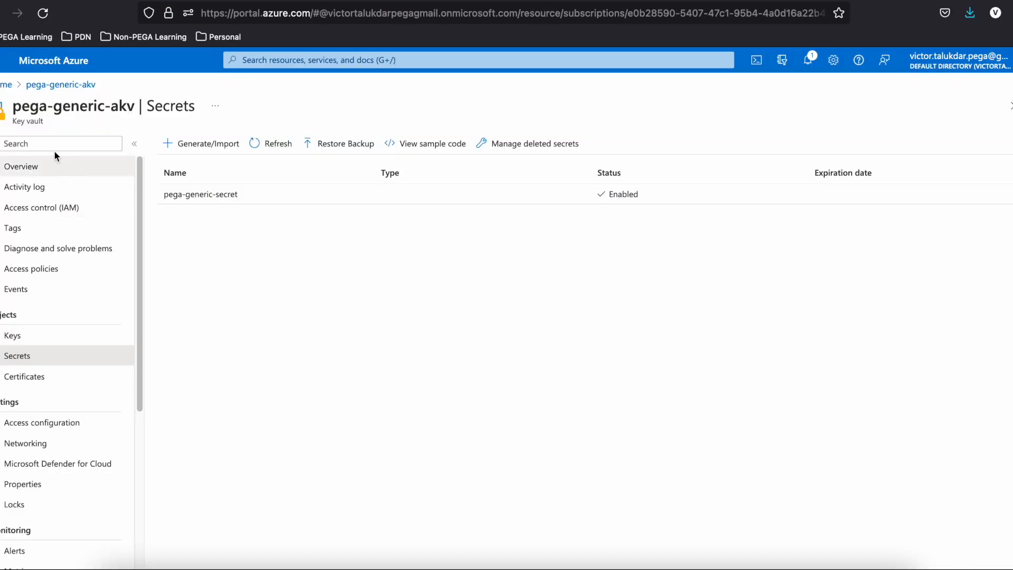
pyautogui.click(9, 89)
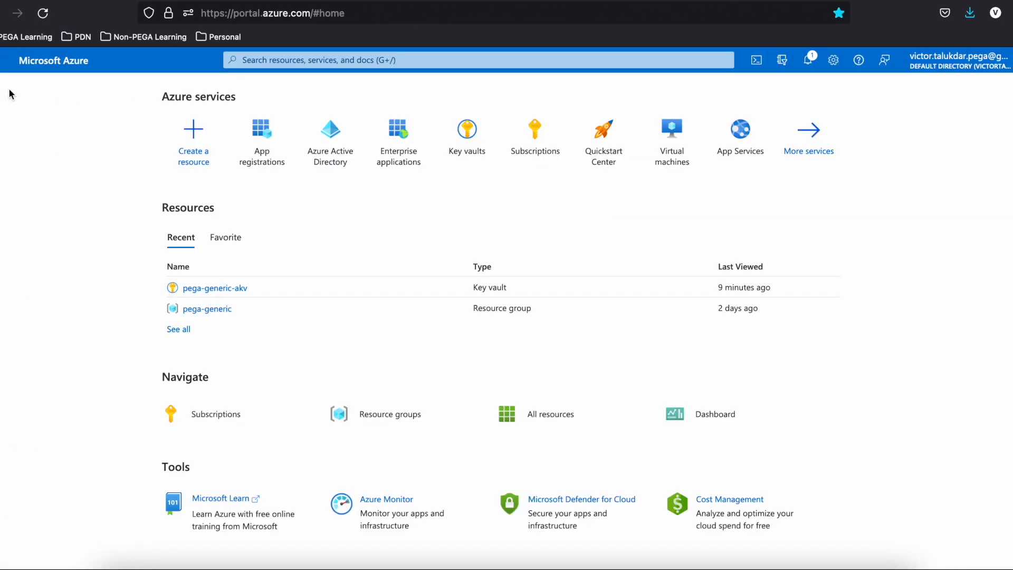
pyautogui.click(277, 136)
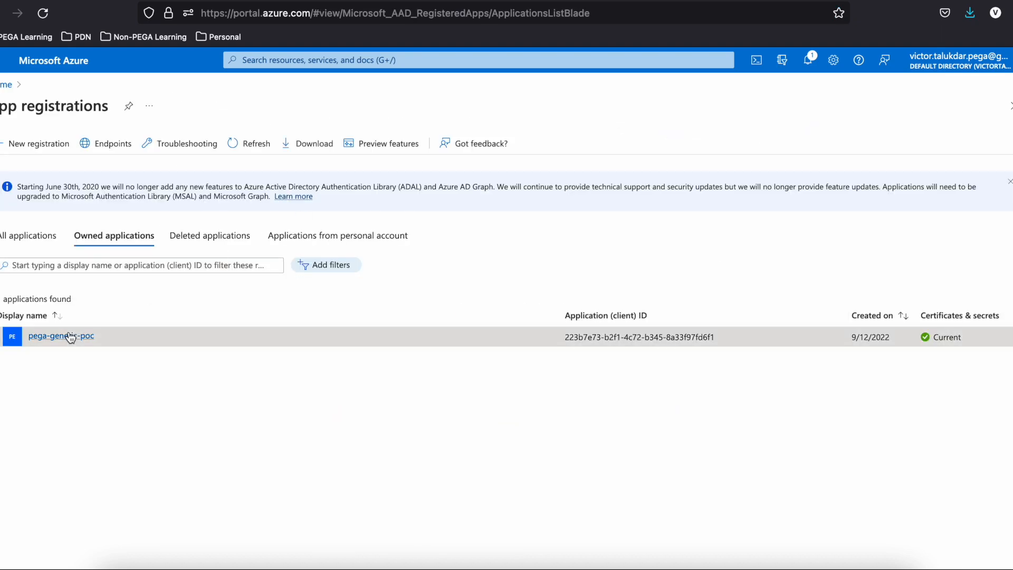
pyautogui.click(113, 335)
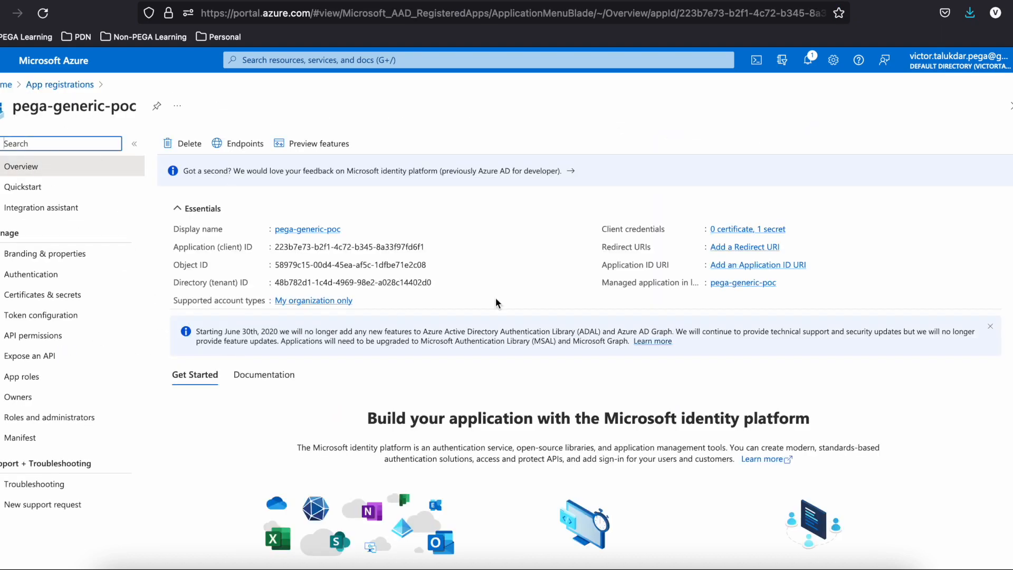
pyautogui.click(258, 152)
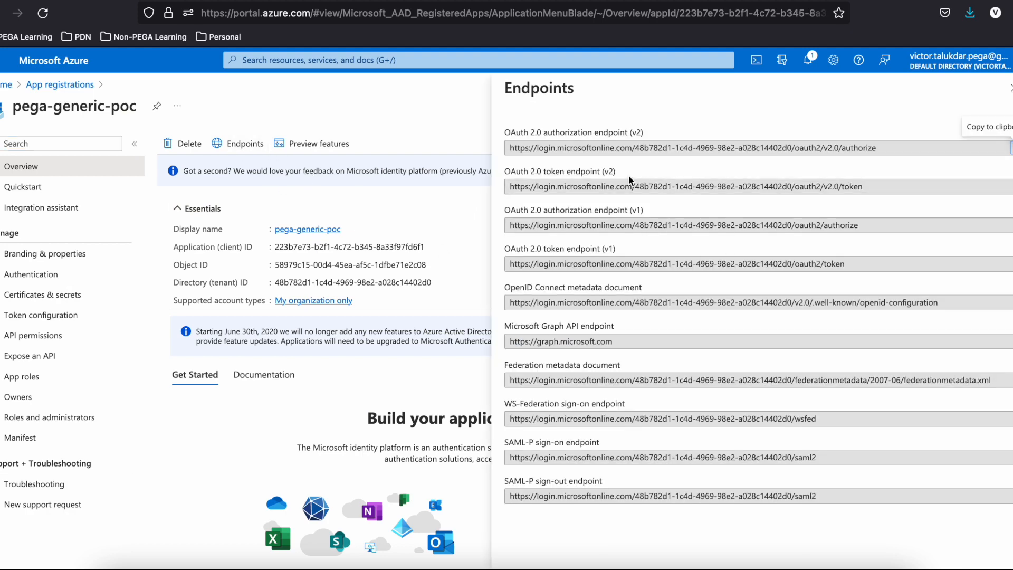
pyautogui.moveTo(637, 186); pyautogui.dragTo(793, 188)
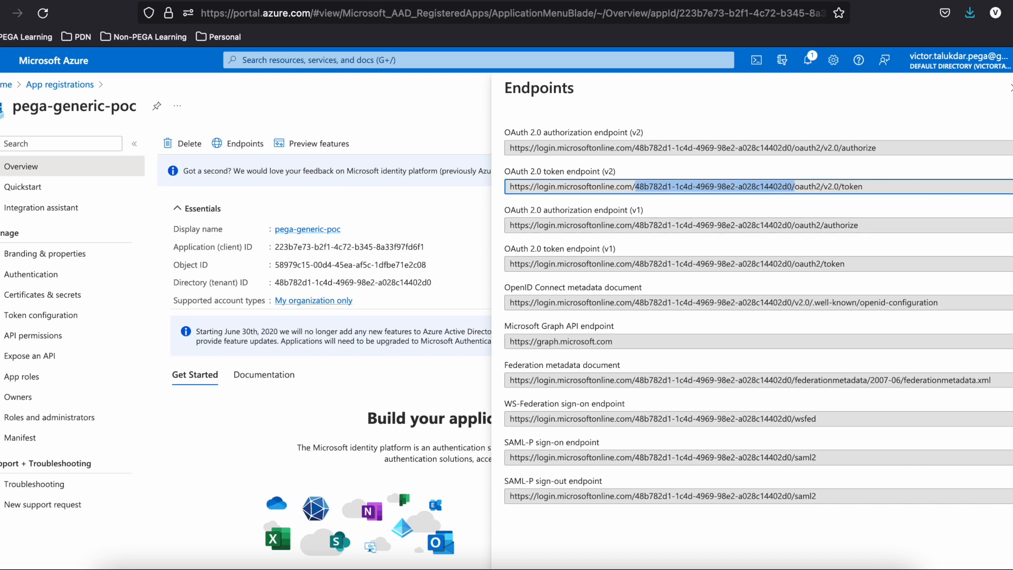
# Step: Return to the GetToken connector in Pega and highlight the clipboard mapping of the TenantID resource path parameter
pyautogui.click(372, 0)
pyautogui.click(285, 1)
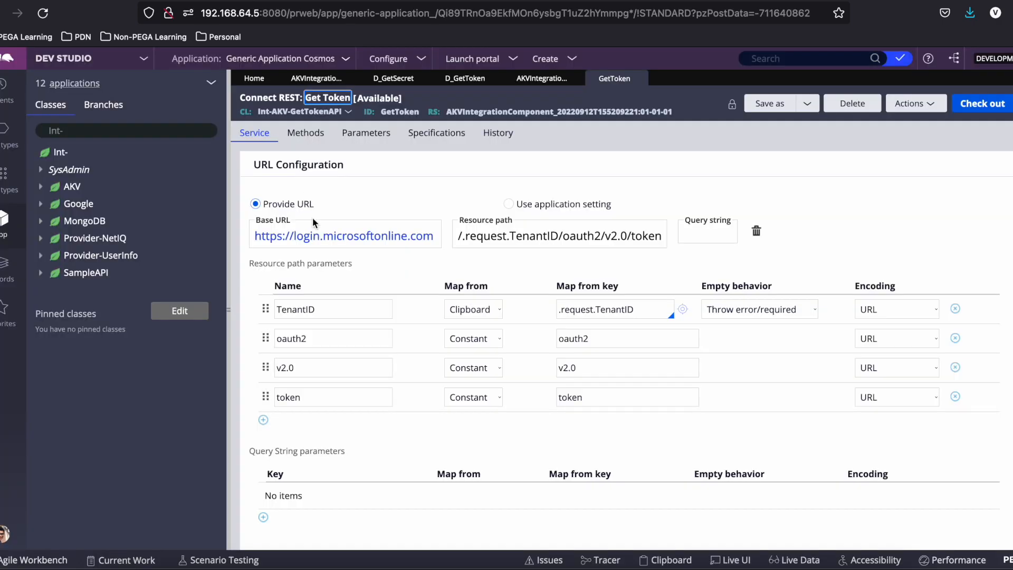
pyautogui.tripleClick(597, 313)
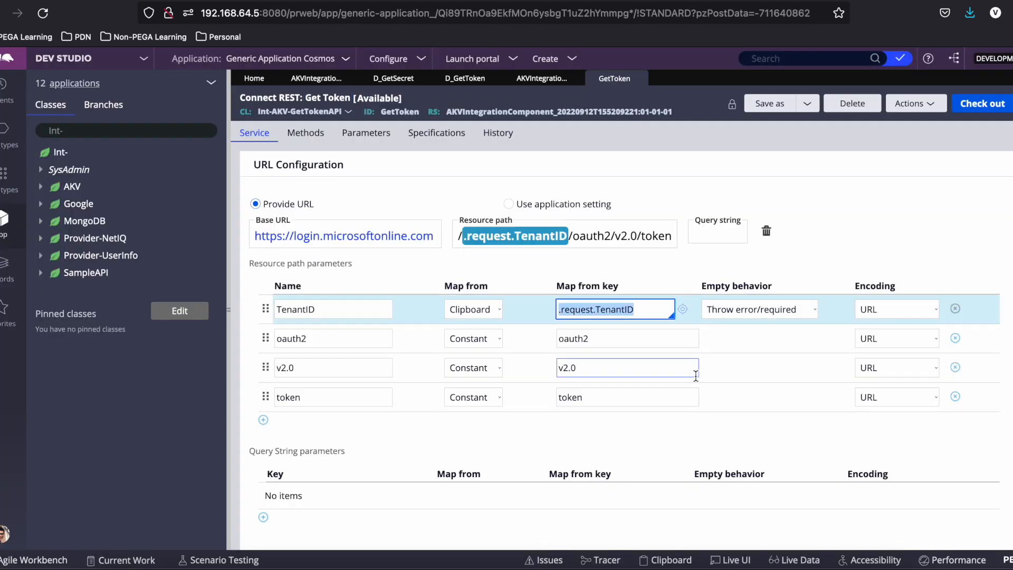
pyautogui.scroll(-1, 450, 434)
pyautogui.scroll(1, 350, 442)
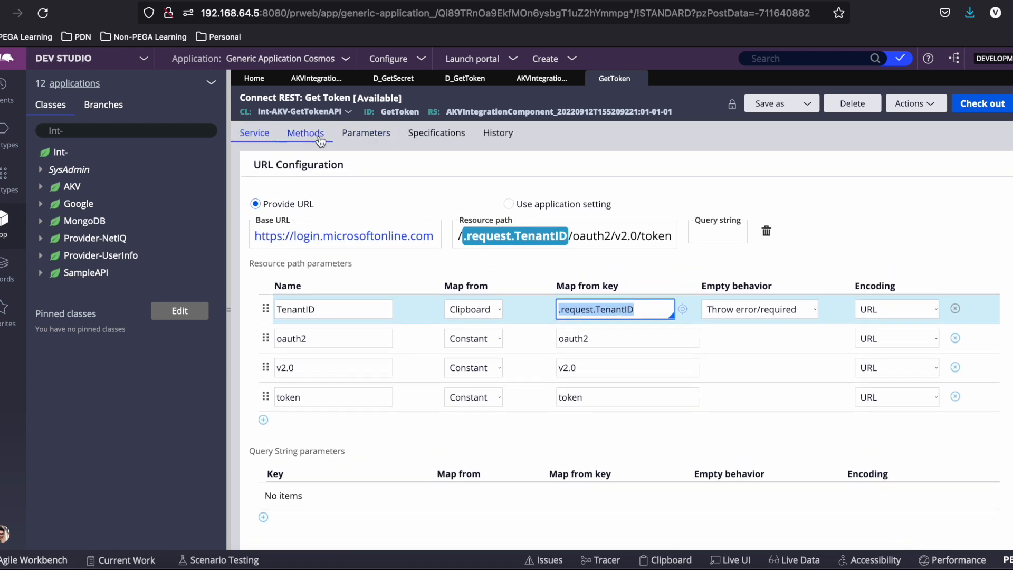
# Step: Collapse the connector's Get method and examine the Post request's message data and its x-www-form-urlencoded mappings
pyautogui.click(306, 133)
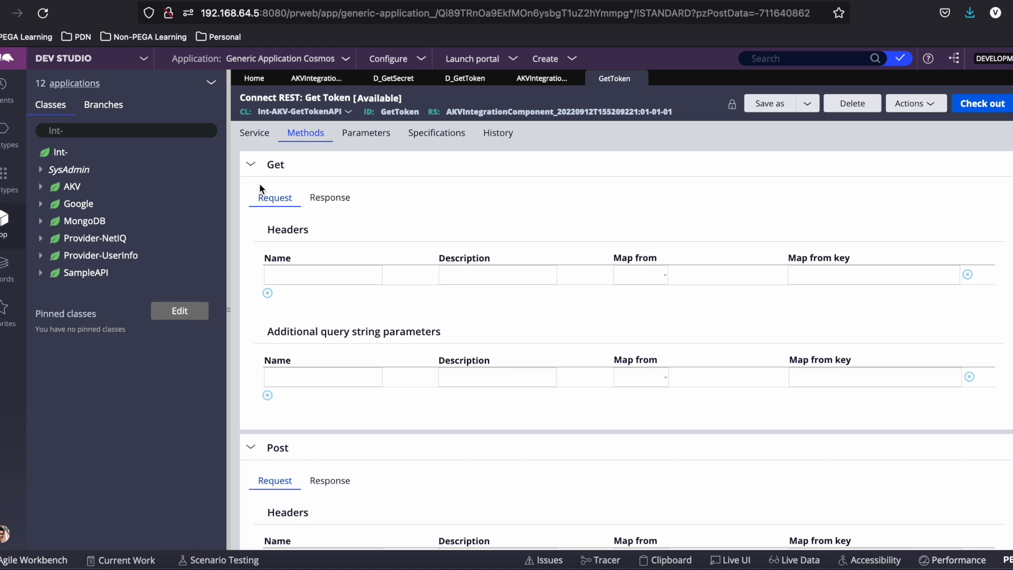
pyautogui.click(272, 165)
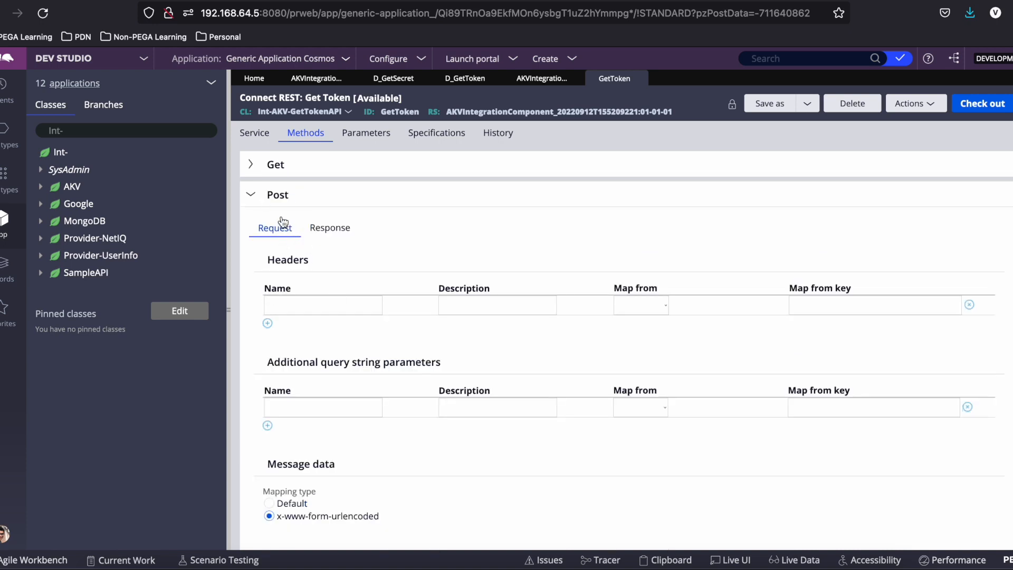
pyautogui.scroll(-1, 485, 434)
pyautogui.scroll(-1, 484, 434)
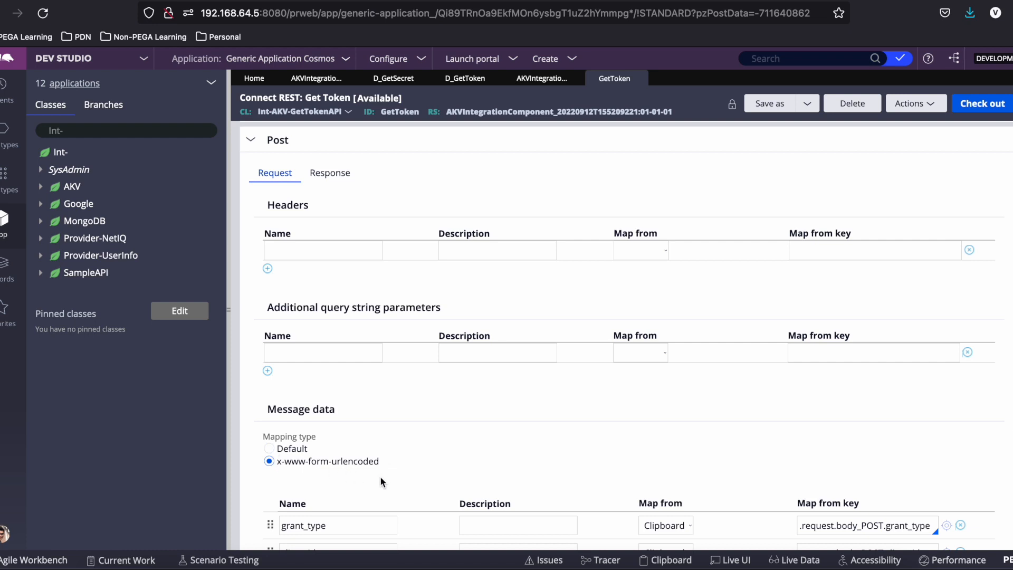
pyautogui.scroll(-3, 594, 404)
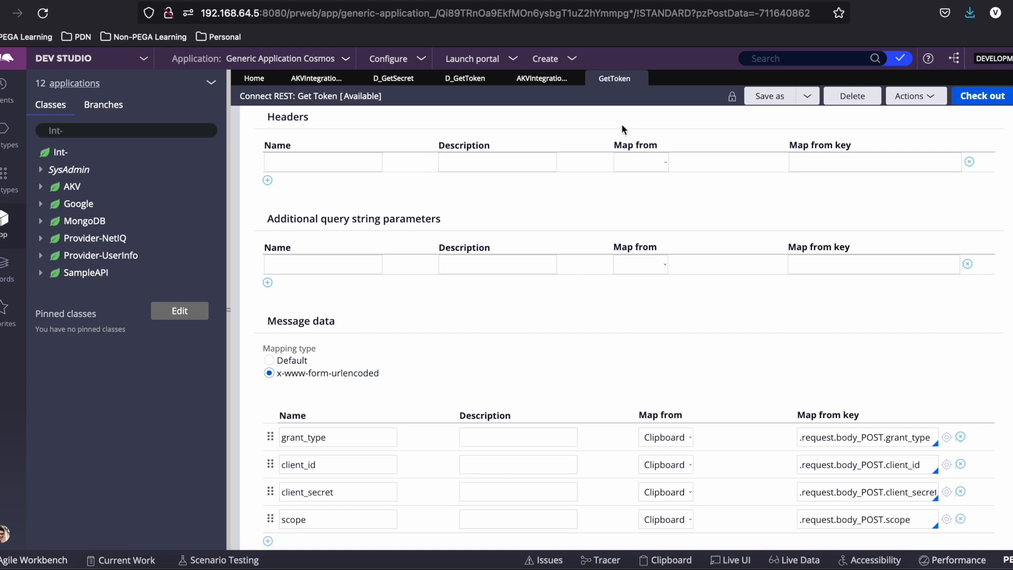
# Step: Open the GetTokenRequest data transform from D_GetToken and examine the targets and sources for client_secret, client_id, grant_type and scope
pyautogui.click(453, 79)
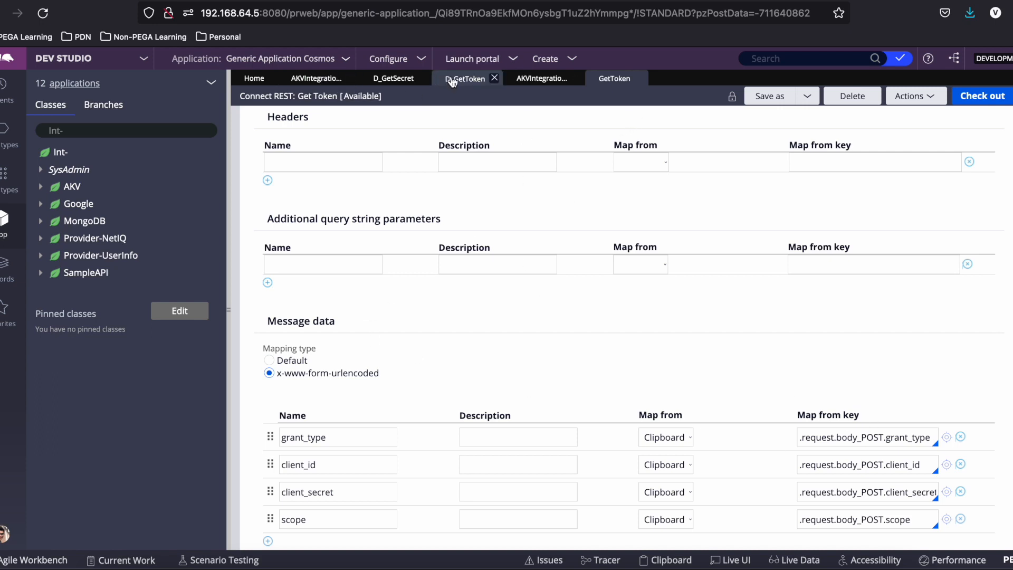
pyautogui.click(611, 474)
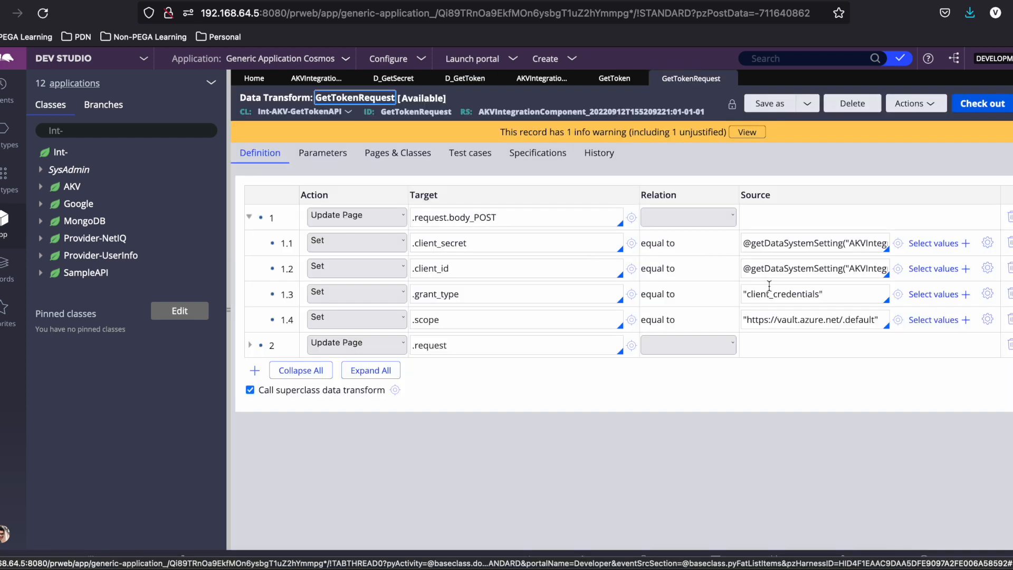
pyautogui.tripleClick(803, 320)
pyautogui.click(824, 269)
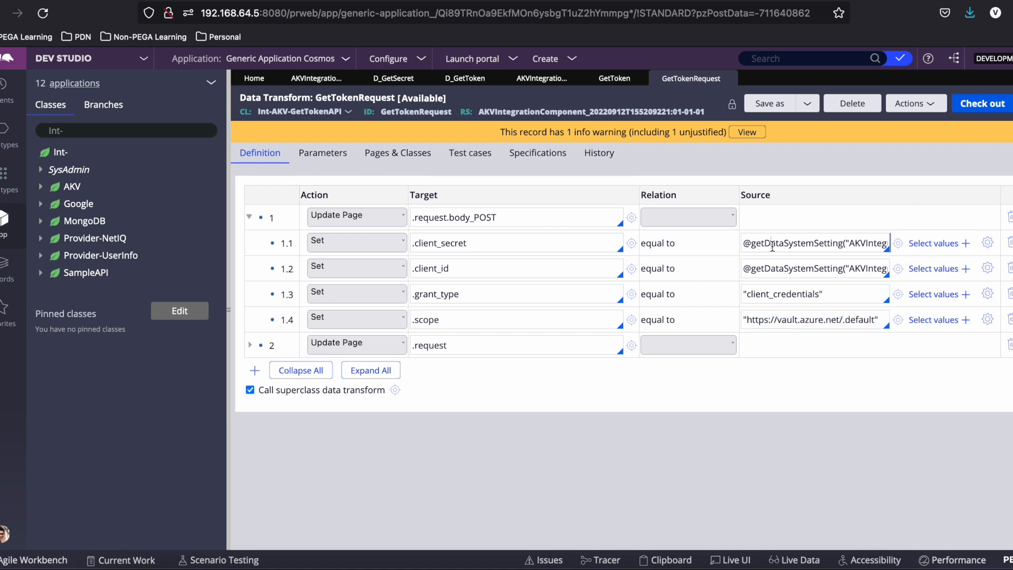
pyautogui.tripleClick(784, 297)
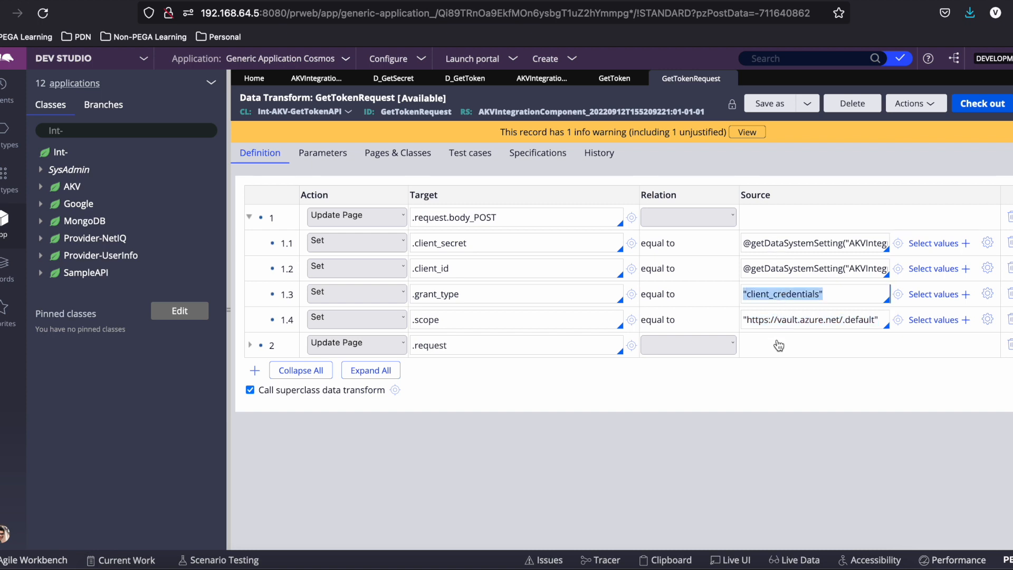
pyautogui.tripleClick(777, 320)
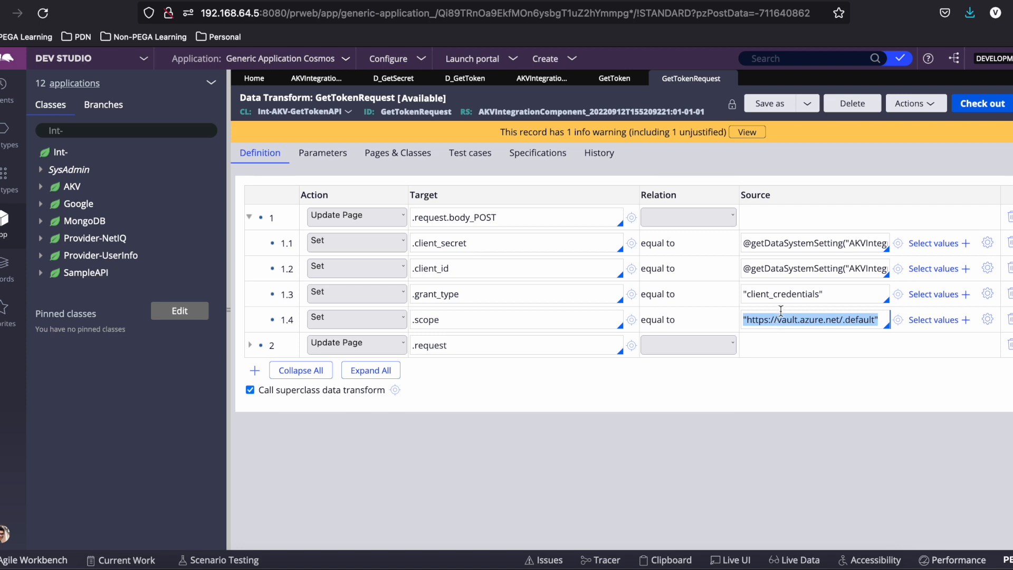
pyautogui.tripleClick(787, 293)
pyautogui.doubleClick(489, 299)
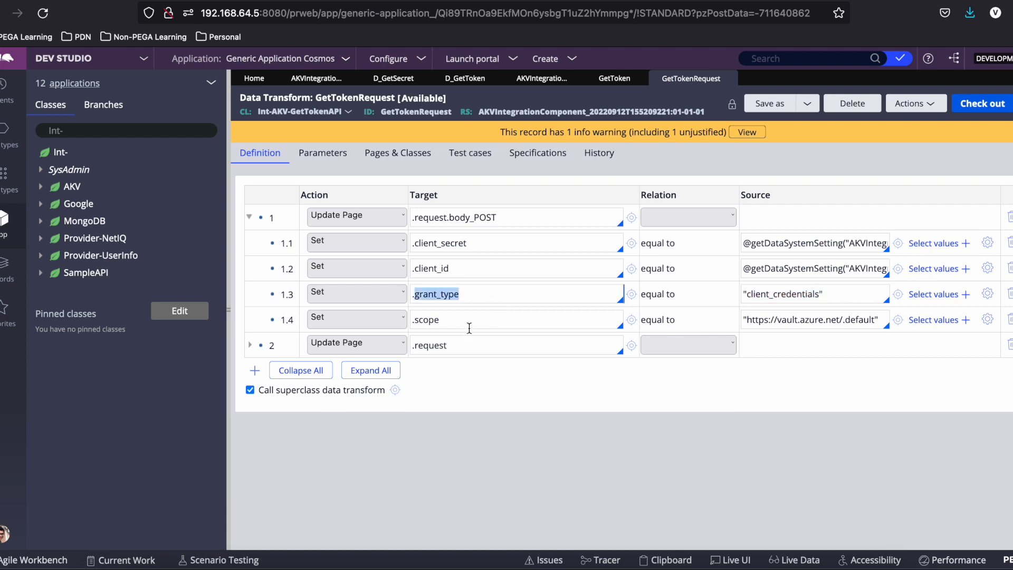
pyautogui.tripleClick(818, 322)
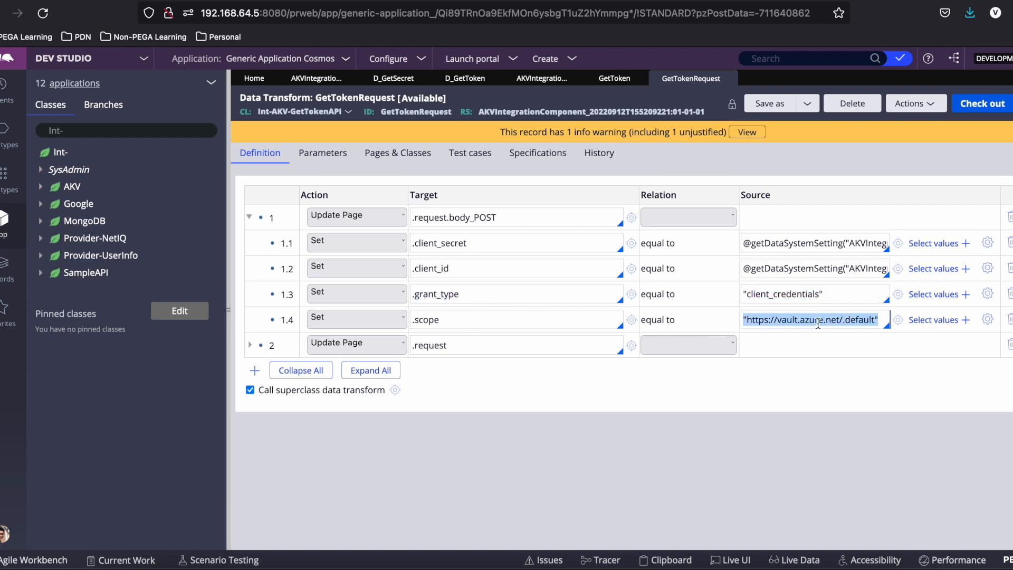
pyautogui.click(494, 263)
pyautogui.click(493, 236)
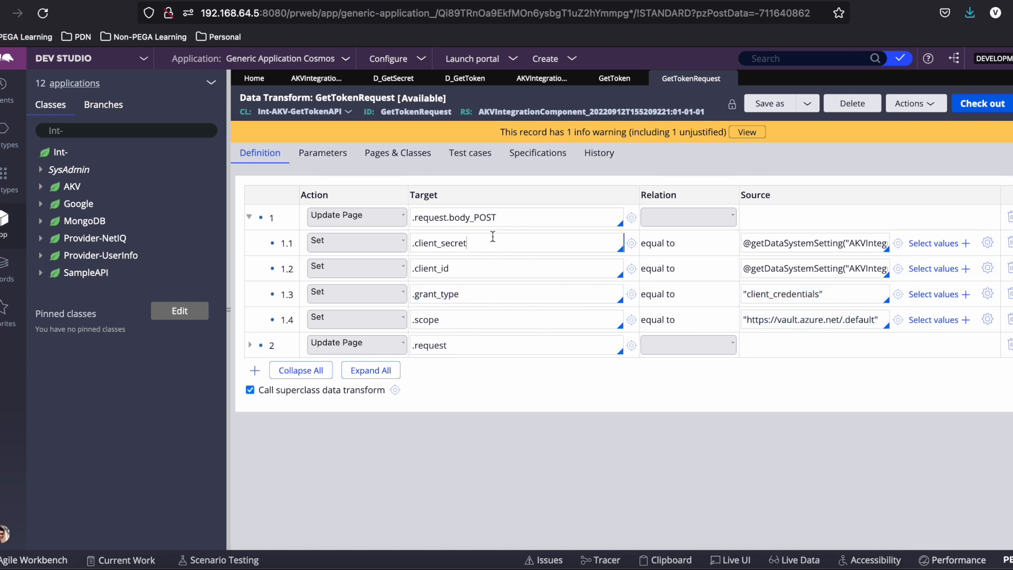
pyautogui.doubleClick(478, 264)
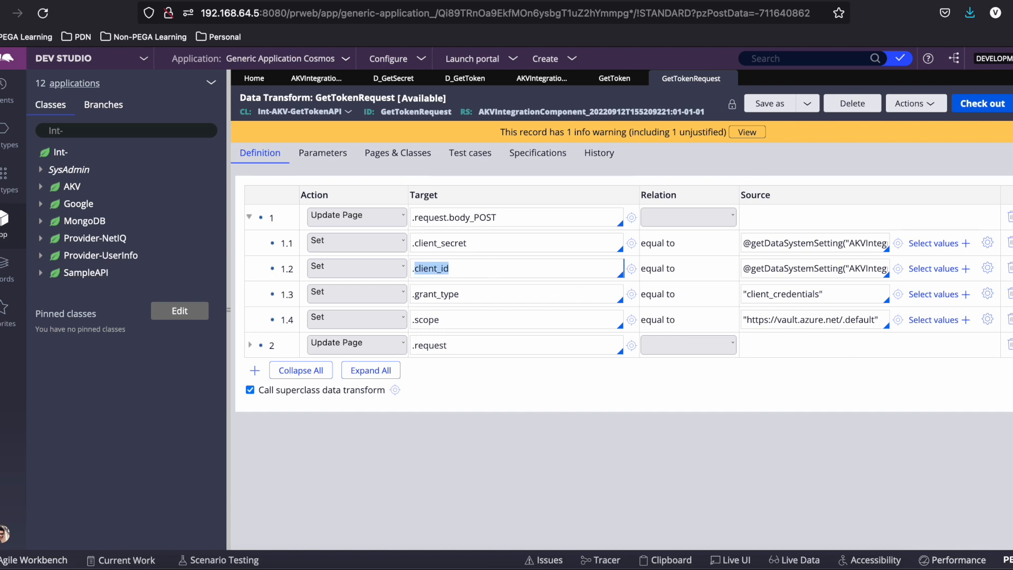
# Step: List the Dynamic System Settings from the SysAdmin records and filter the owning ruleset to the AKVIntegrationComponent ruleset
pyautogui.click(5, 267)
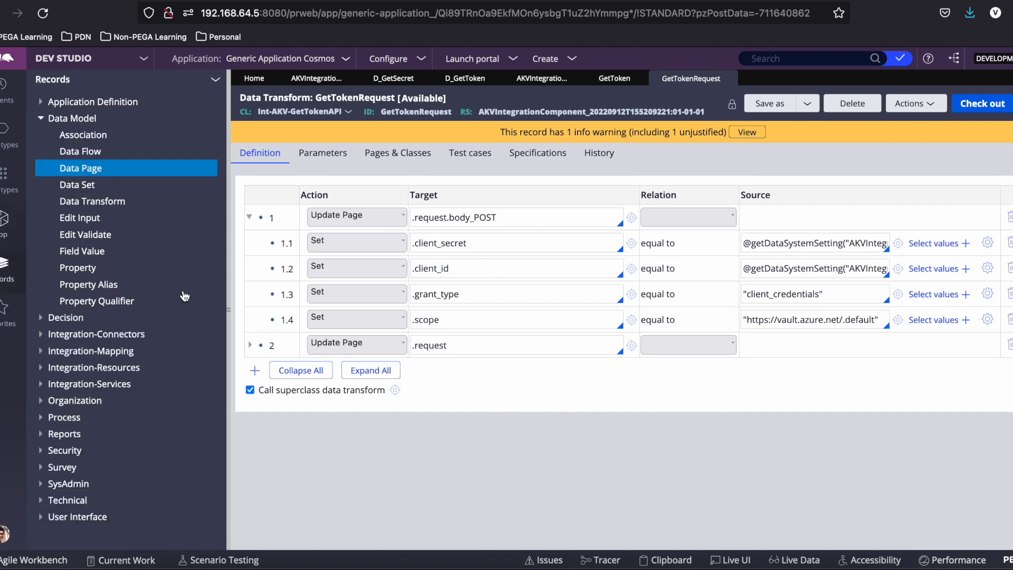
pyautogui.click(85, 483)
pyautogui.scroll(-5, 106, 491)
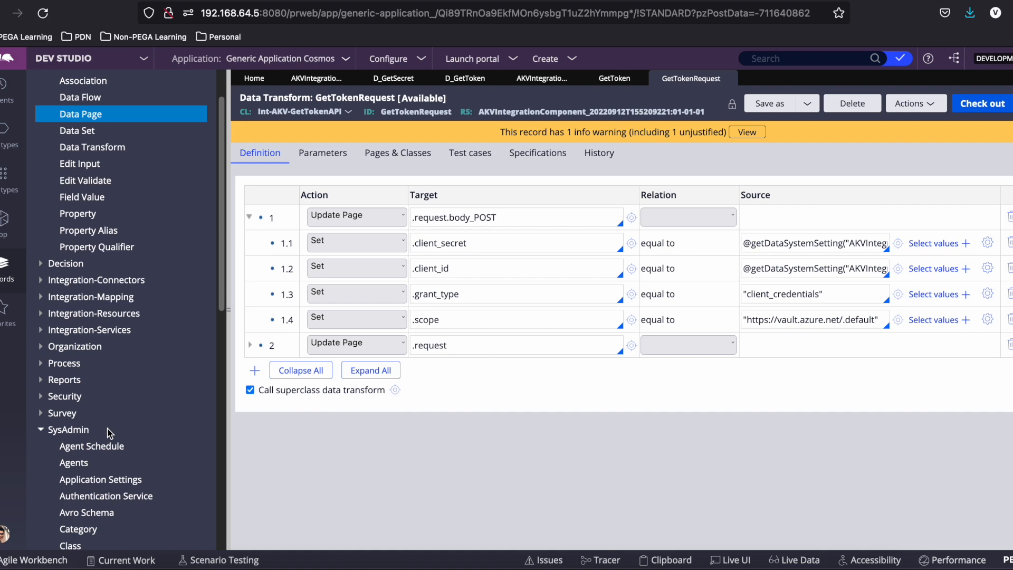
pyautogui.scroll(-5, 110, 433)
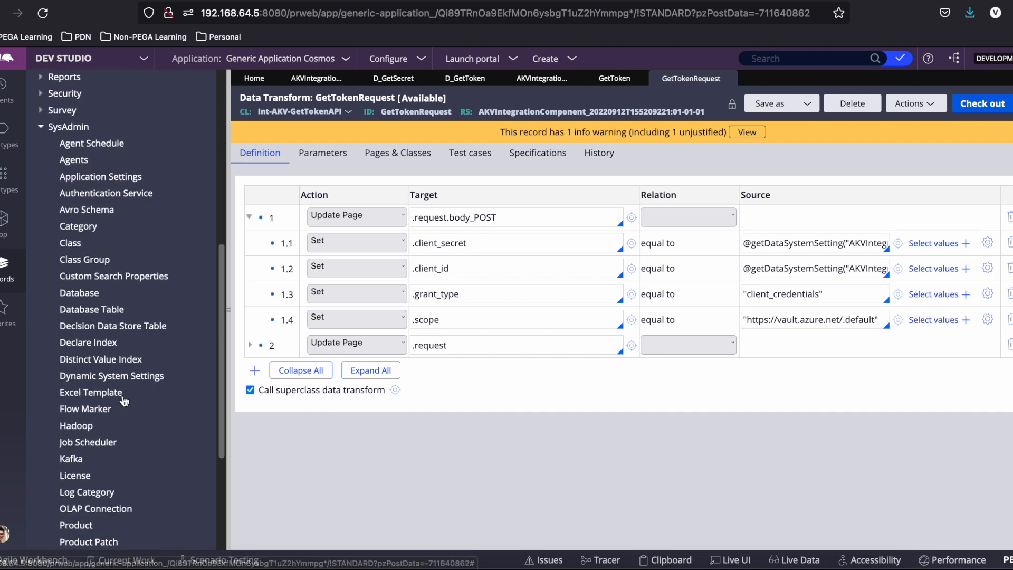
pyautogui.click(177, 382)
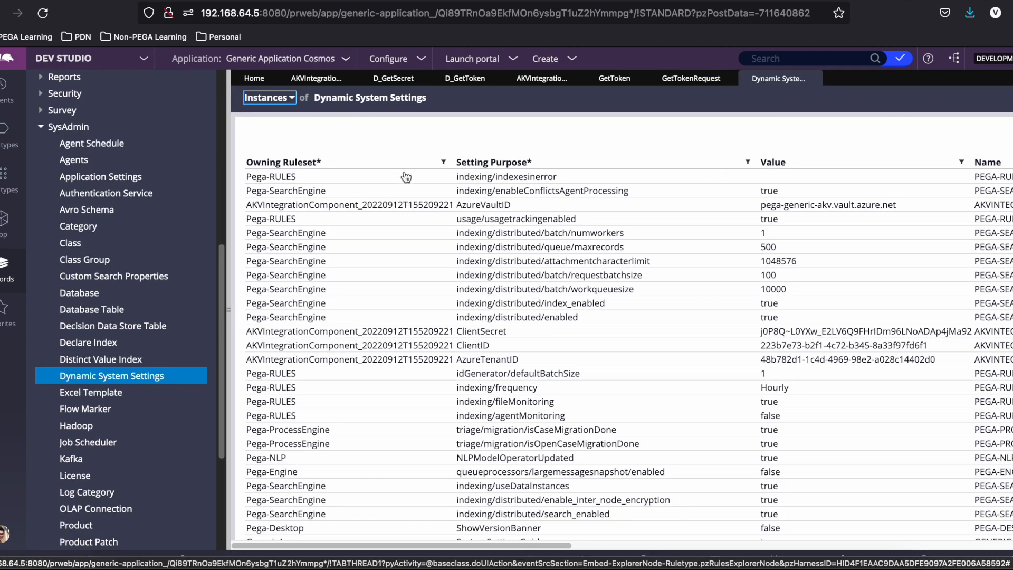
pyautogui.click(444, 163)
pyautogui.click(388, 224)
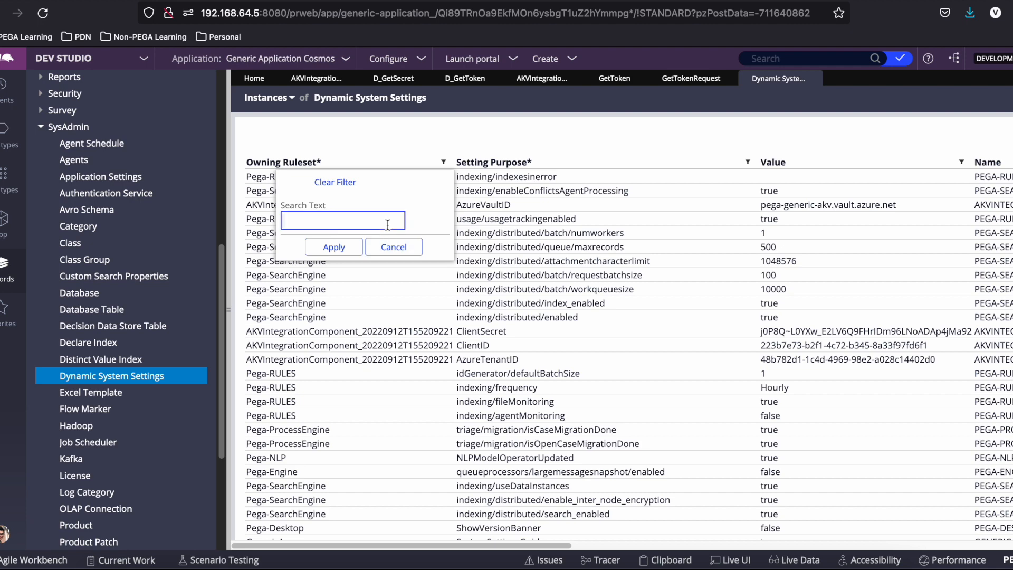
pyautogui.click(334, 247)
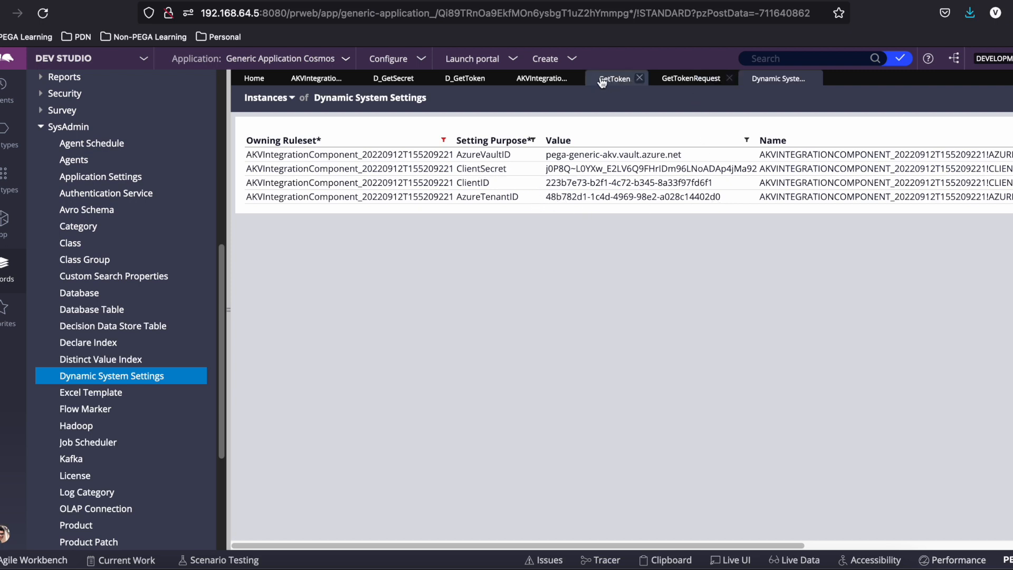
# Step: View the TenantID parameter of the D_GetToken data page, check the GetToken connector's message data and return to the parameter
pyautogui.click(462, 85)
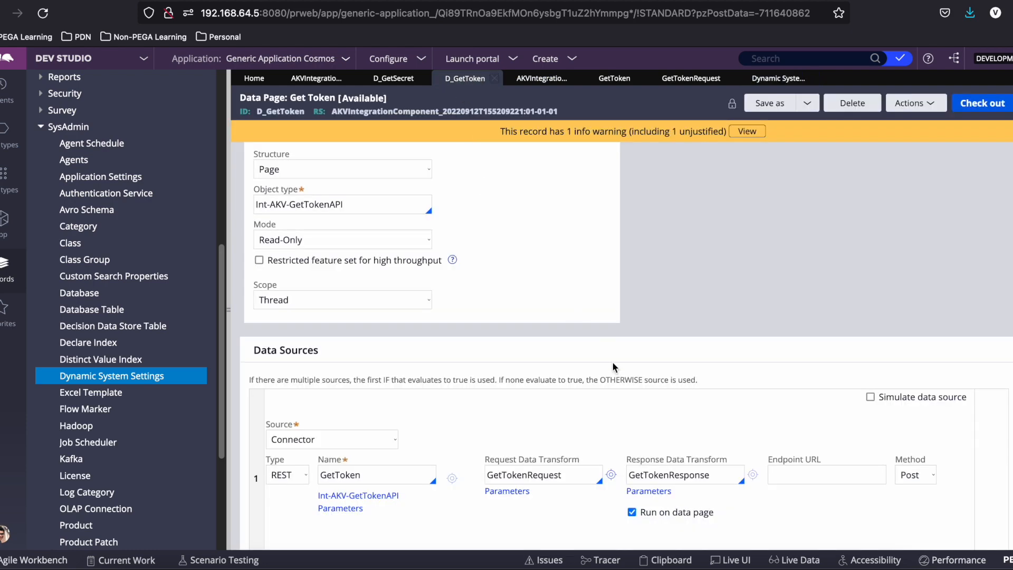
pyautogui.scroll(3, 327, 217)
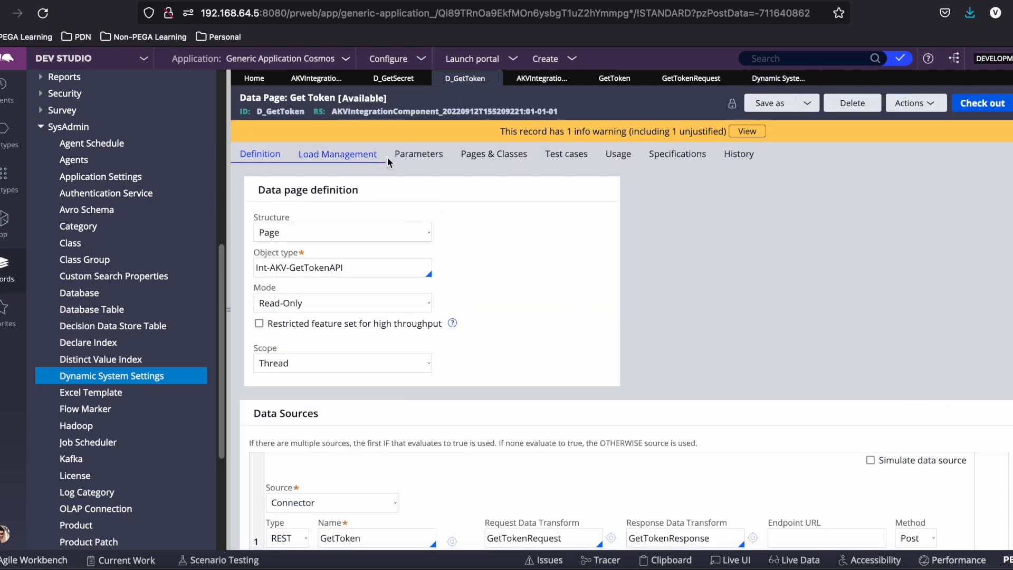
pyautogui.click(419, 154)
pyautogui.click(306, 270)
pyautogui.doubleClick(318, 270)
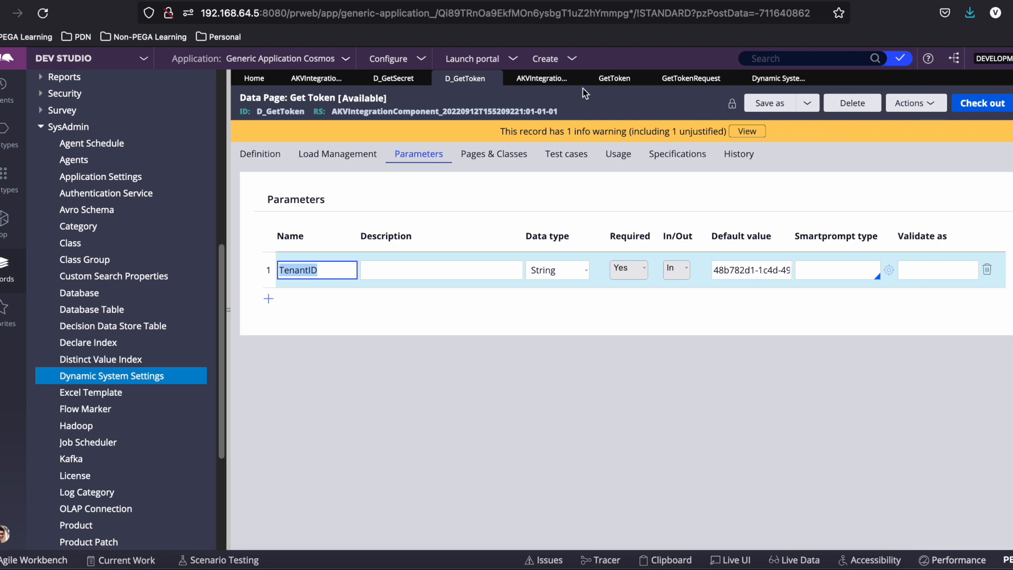
pyautogui.click(615, 79)
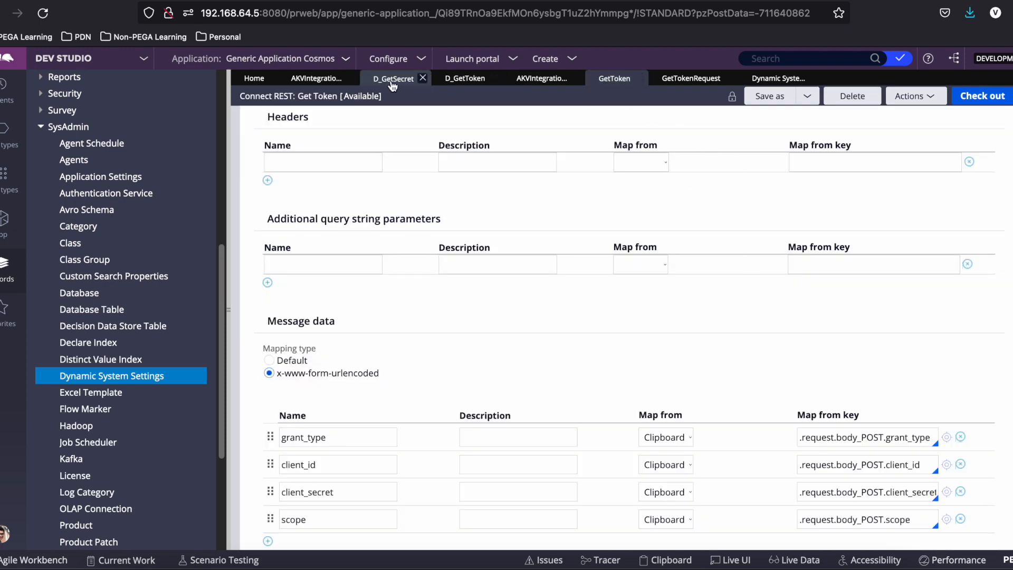
pyautogui.click(465, 79)
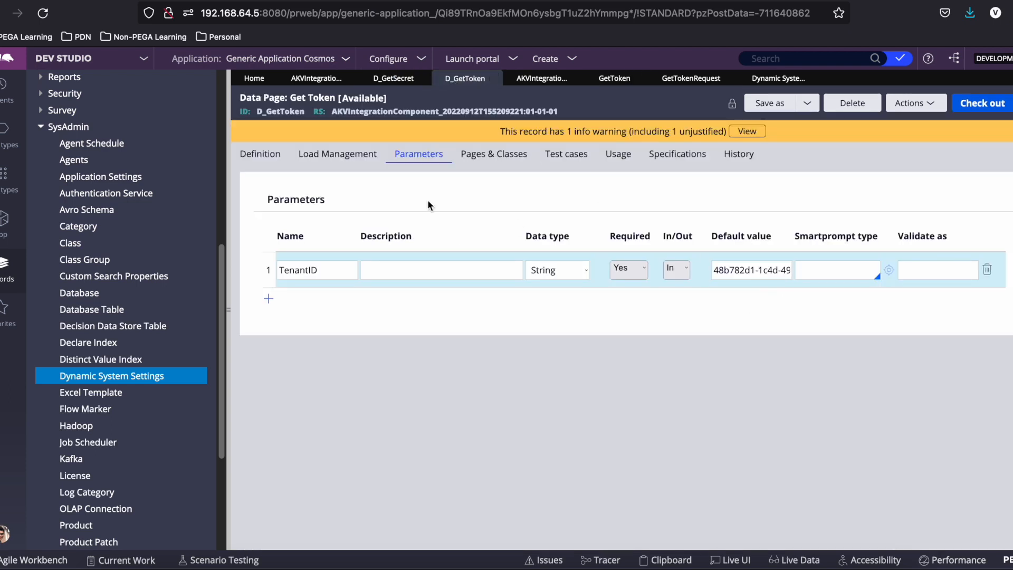
# Step: Open the GetTokenRequest data transform from D_GetToken's definition and examine how TenantID is set from its source under .request
pyautogui.click(260, 154)
pyautogui.scroll(-1, 712, 433)
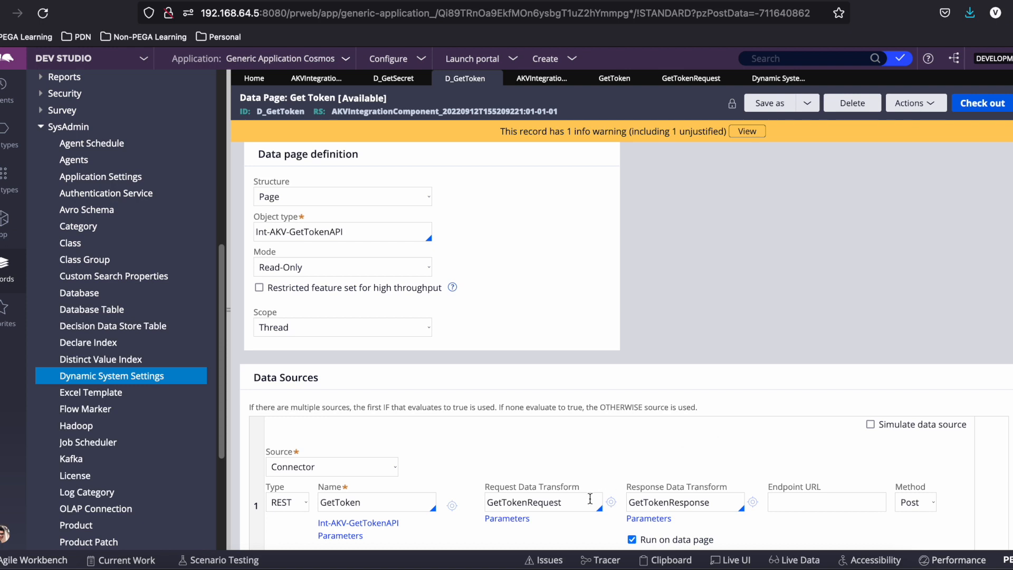
pyautogui.click(611, 504)
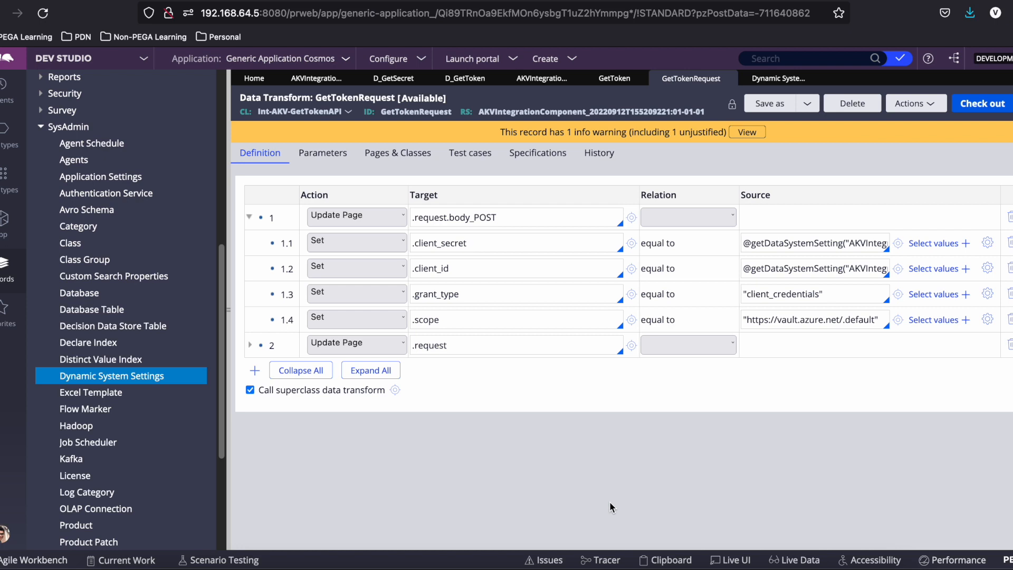
pyautogui.click(250, 345)
pyautogui.doubleClick(510, 369)
pyautogui.doubleClick(474, 376)
pyautogui.tripleClick(848, 376)
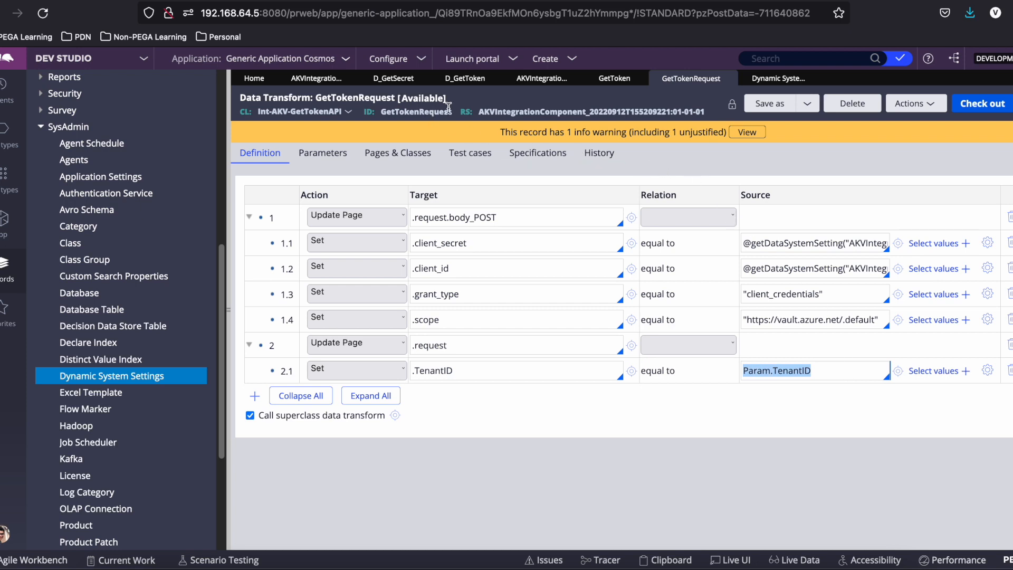
# Step: Return to D_GetToken and check whether the current parameter page is passed to the GetTokenRequest and GetTokenResponse data transforms
pyautogui.click(396, 83)
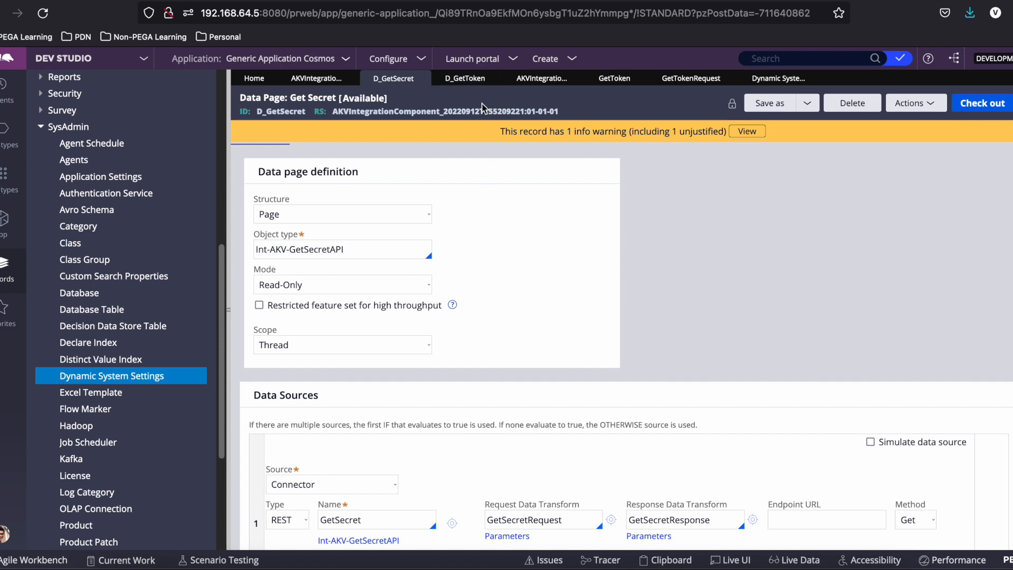
pyautogui.click(465, 78)
pyautogui.click(591, 505)
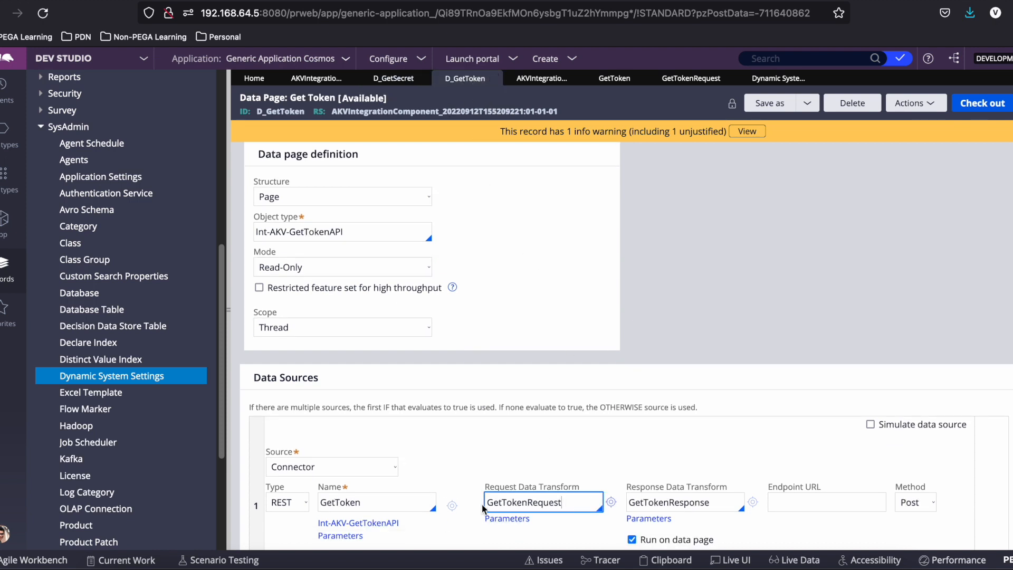
pyautogui.click(507, 519)
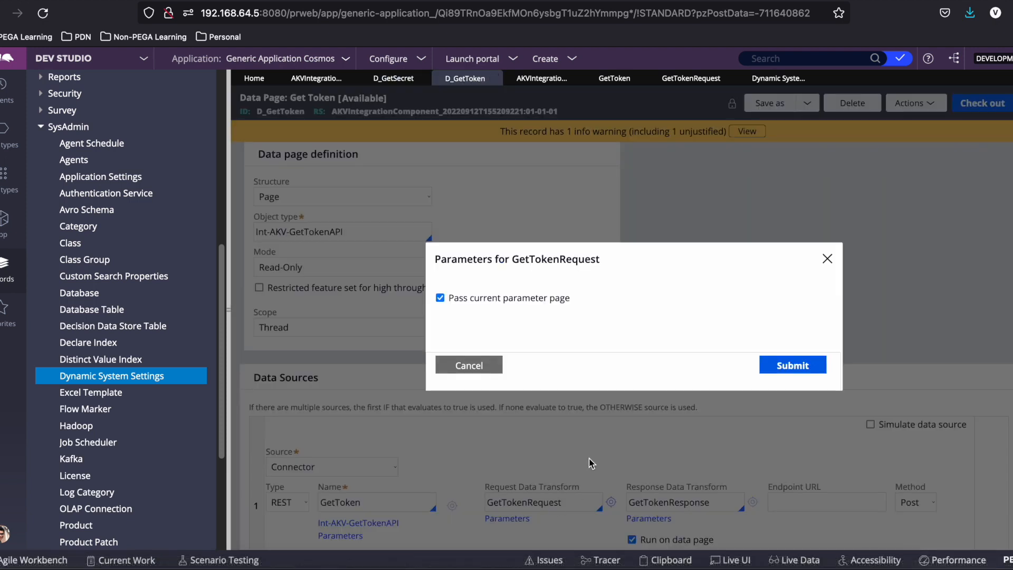
pyautogui.click(793, 365)
pyautogui.click(717, 502)
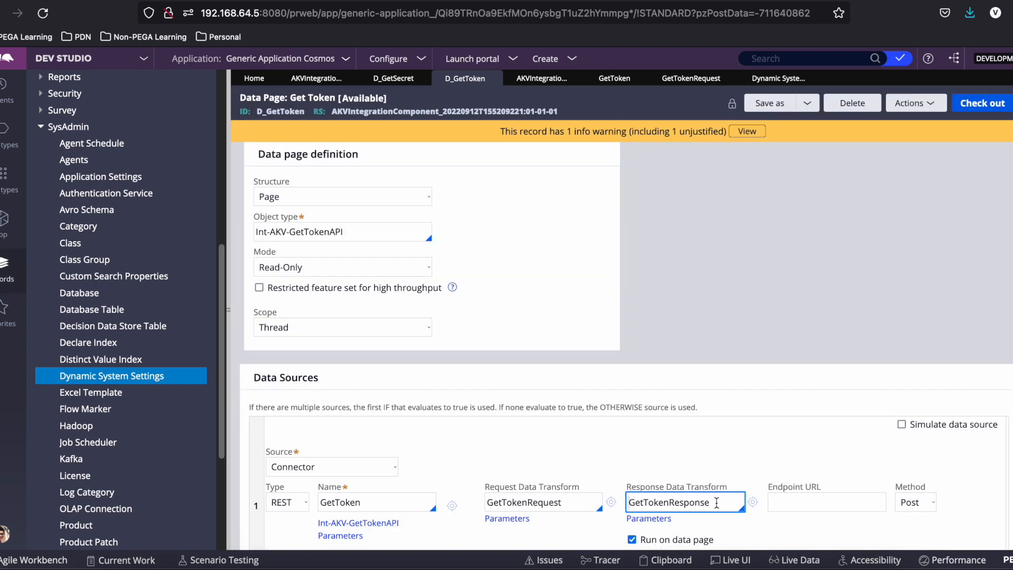
pyautogui.click(648, 518)
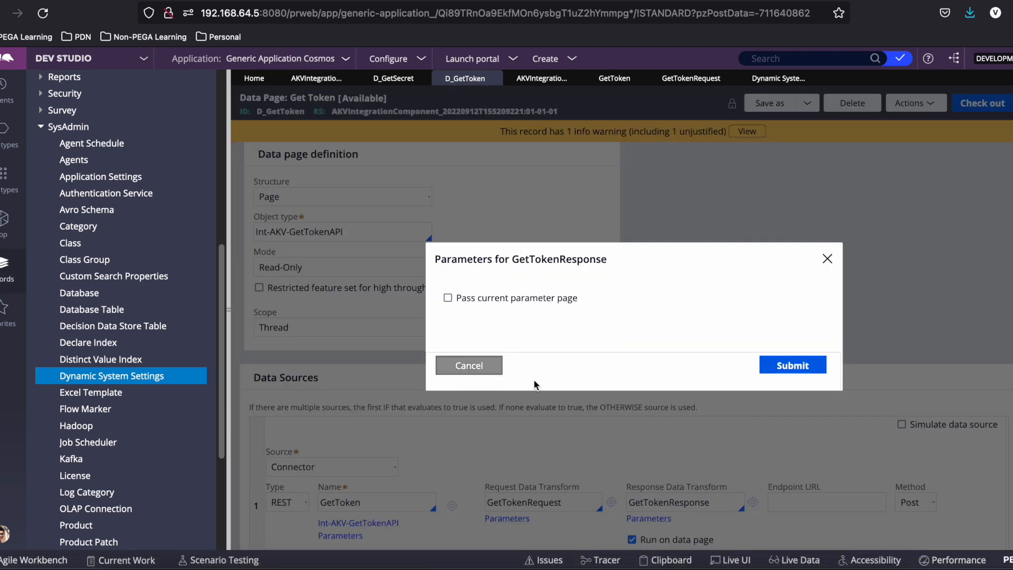
pyautogui.click(486, 375)
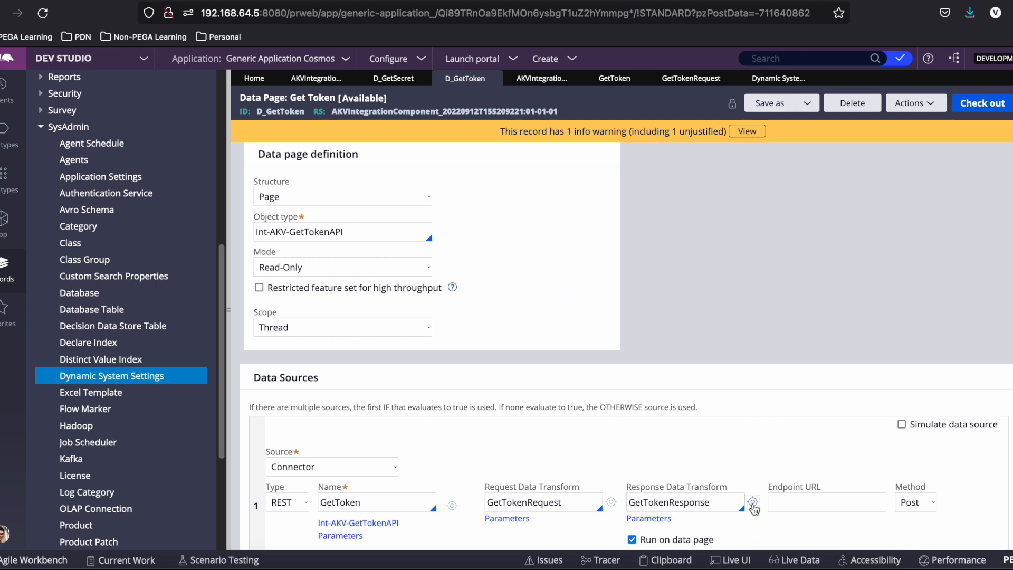
# Step: Open the GetTokenResponse data transform and examine the target and source of its access_token mapping
pyautogui.click(753, 504)
pyautogui.click(482, 272)
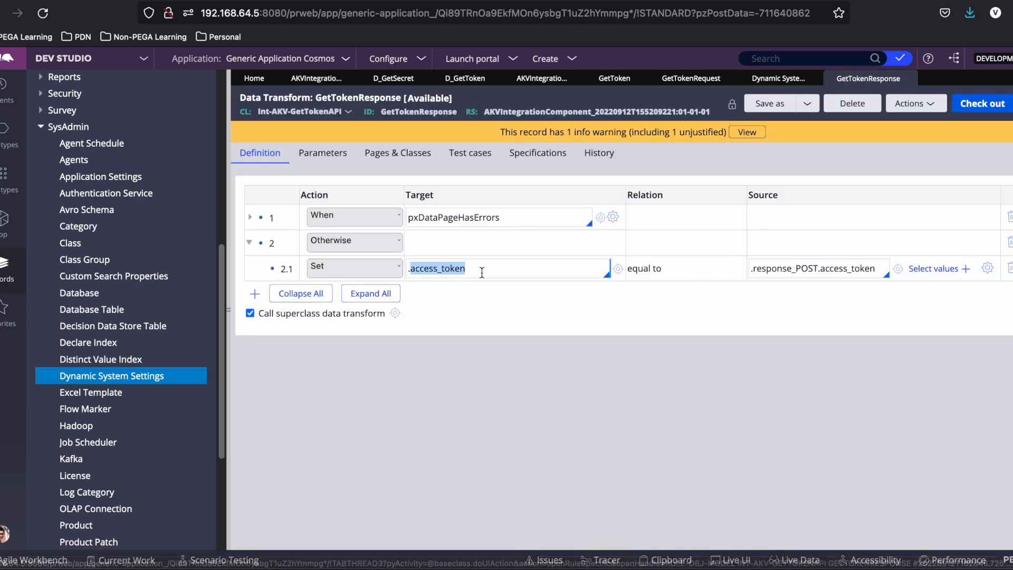
pyautogui.click(761, 268)
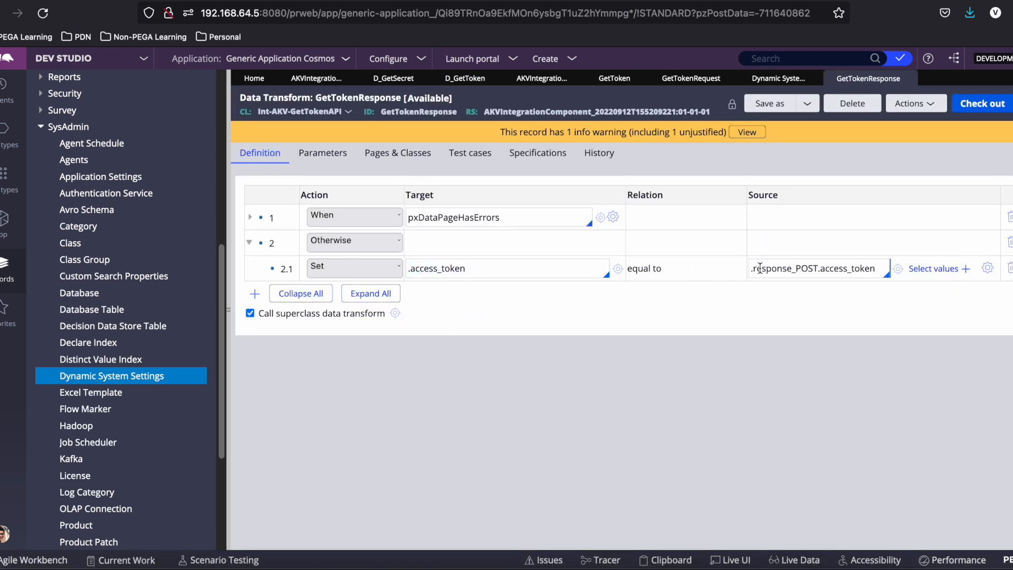
pyautogui.moveTo(761, 268); pyautogui.dragTo(918, 270)
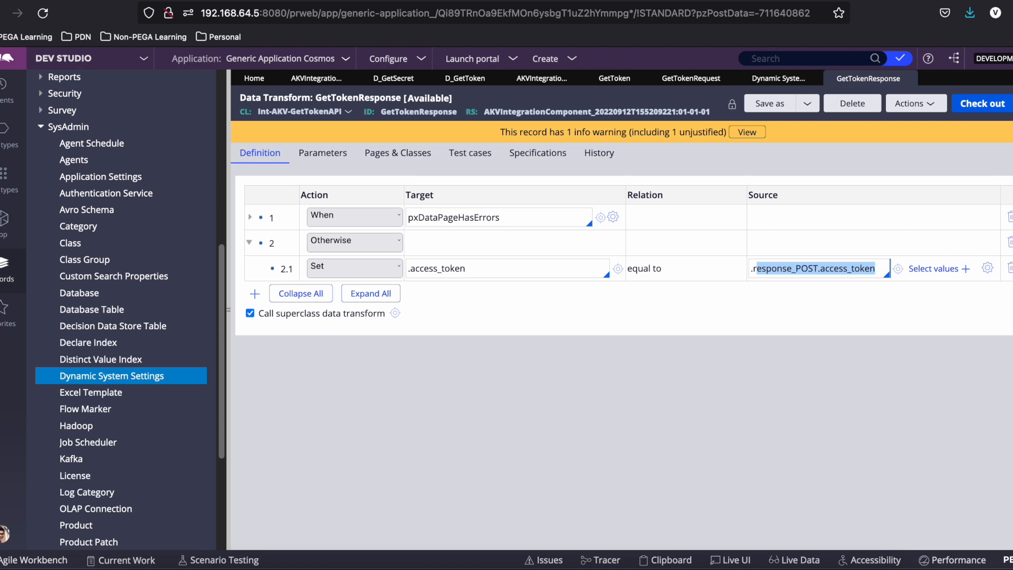
# Step: Close GetTokenResponse, run the D_GetToken data page with all its instances flushed before execution, and close the run window
pyautogui.click(910, 79)
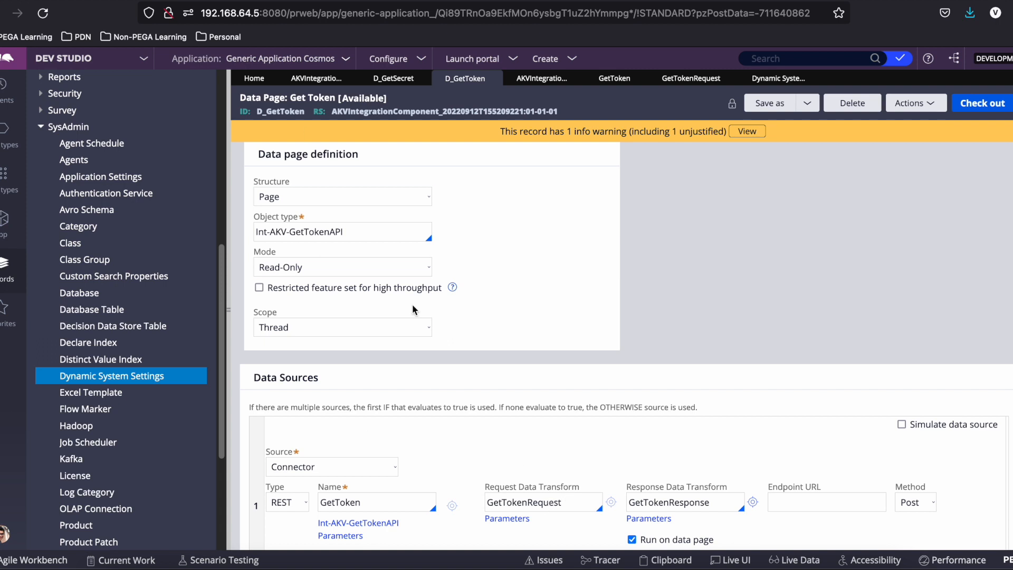
pyautogui.click(911, 103)
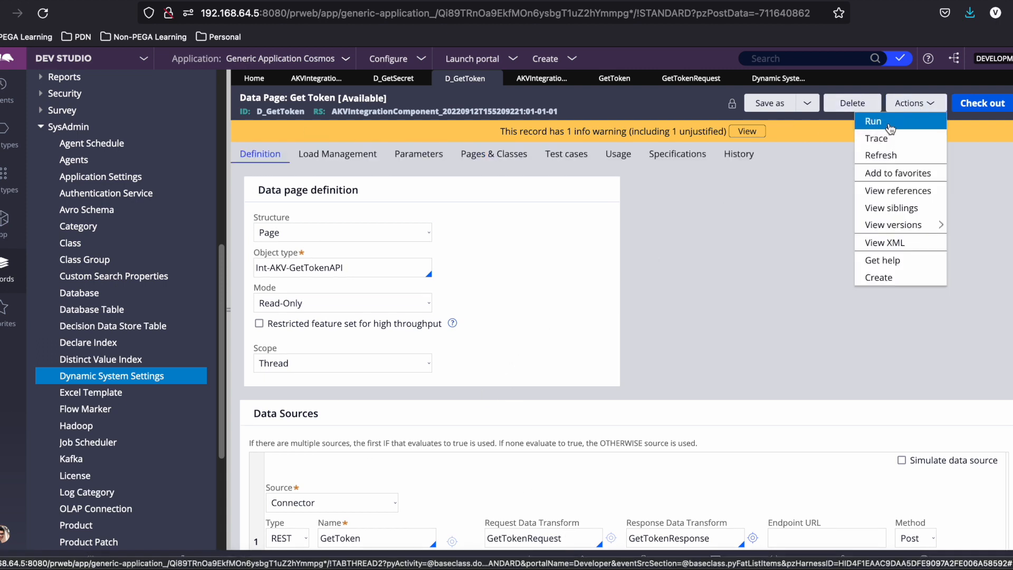
pyautogui.click(891, 128)
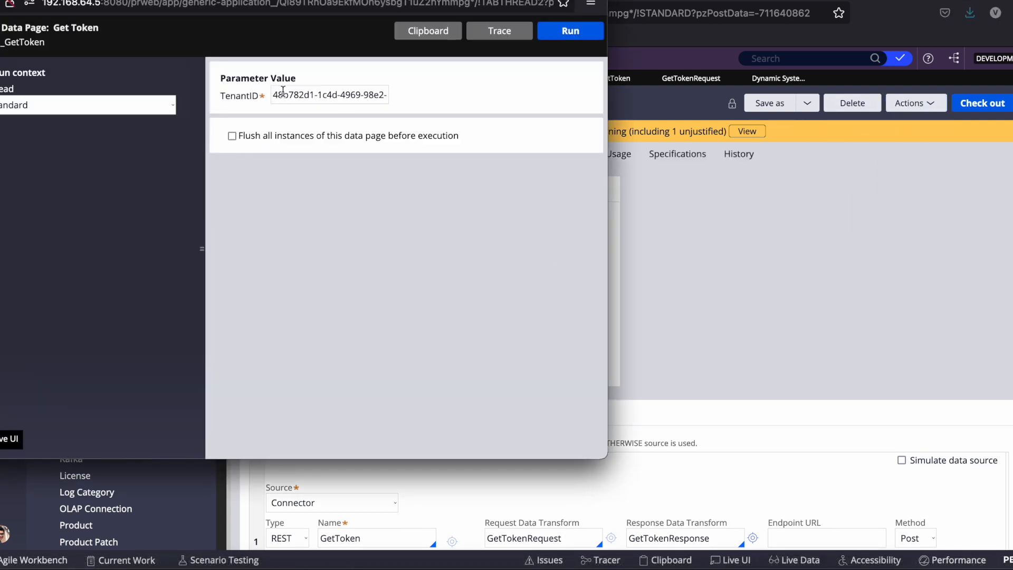
pyautogui.moveTo(283, 91); pyautogui.dragTo(470, 108)
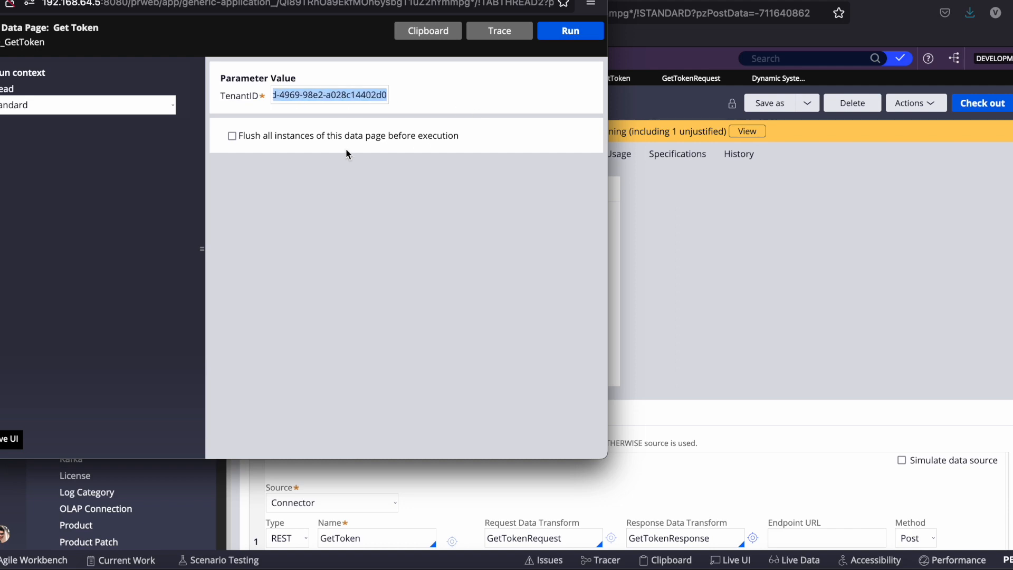
pyautogui.click(232, 135)
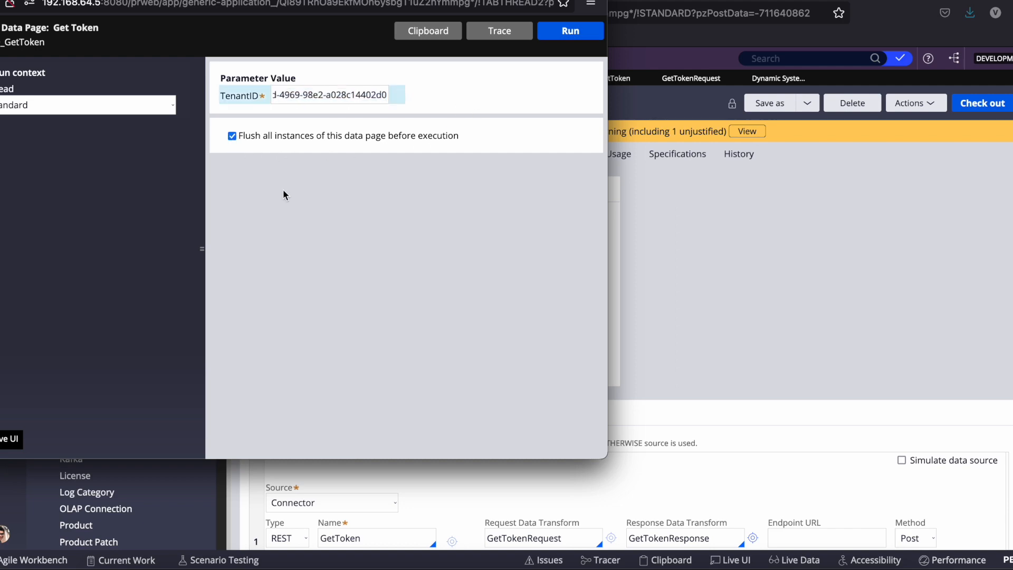
pyautogui.click(561, 33)
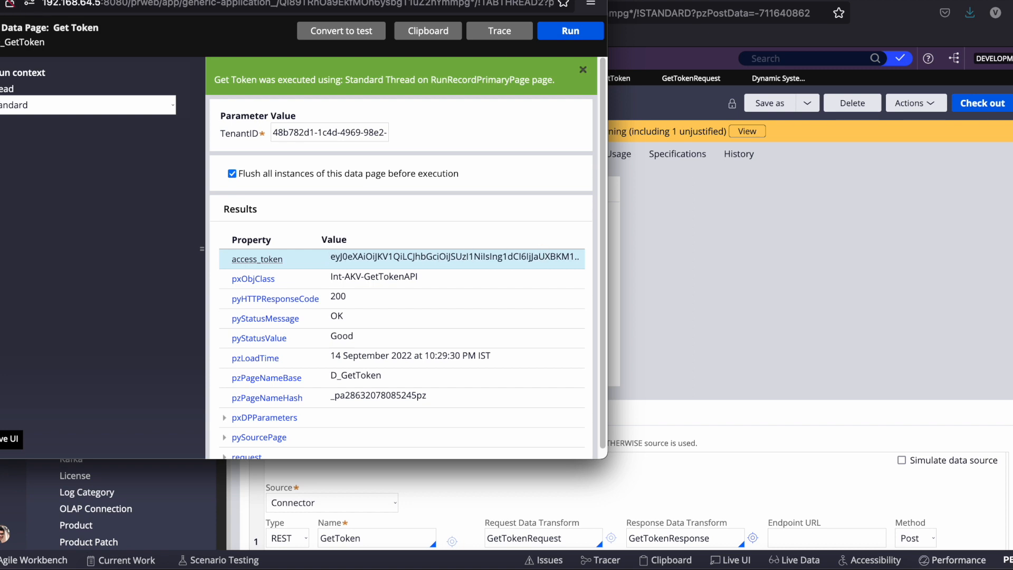
pyautogui.click(1, 1)
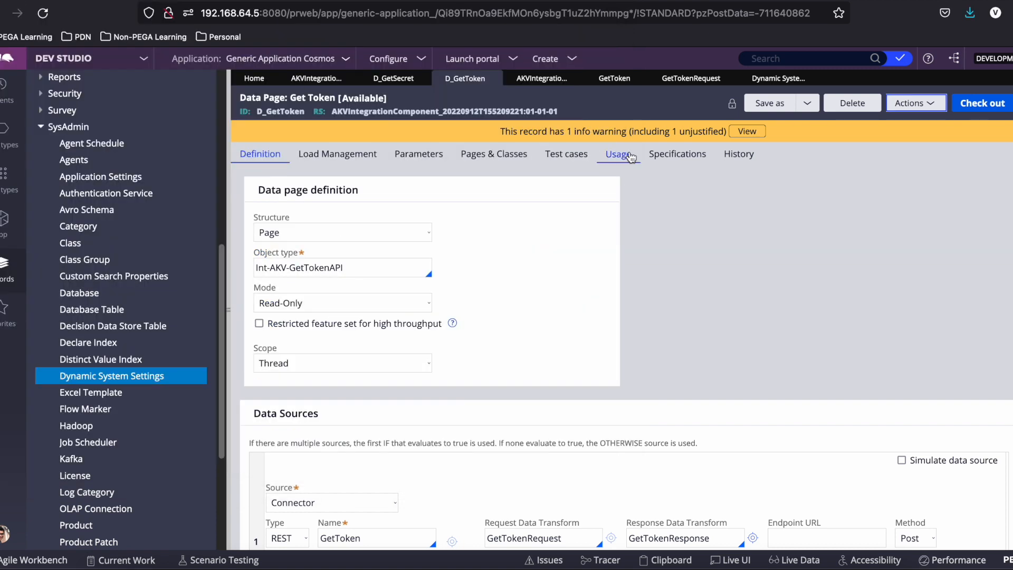
# Step: Open the GetSecret connector from D_GetSecret and examine its resource path and the SecretName and VaultID mappings
pyautogui.click(391, 81)
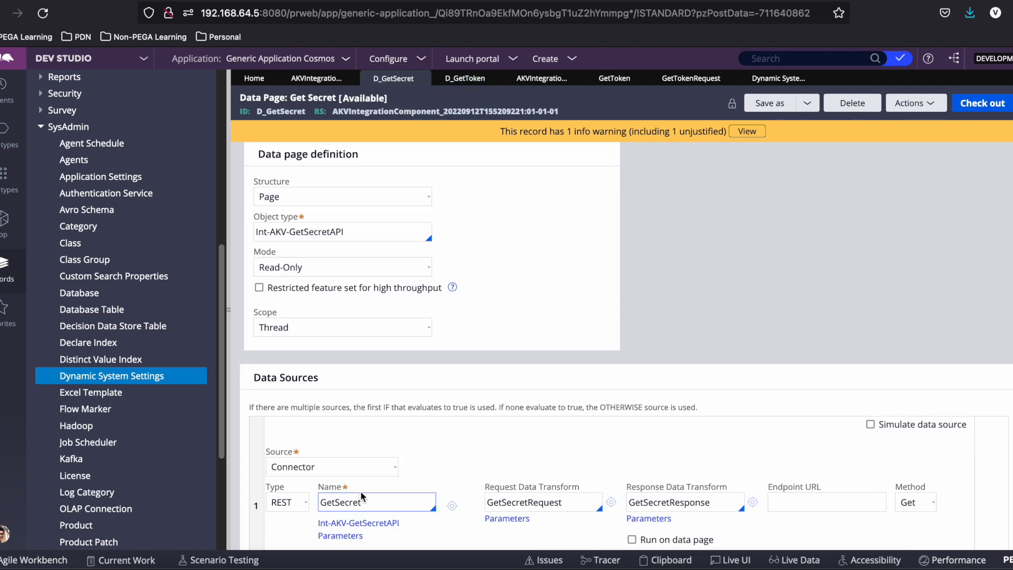
pyautogui.doubleClick(362, 502)
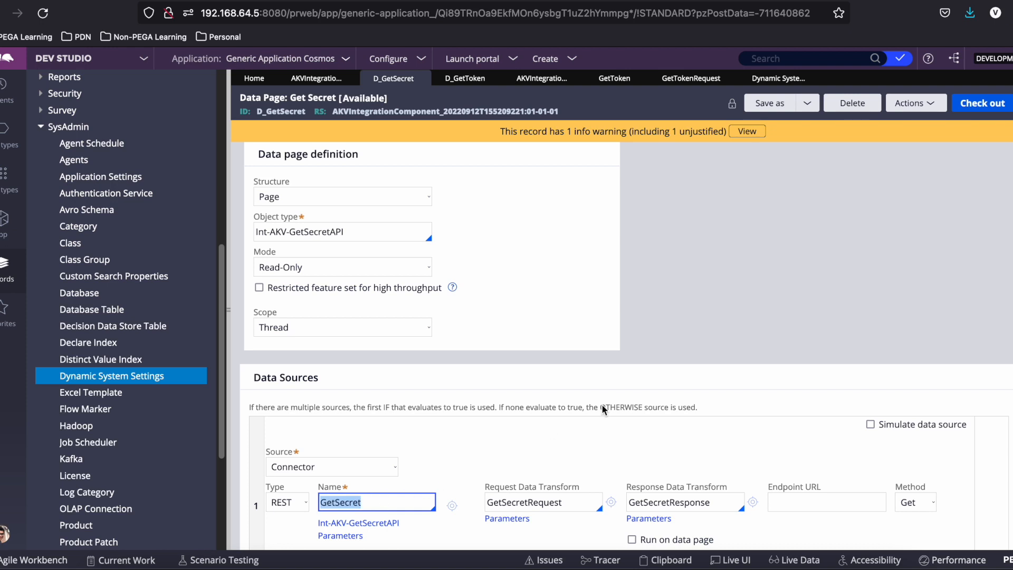
pyautogui.scroll(-1, 602, 406)
pyautogui.click(452, 468)
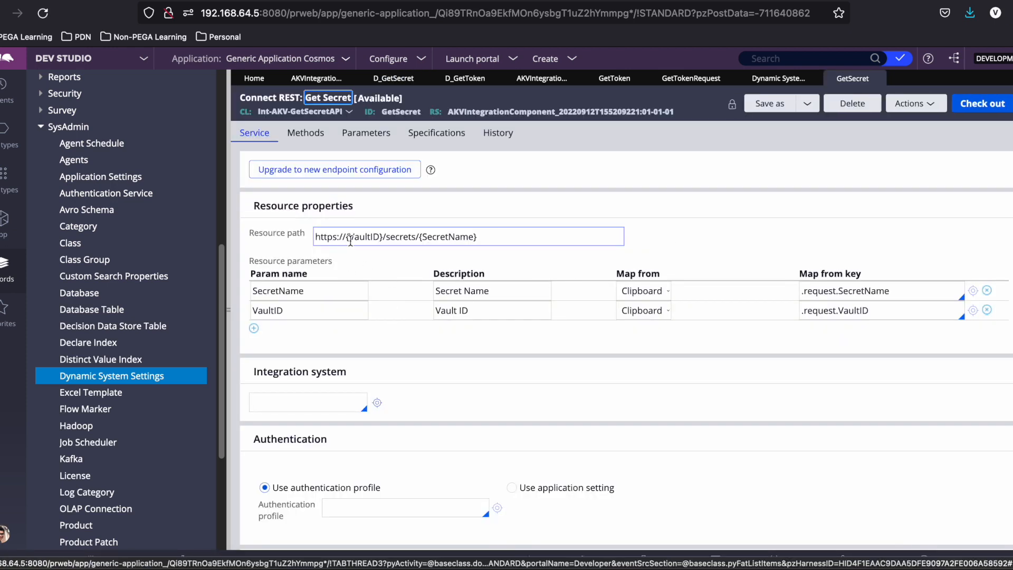
pyautogui.moveTo(349, 237); pyautogui.dragTo(487, 237)
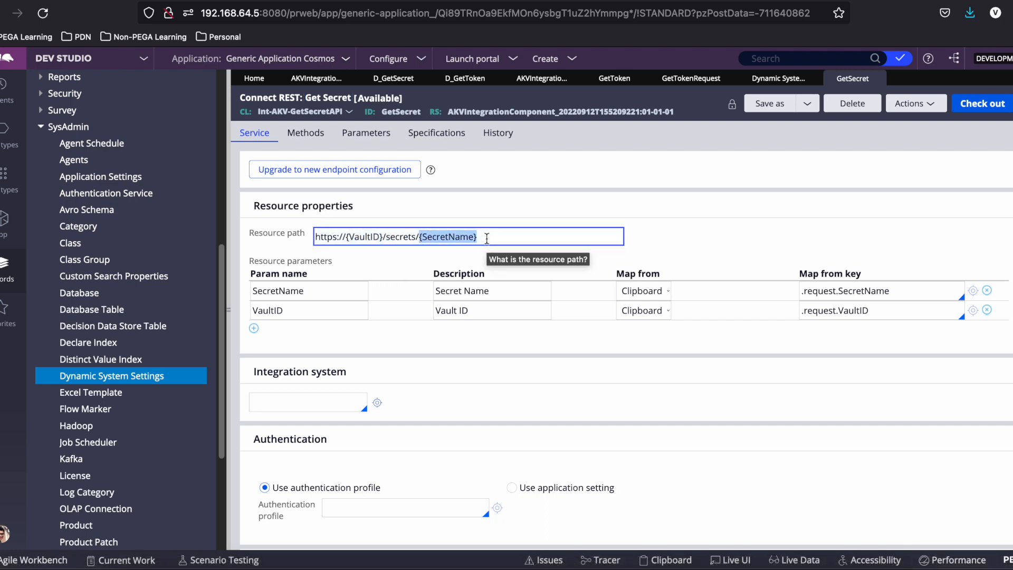
pyautogui.click(912, 297)
pyautogui.click(888, 311)
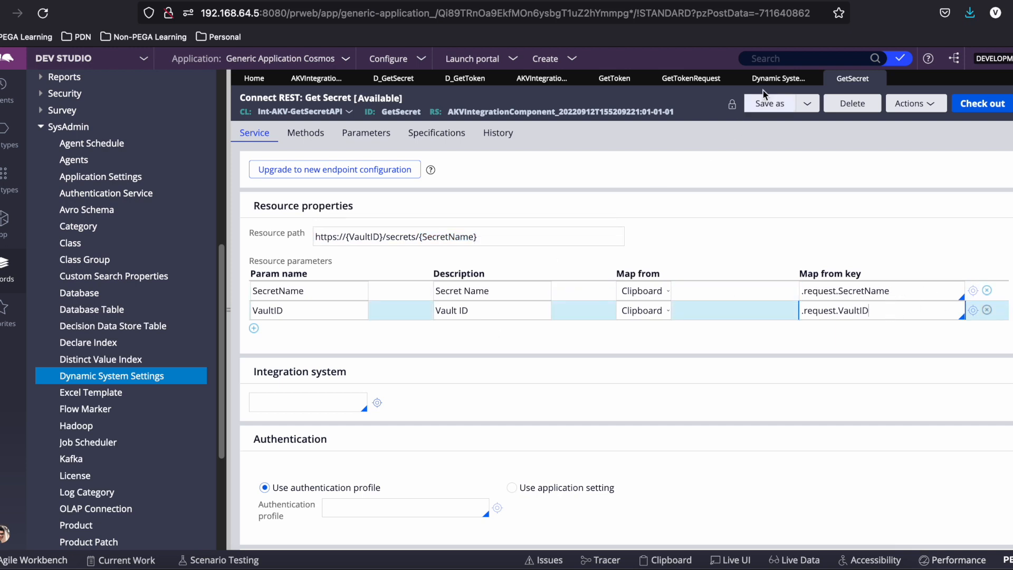
# Step: View the APIVersion and SecretName parameters of the D_GetSecret data page and return to its definition
pyautogui.click(381, 81)
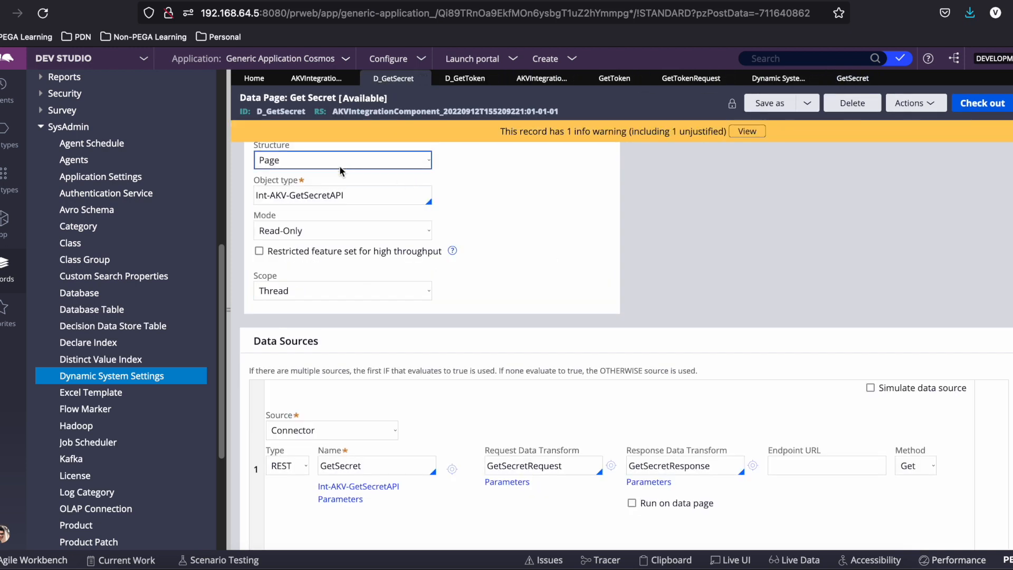
pyautogui.scroll(2, 340, 171)
pyautogui.click(420, 153)
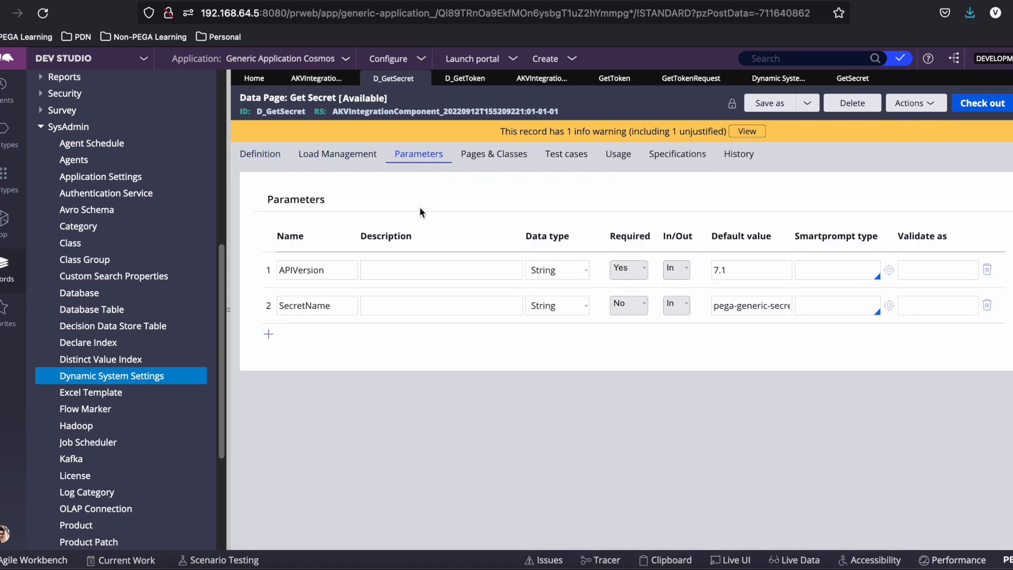
pyautogui.doubleClick(325, 271)
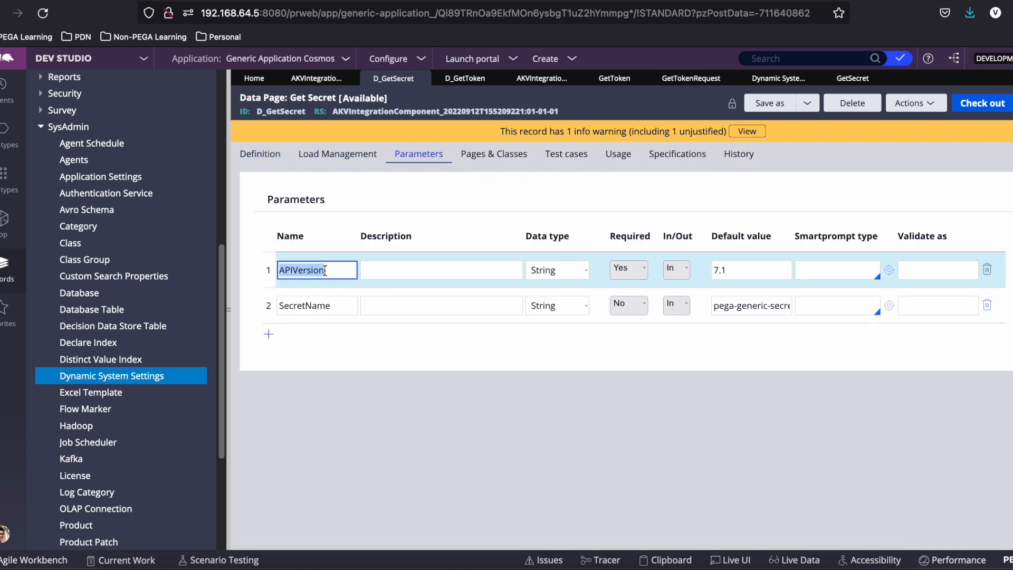
pyautogui.doubleClick(329, 302)
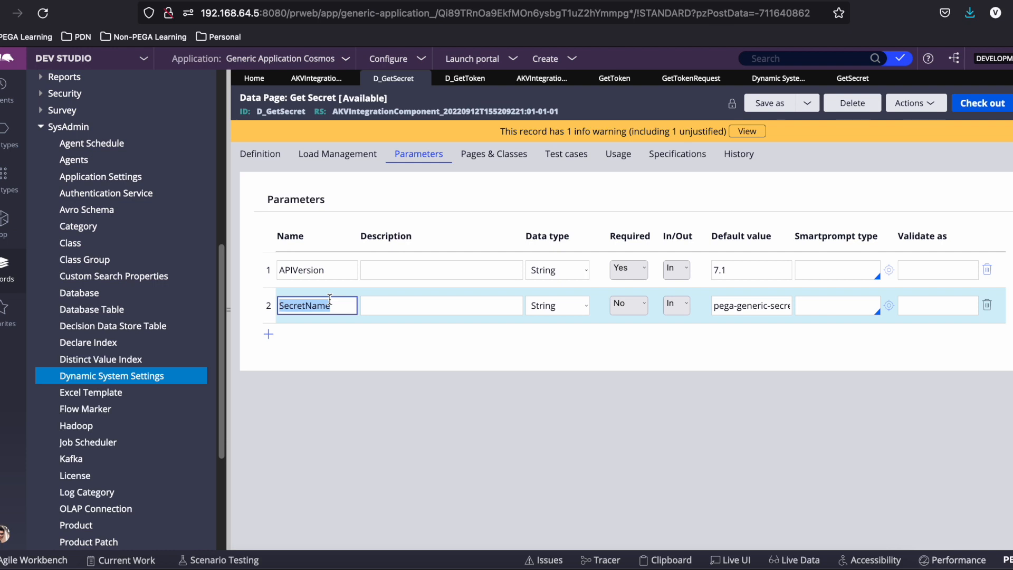
pyautogui.click(261, 153)
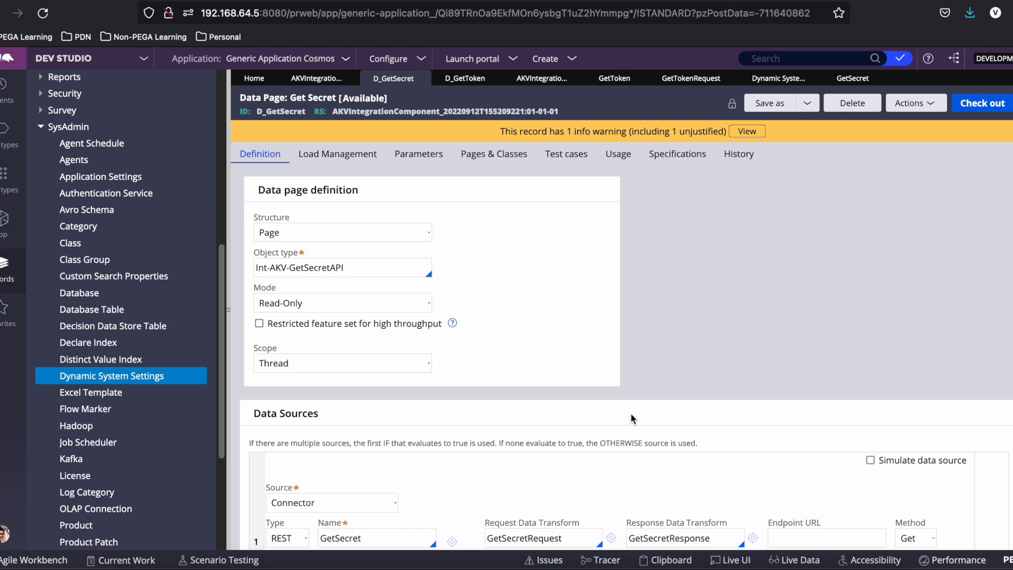
# Step: Check the AzureVaultID dynamic system setting and relate it to the GetSecret connector's SecretName and VaultID resource parameters
pyautogui.click(779, 78)
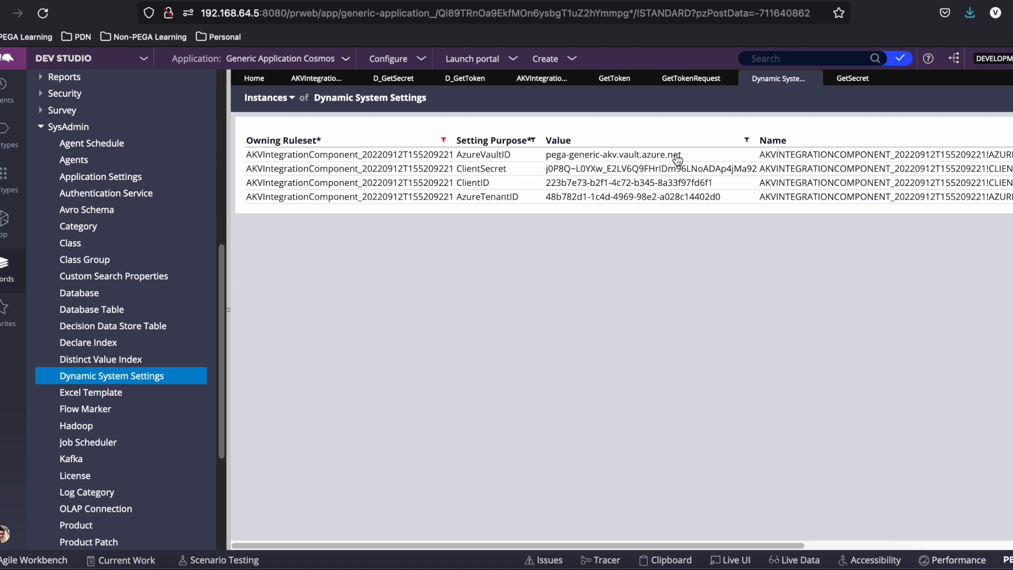
pyautogui.click(851, 79)
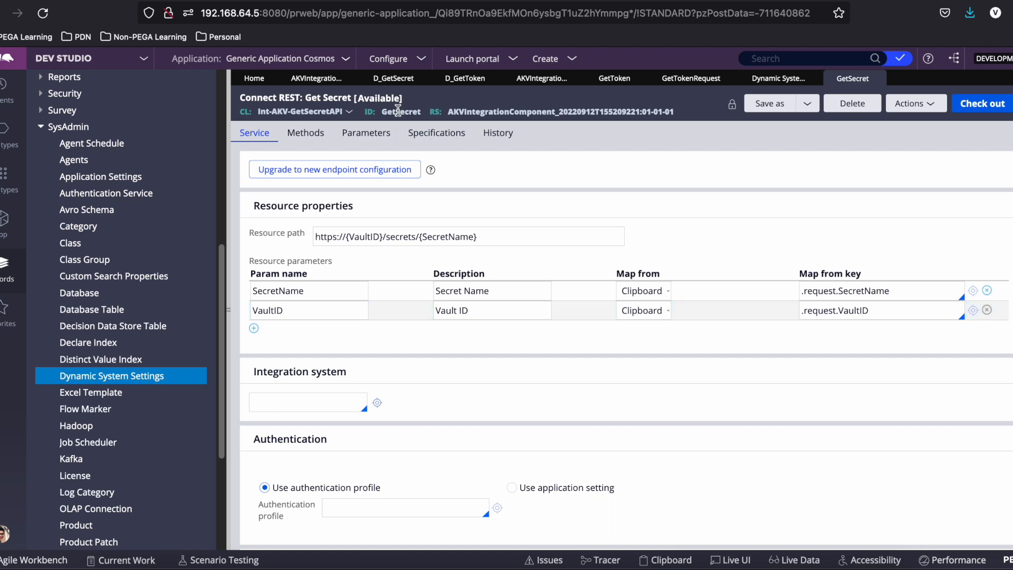
pyautogui.doubleClick(290, 292)
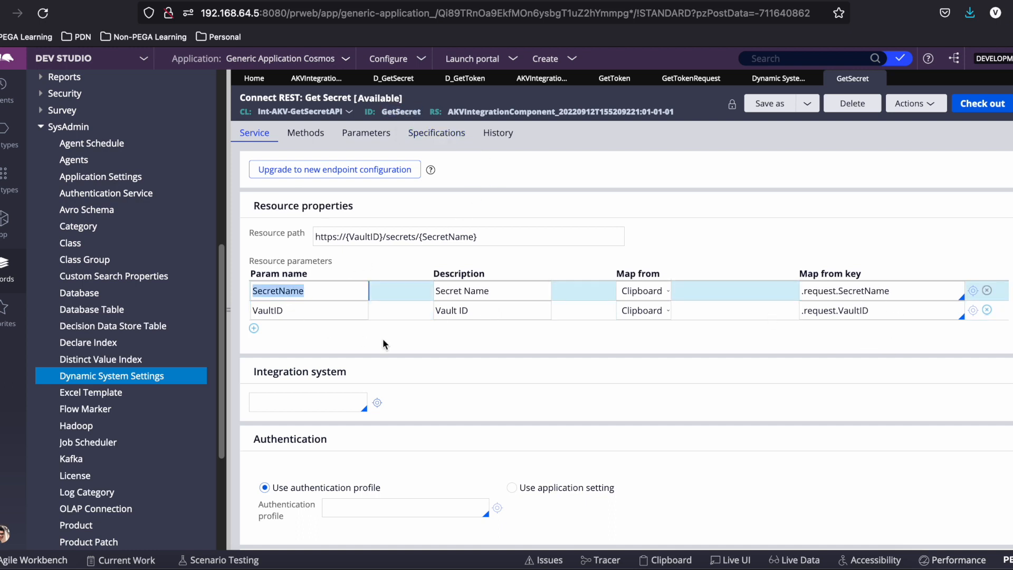
pyautogui.click(294, 320)
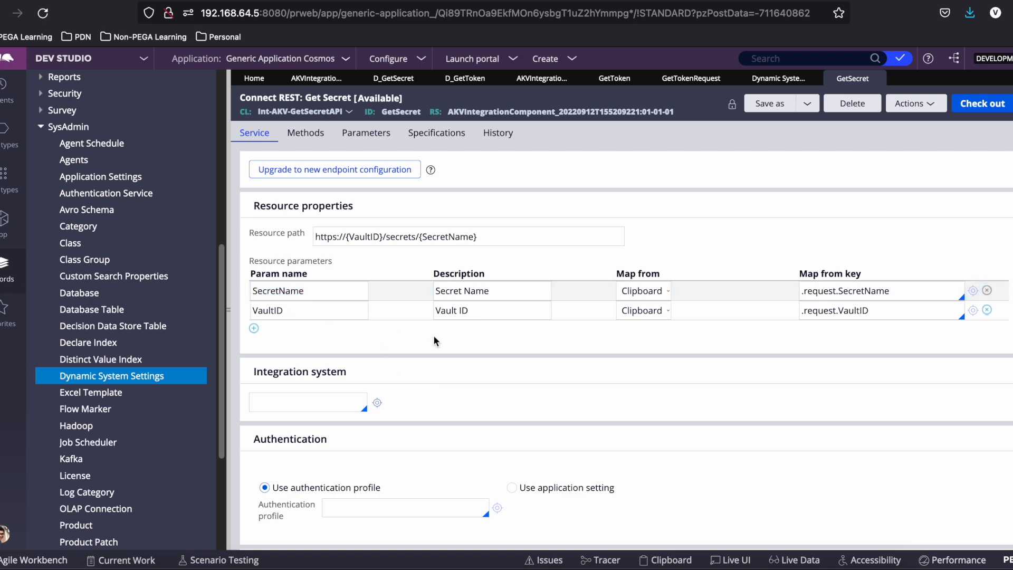
# Step: Examine the GetSecret connector's GET request mappings for the Authorization header and the api-version query string parameter
pyautogui.click(306, 132)
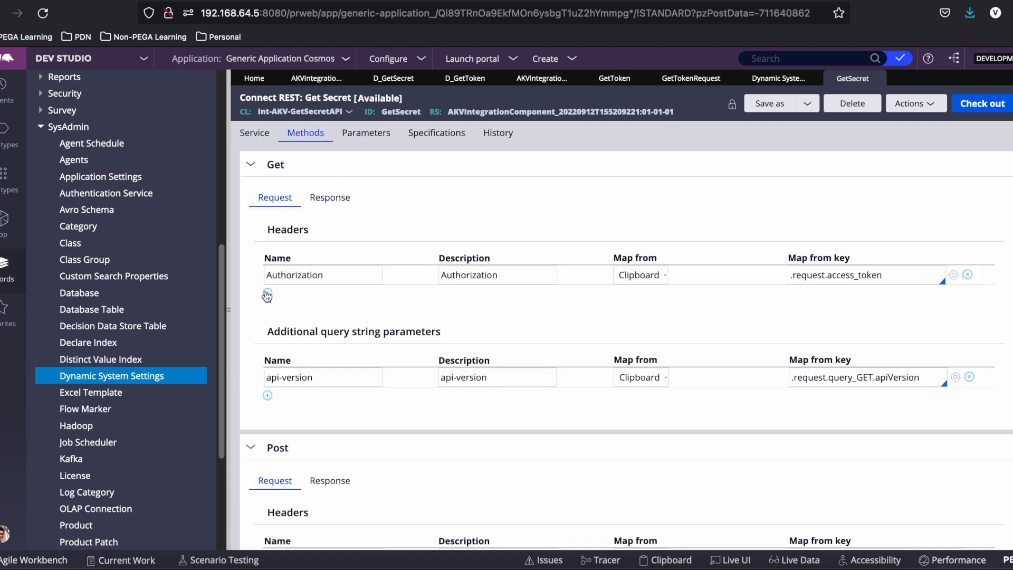
pyautogui.doubleClick(330, 283)
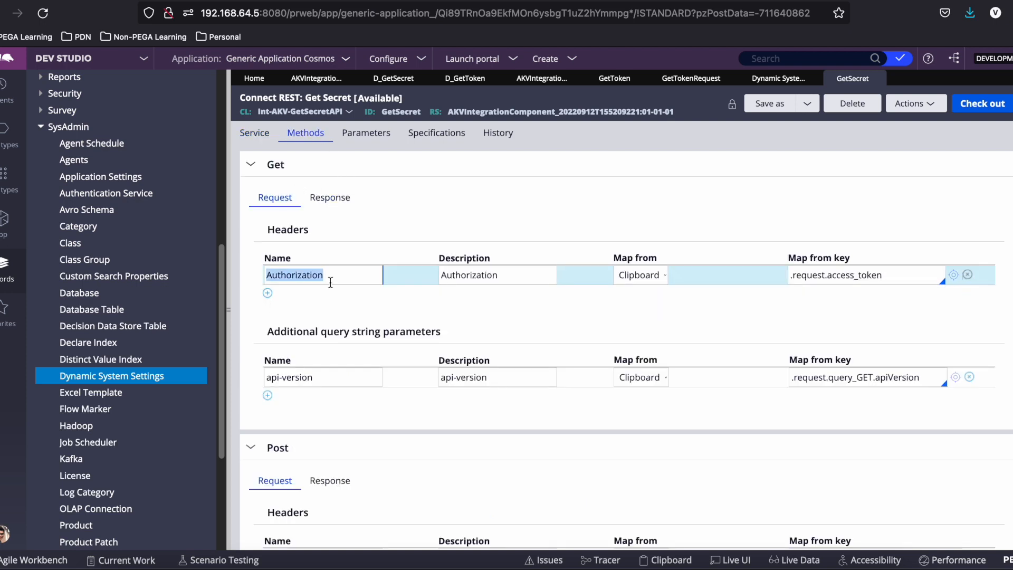
pyautogui.tripleClick(846, 279)
pyautogui.tripleClick(350, 378)
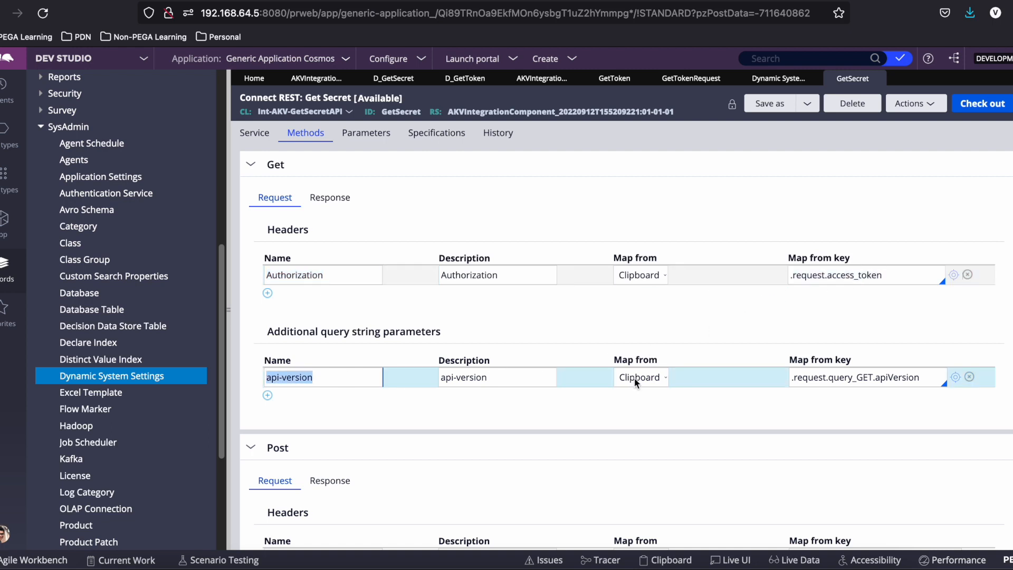
pyautogui.tripleClick(866, 378)
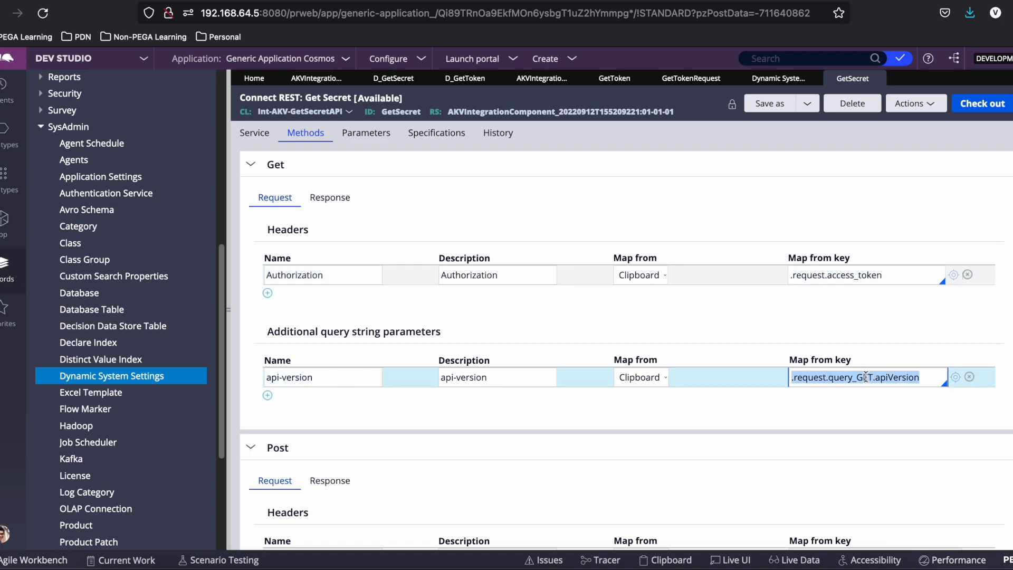
# Step: Open the GetSecretRequest data transform from D_GetSecret and examine how Param.TenantID and .VaultID are set from data system settings
pyautogui.click(392, 85)
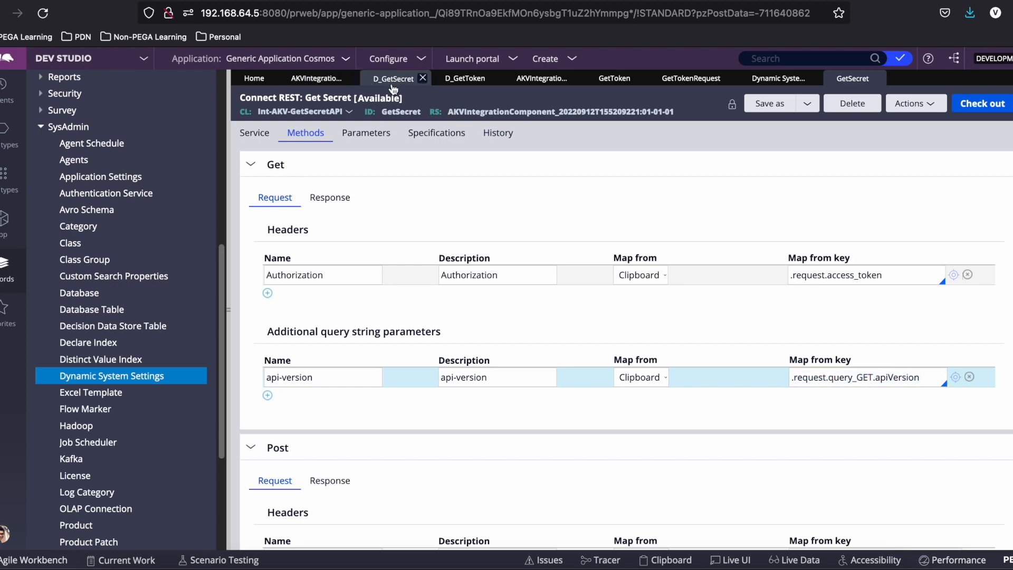
pyautogui.scroll(-1, 566, 491)
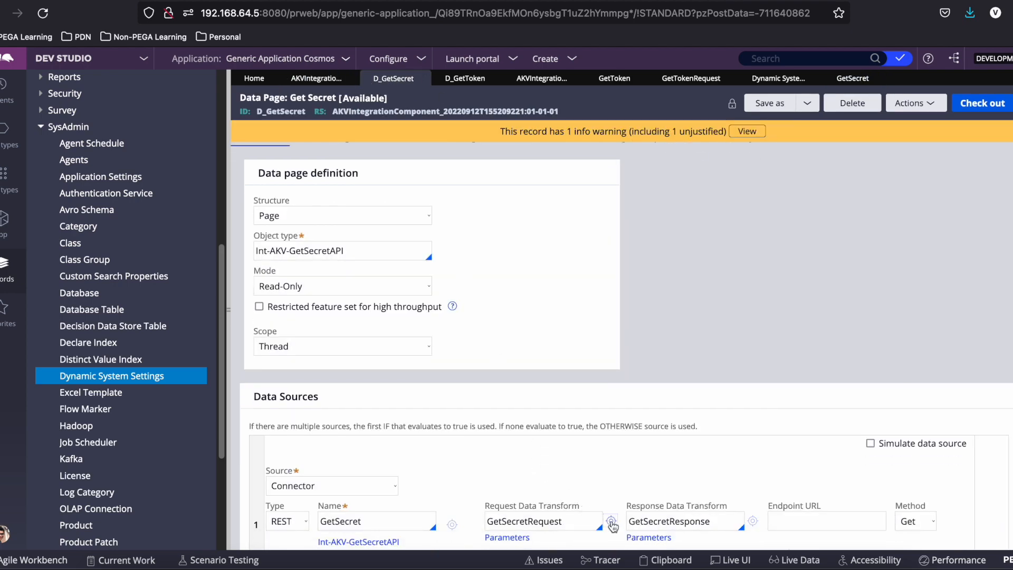
pyautogui.click(611, 521)
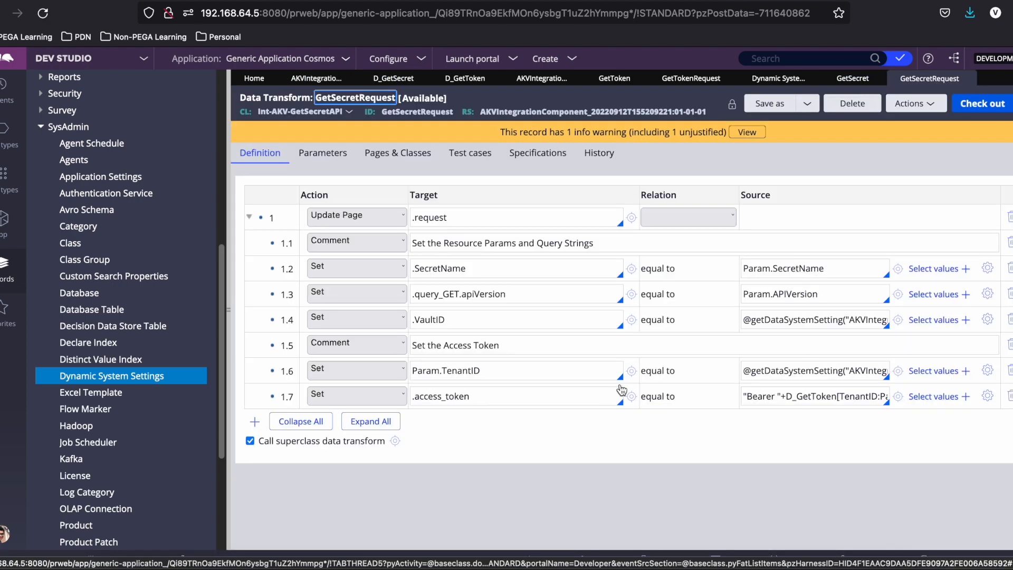
pyautogui.click(788, 366)
pyautogui.tripleClick(534, 374)
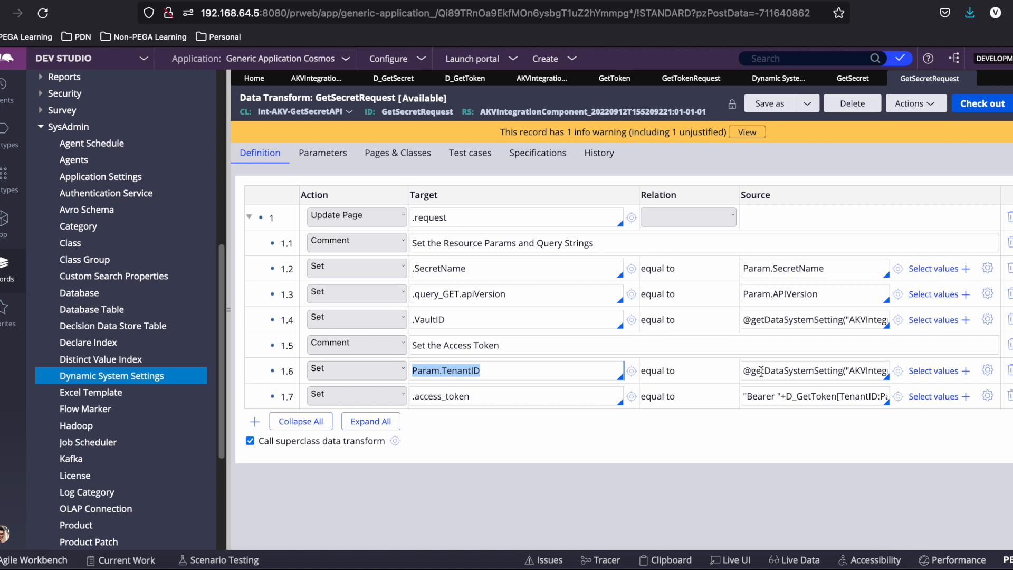
pyautogui.tripleClick(459, 319)
pyautogui.tripleClick(764, 321)
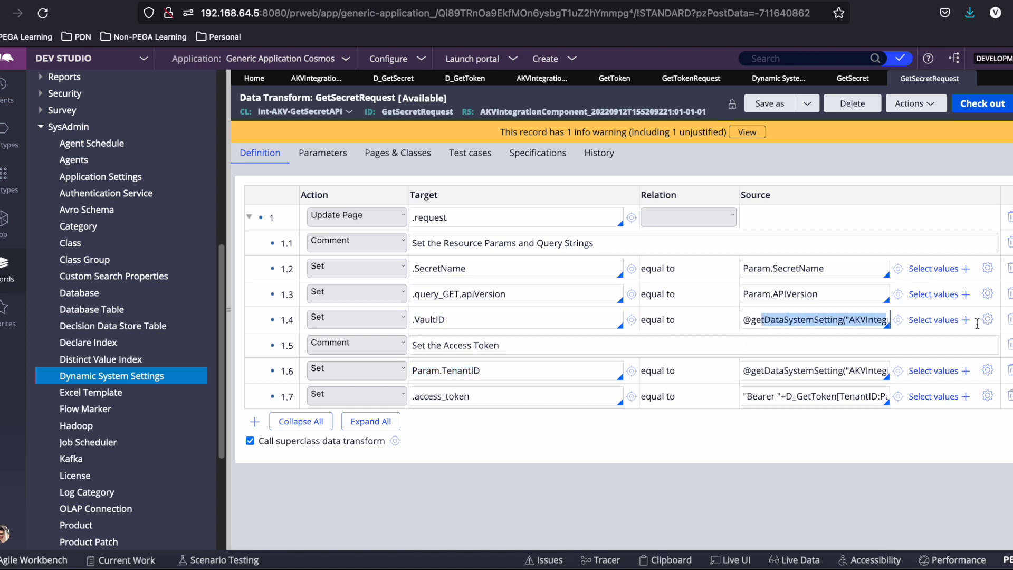
# Step: Inspect the source expression for .access_token in GetSecretRequest, close it unchanged and return to the GetSecret connector
pyautogui.tripleClick(477, 401)
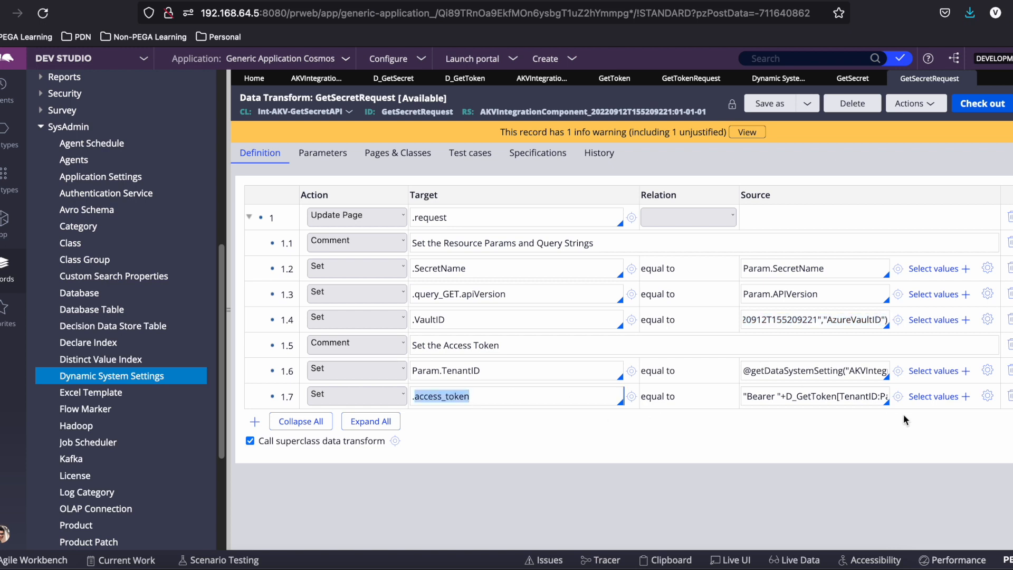
pyautogui.click(988, 396)
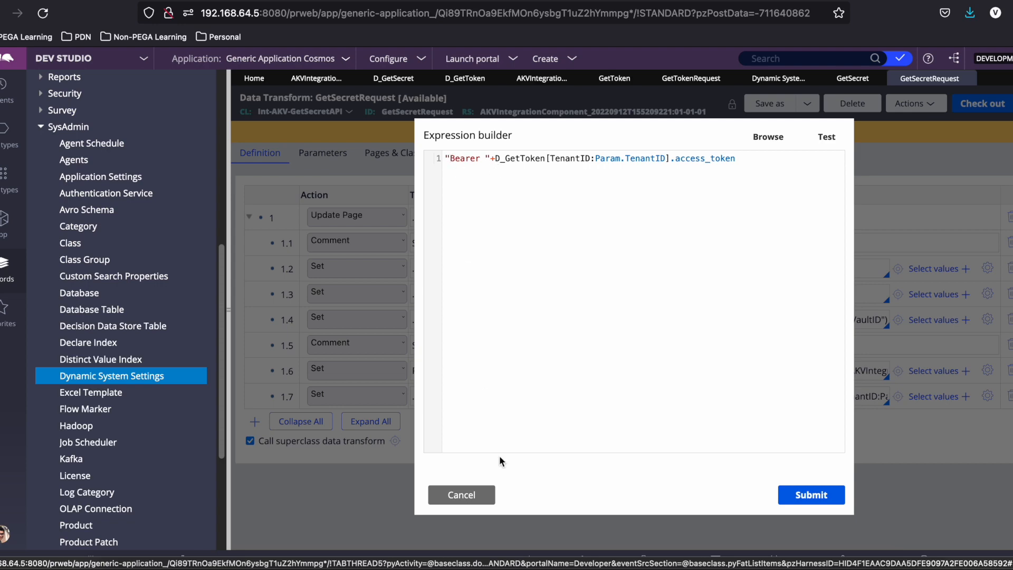
pyautogui.click(462, 492)
pyautogui.click(842, 88)
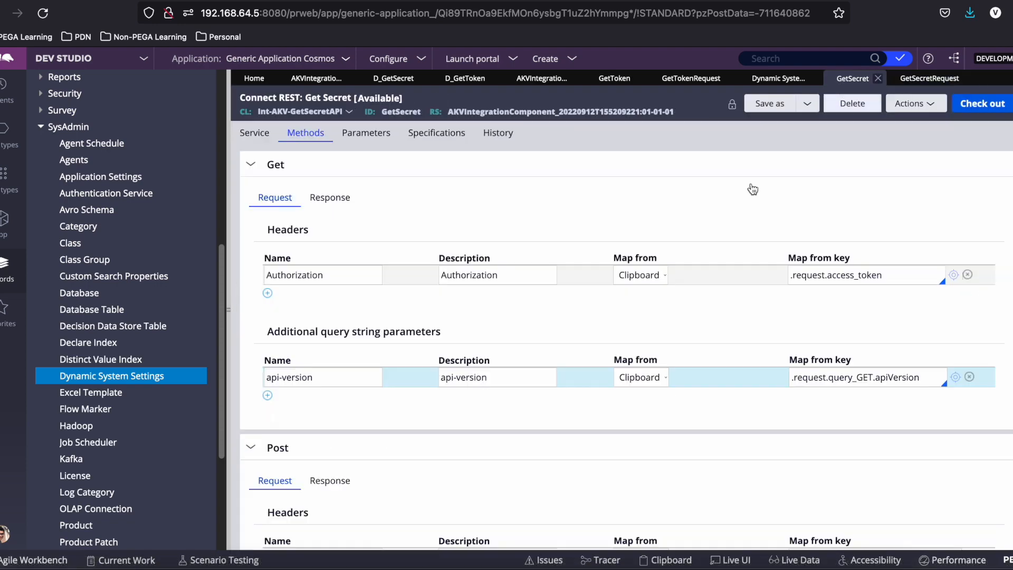
# Step: Switch to Postman and view the authorization settings of the Get Token and Get Secret Value requests
pyautogui.click(518, 561)
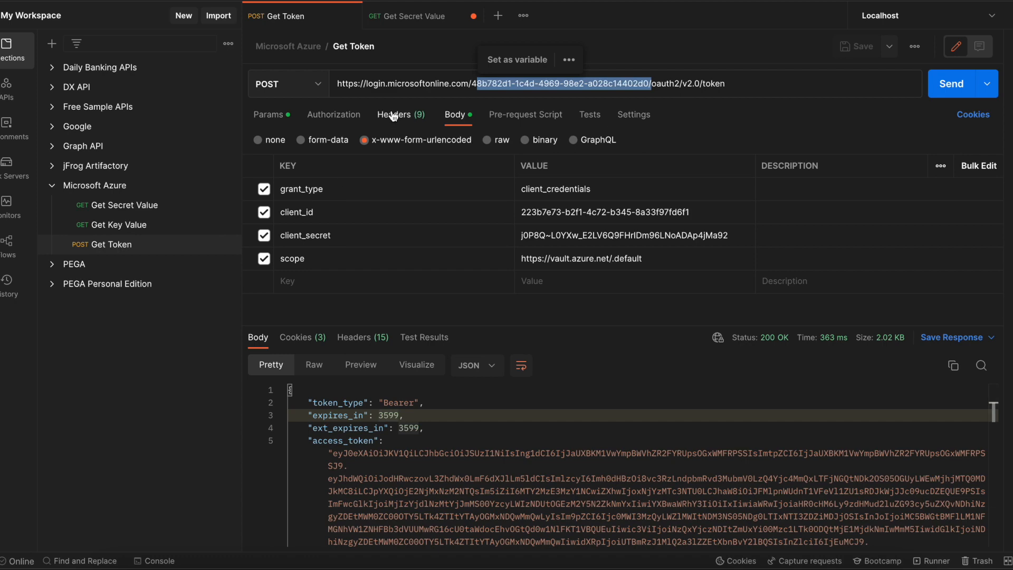
pyautogui.click(340, 115)
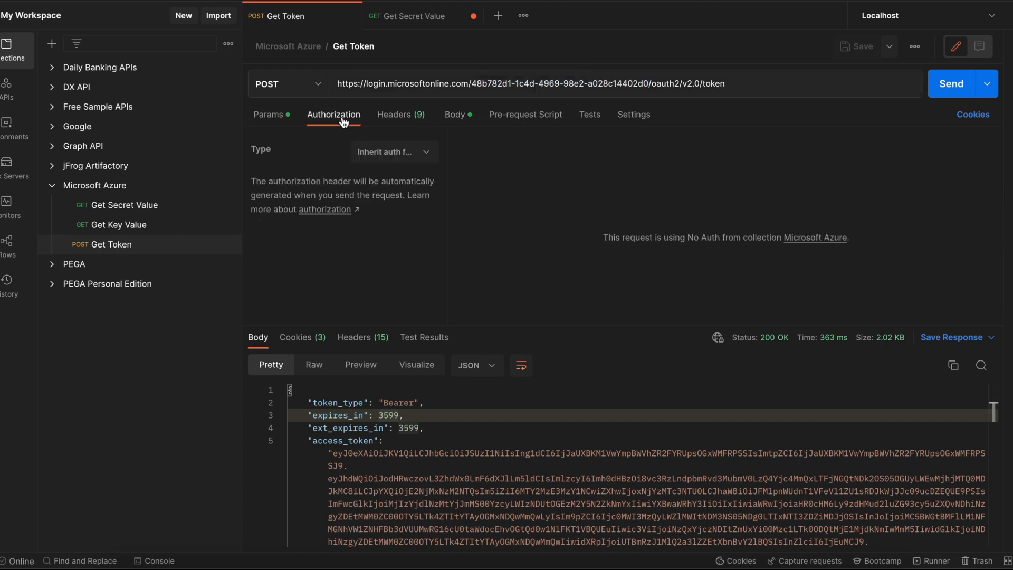
pyautogui.click(127, 206)
pyautogui.click(129, 249)
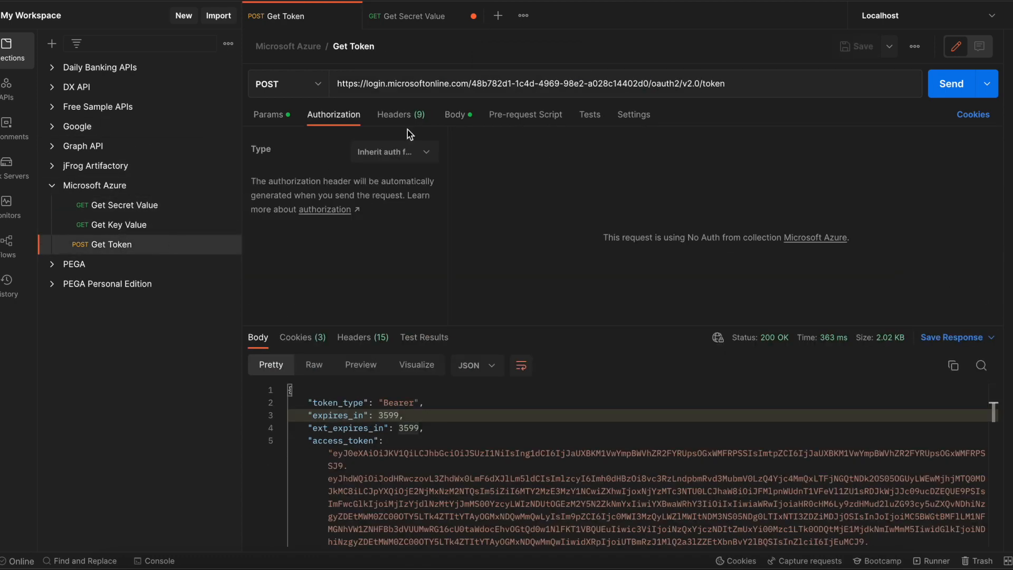
pyautogui.click(161, 206)
pyautogui.click(353, 116)
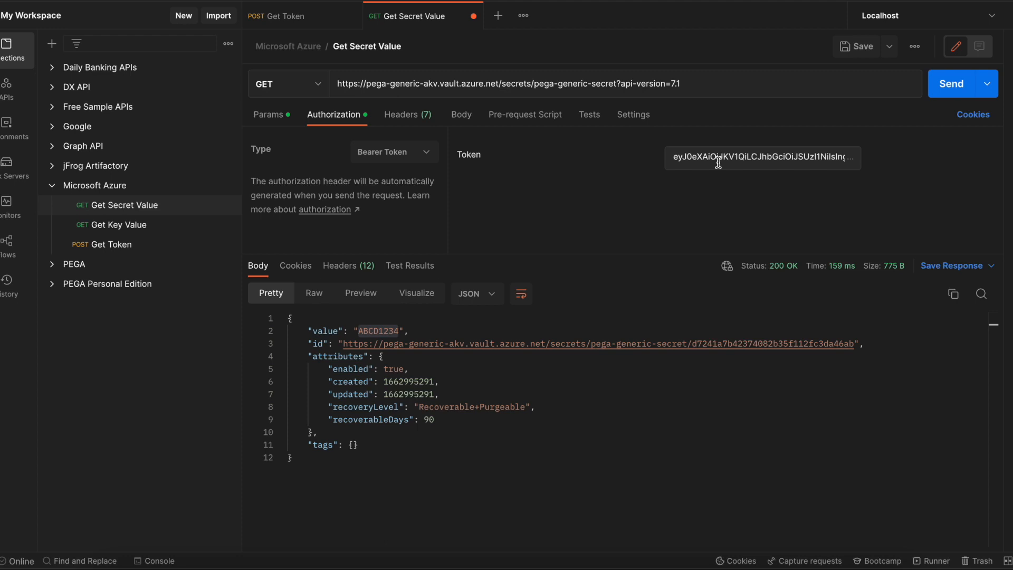
# Step: Examine the request headers and the response headers of Get Secret Value, enlarging the request area
pyautogui.click(411, 119)
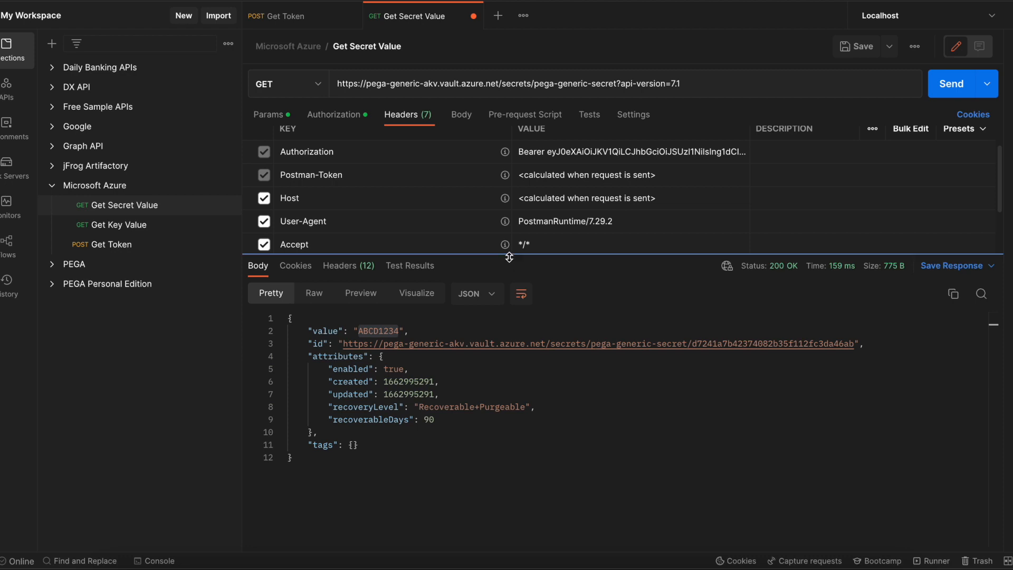
pyautogui.moveTo(509, 255); pyautogui.dragTo(517, 337)
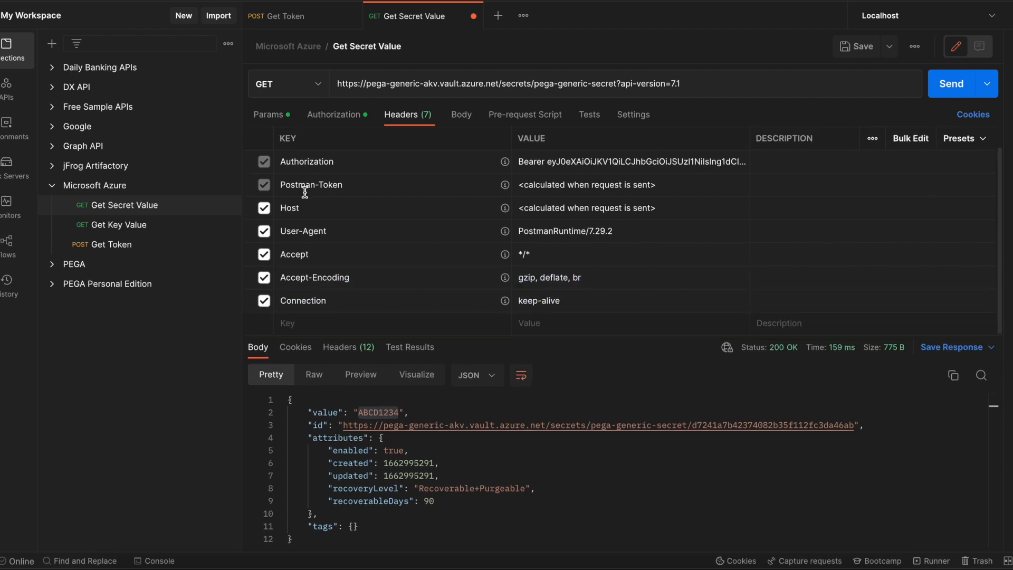
pyautogui.click(344, 356)
pyautogui.scroll(3, 606, 491)
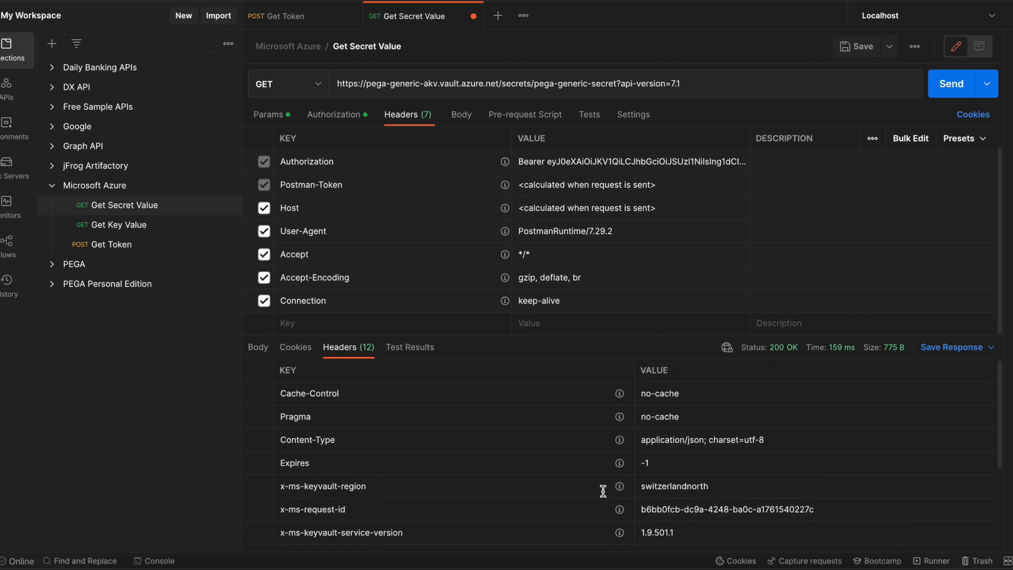
pyautogui.scroll(-3, 474, 478)
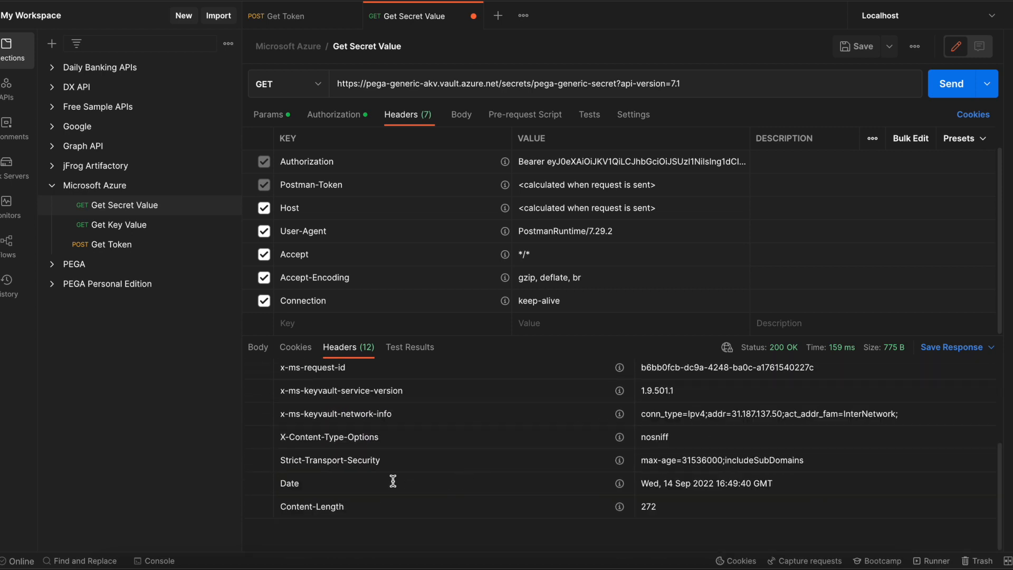
pyautogui.scroll(3, 436, 456)
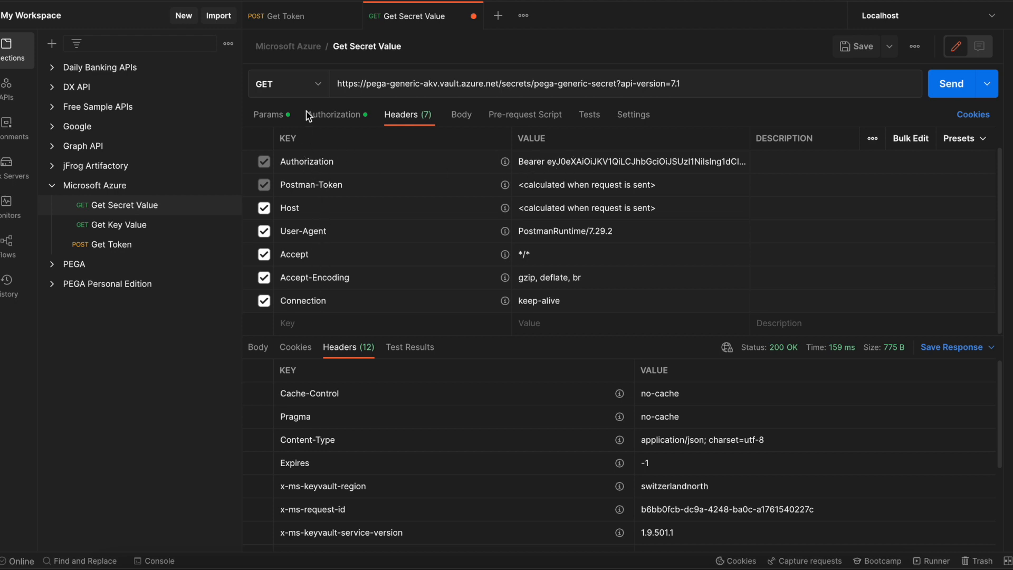
# Step: Compare Get Secret Value's bearer token authorization and Authorization header with the Authorization header in Pega's GetSecret connector
pyautogui.click(326, 115)
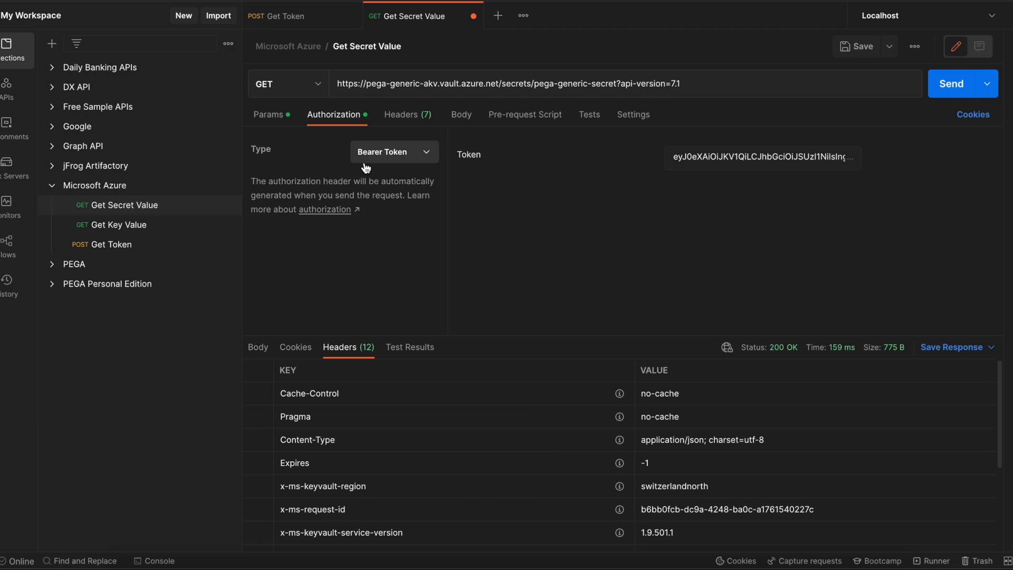
pyautogui.click(413, 126)
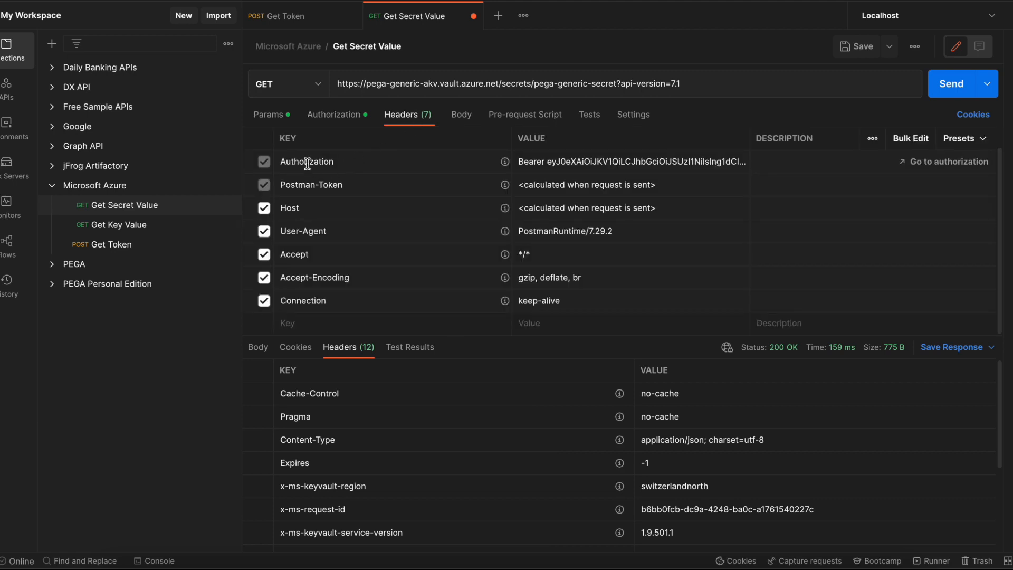
pyautogui.doubleClick(299, 162)
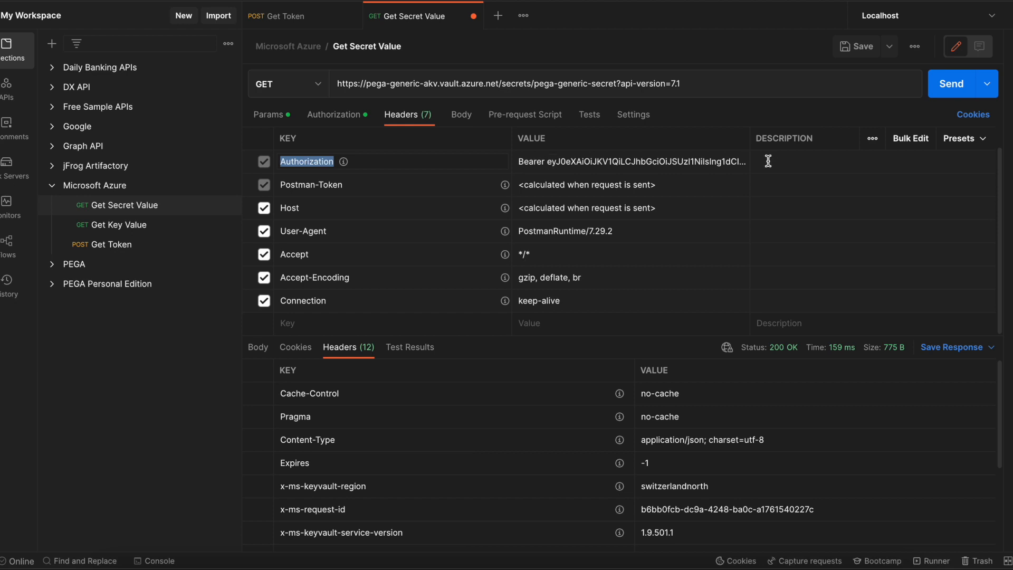
pyautogui.click(317, 562)
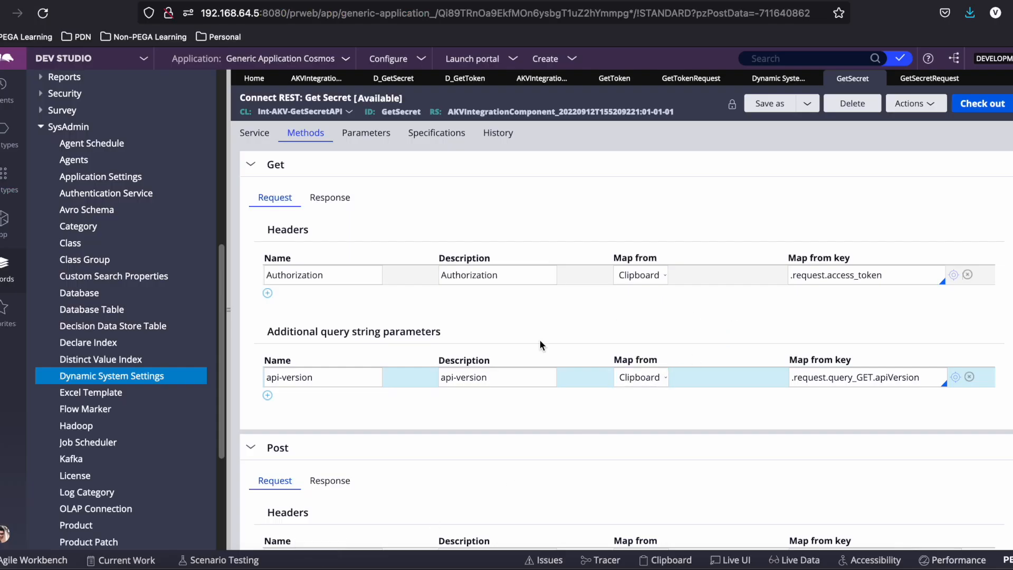
pyautogui.doubleClick(331, 271)
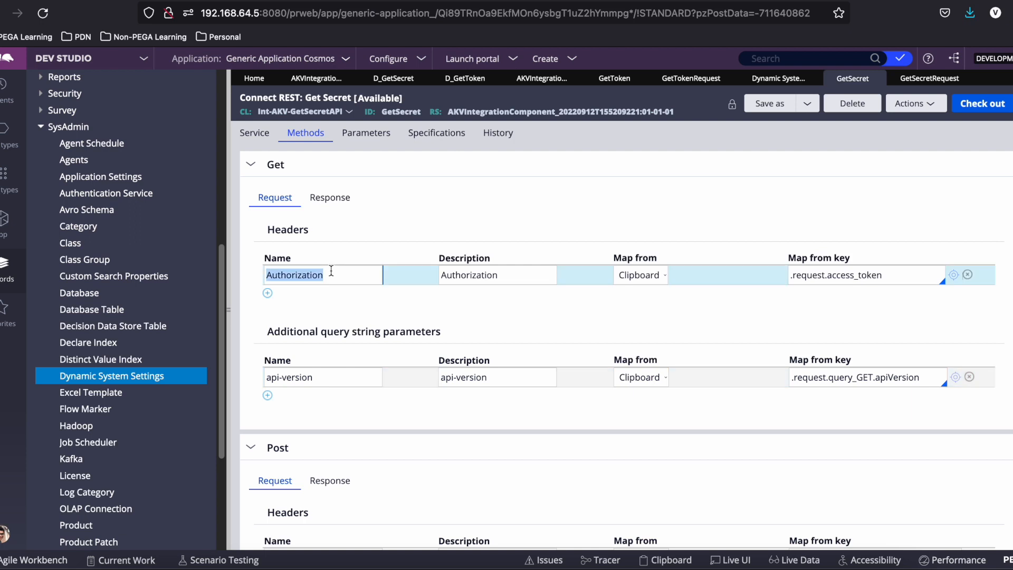
# Step: Review the "Bearer " prefix and D_GetToken reference in GetSecretRequest's access token expression, cancel it and return to the GetSecret connector
pyautogui.click(692, 78)
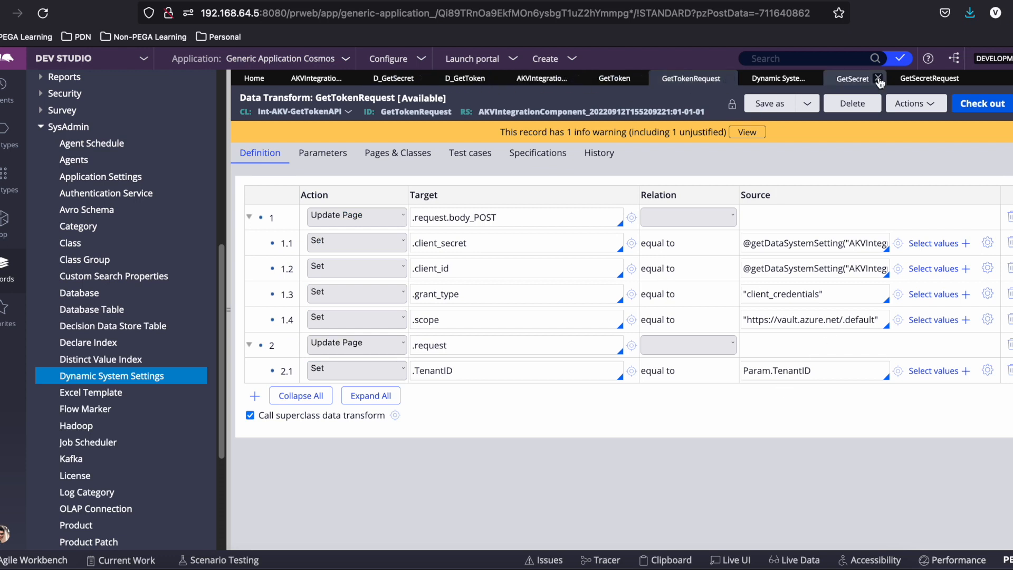
pyautogui.click(930, 78)
pyautogui.click(774, 397)
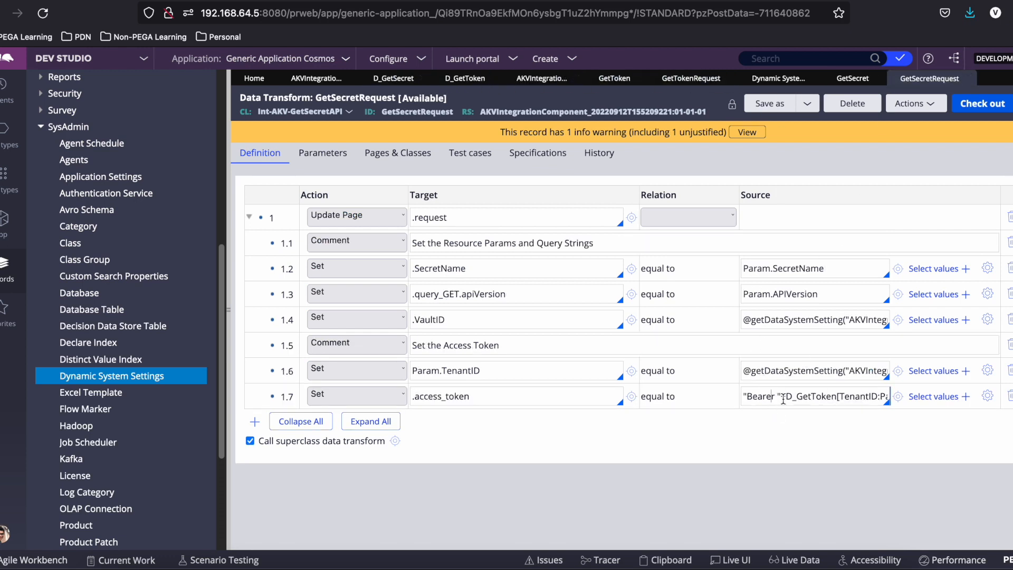
pyautogui.click(988, 396)
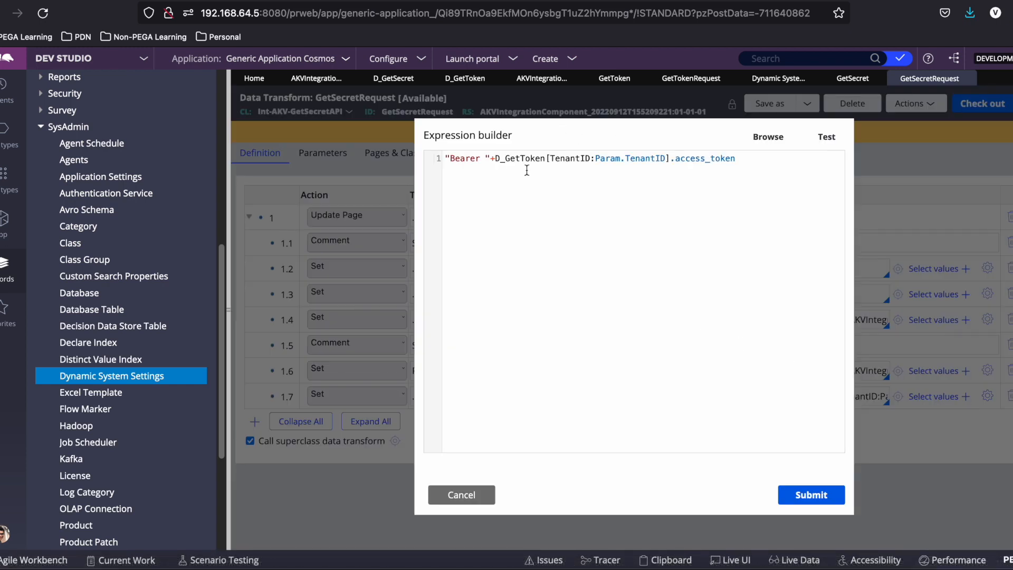
pyautogui.moveTo(495, 159); pyautogui.dragTo(739, 161)
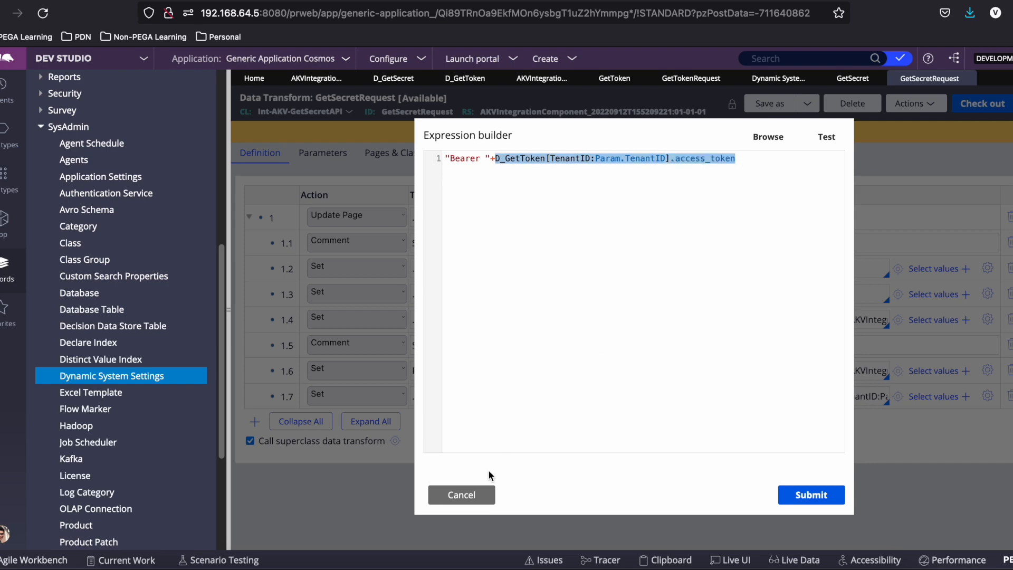
pyautogui.click(461, 499)
pyautogui.click(853, 79)
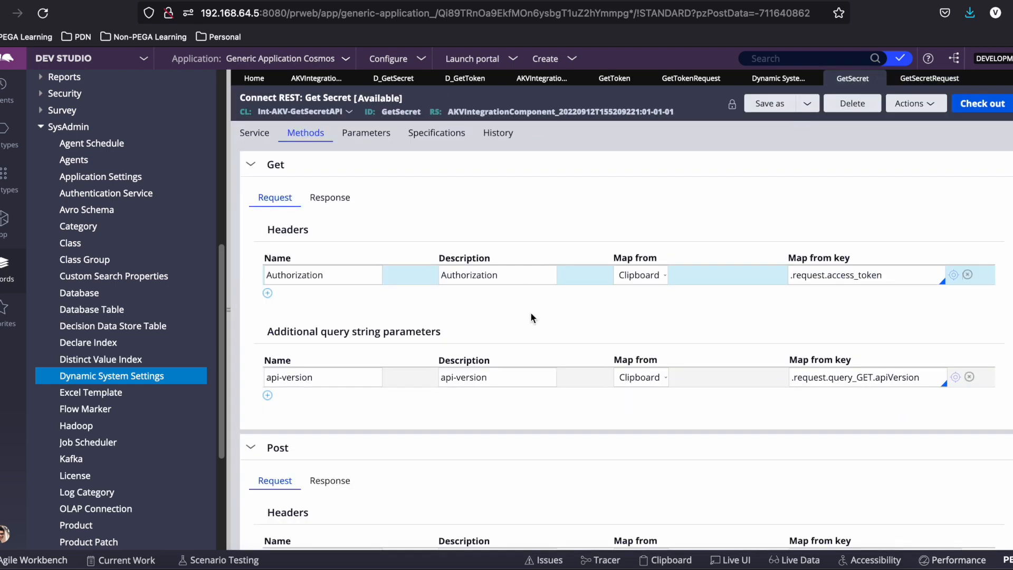
# Step: Open the run window for the D_GetSecret data page and move it fully into view
pyautogui.click(397, 80)
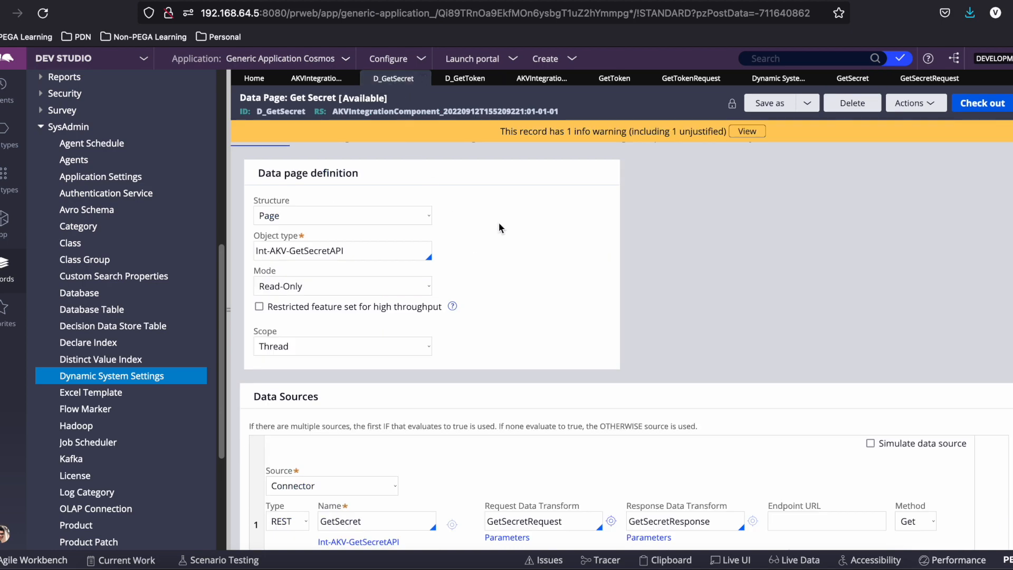
pyautogui.click(911, 104)
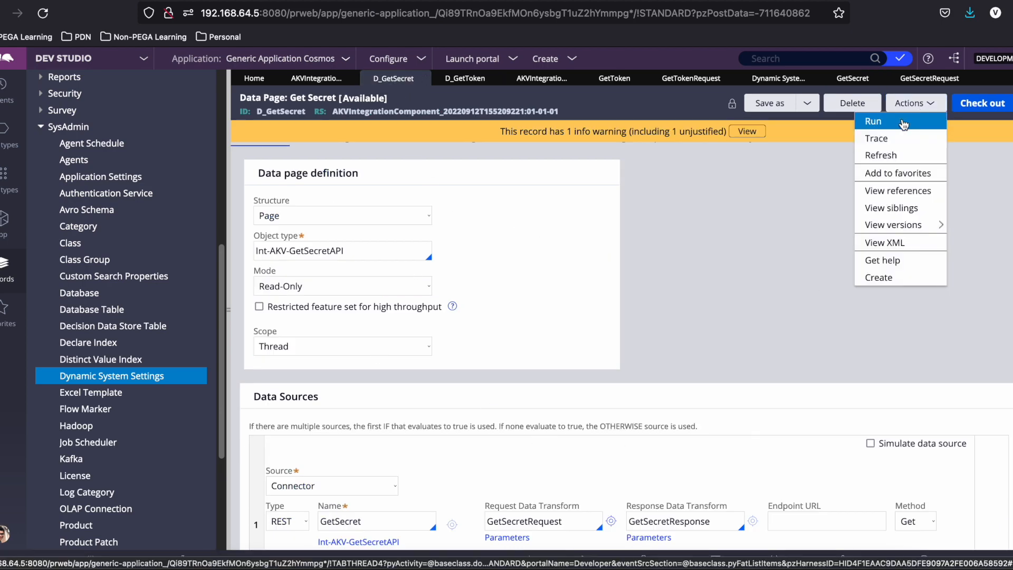
pyautogui.click(911, 122)
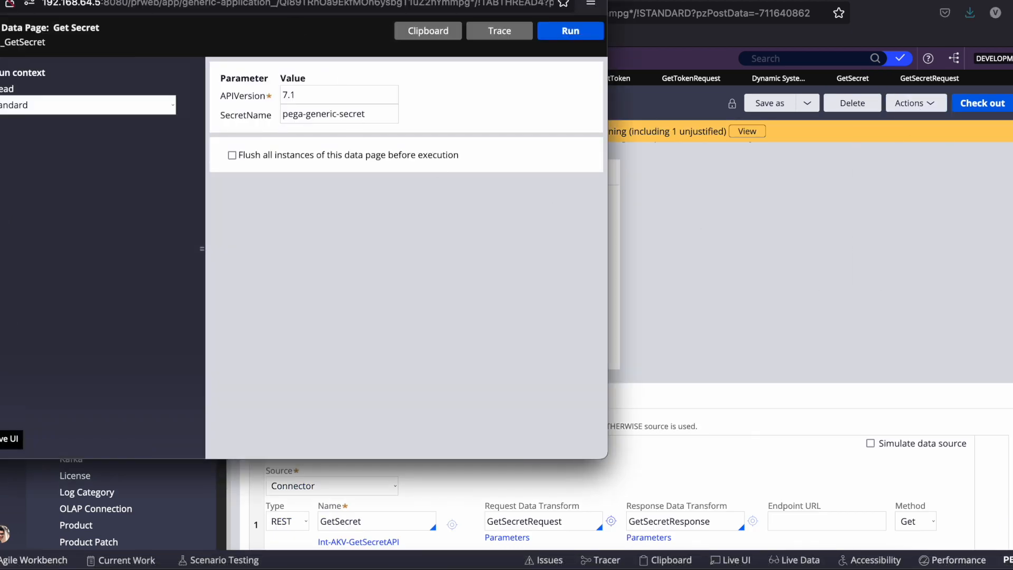
pyautogui.moveTo(289, 0); pyautogui.dragTo(403, 55)
# Step: Run D_GetSecret for pega-generic-secret with all instances flushed before execution, inspect the returned response_GET page and close the run window
pyautogui.click(430, 165)
pyautogui.doubleClick(430, 166)
pyautogui.click(443, 190)
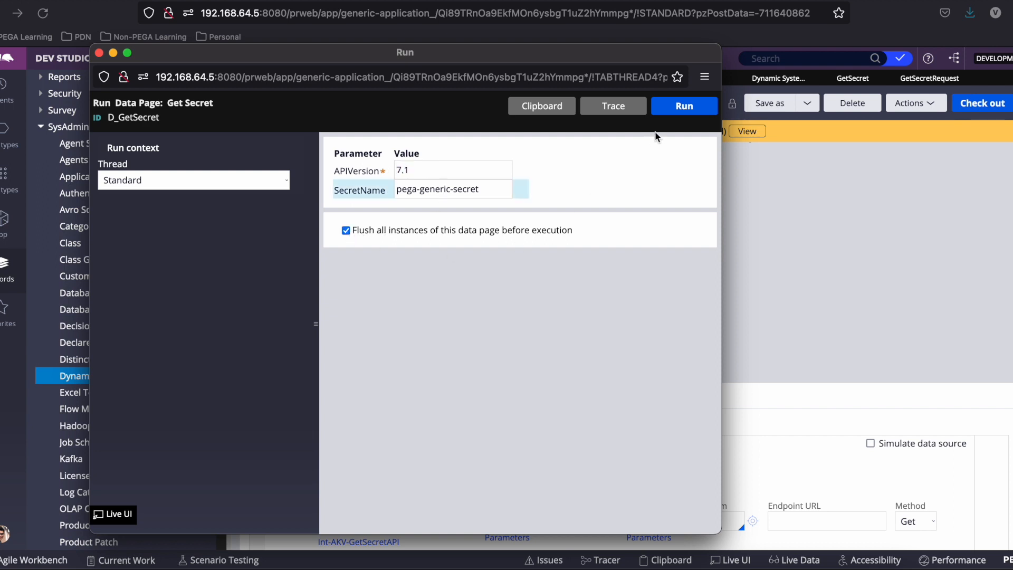
pyautogui.click(678, 107)
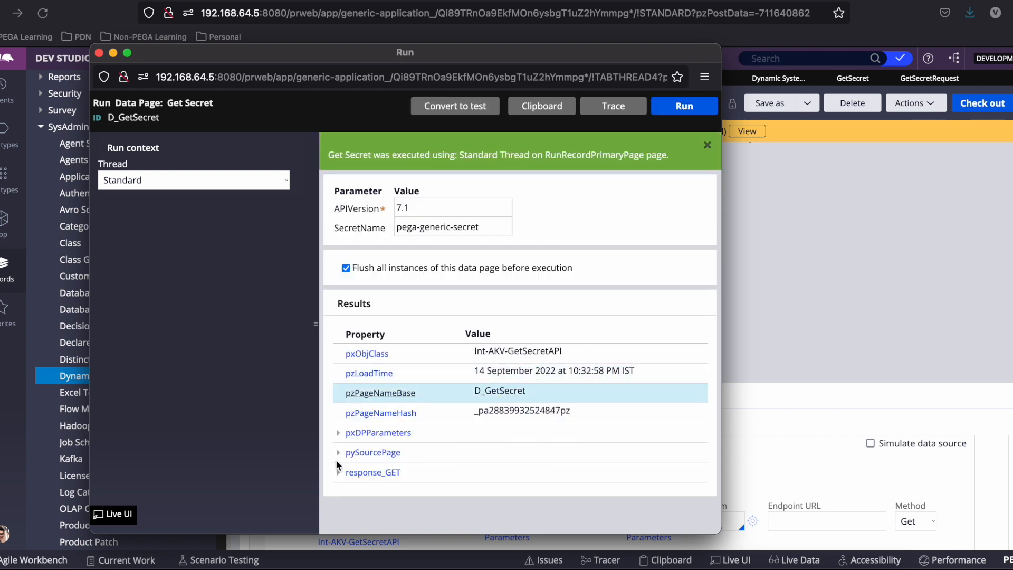
pyautogui.click(338, 472)
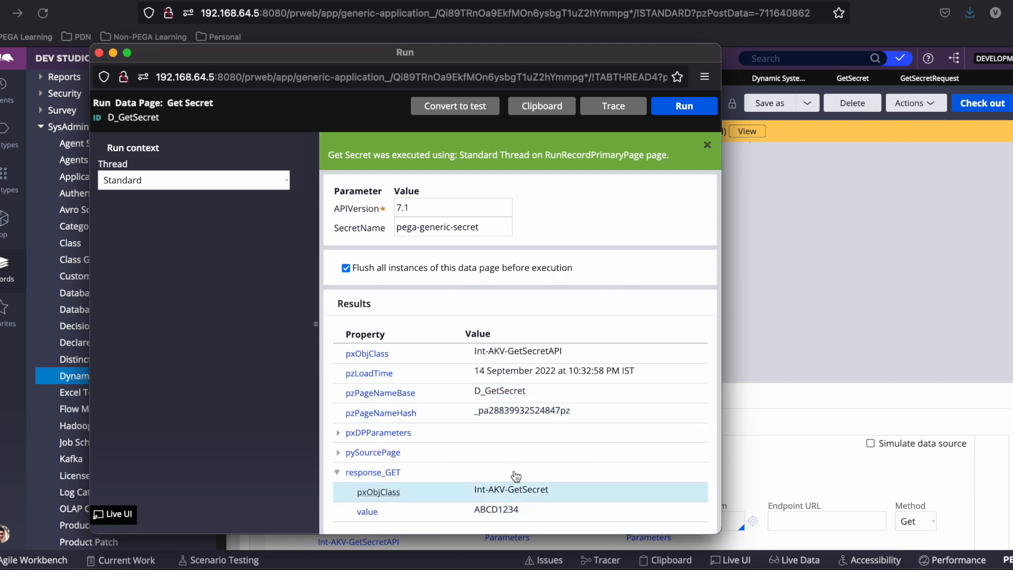
pyautogui.click(99, 53)
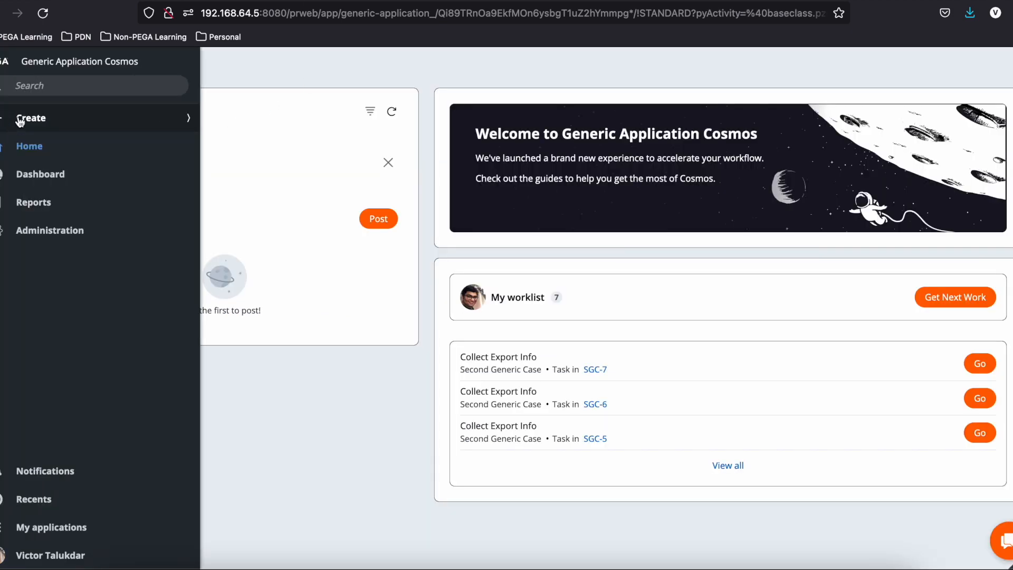
# Step: Start a Second Generic Case in the Generic Application Cosmos portal and add a PEGA Generic Secret item under Azure Key Vault Integration
pyautogui.click(17, 118)
pyautogui.click(61, 164)
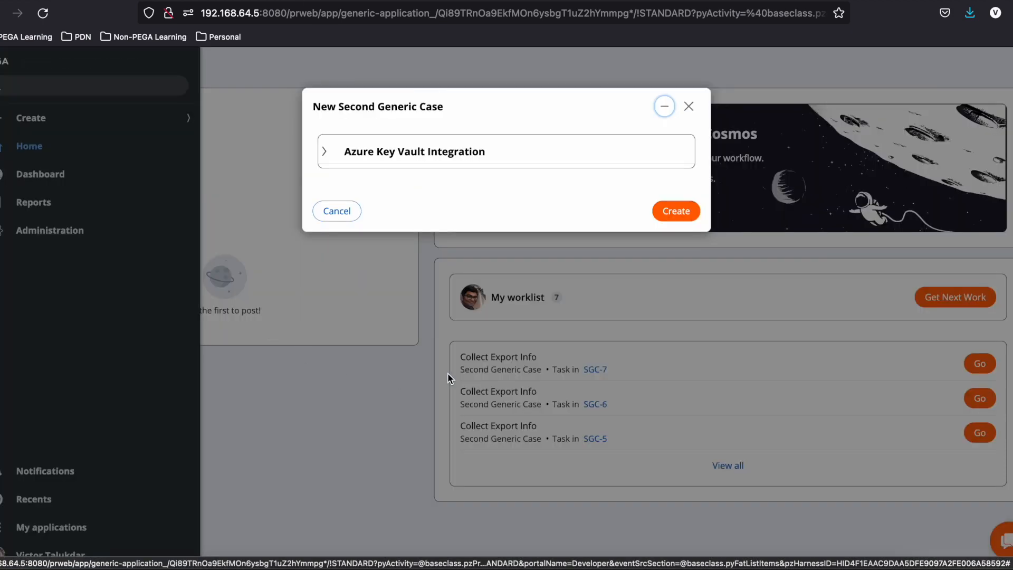
pyautogui.click(327, 152)
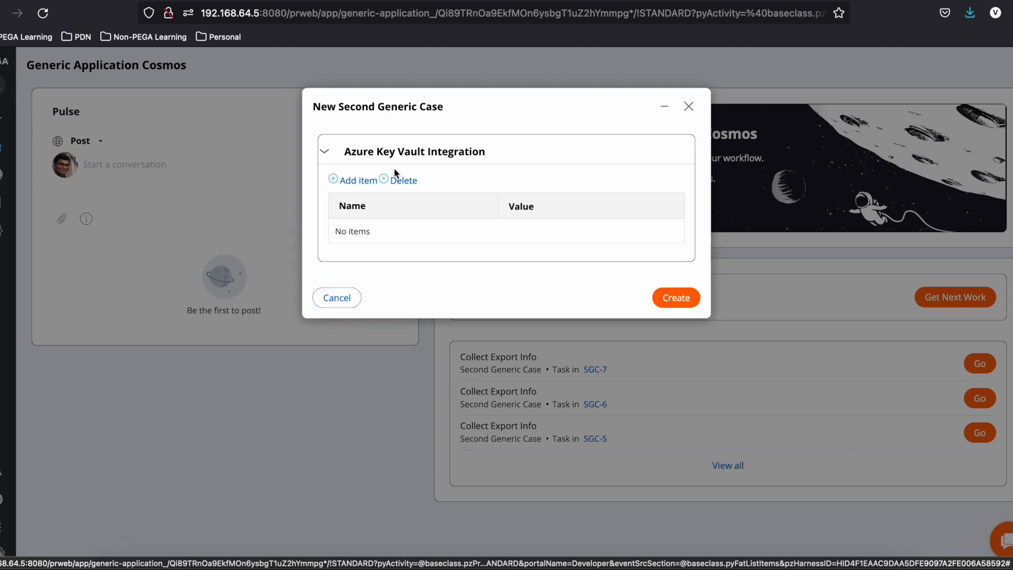
pyautogui.click(349, 180)
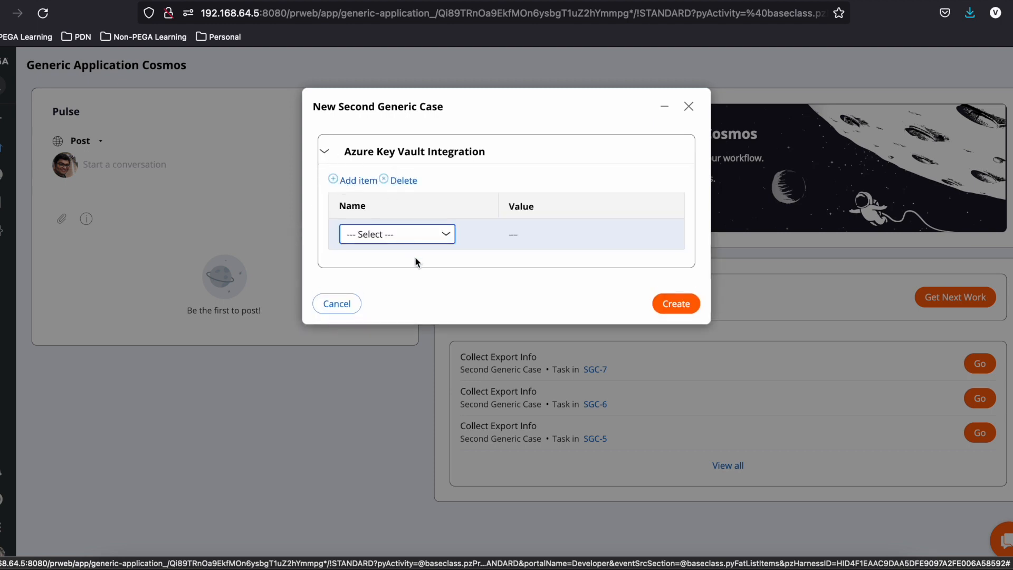
pyautogui.click(439, 235)
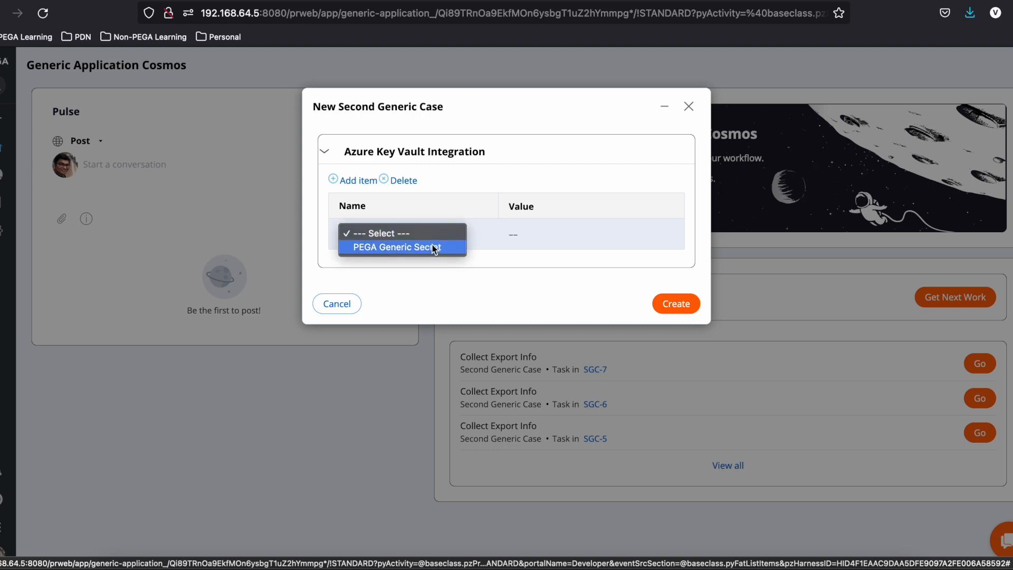
pyautogui.click(432, 247)
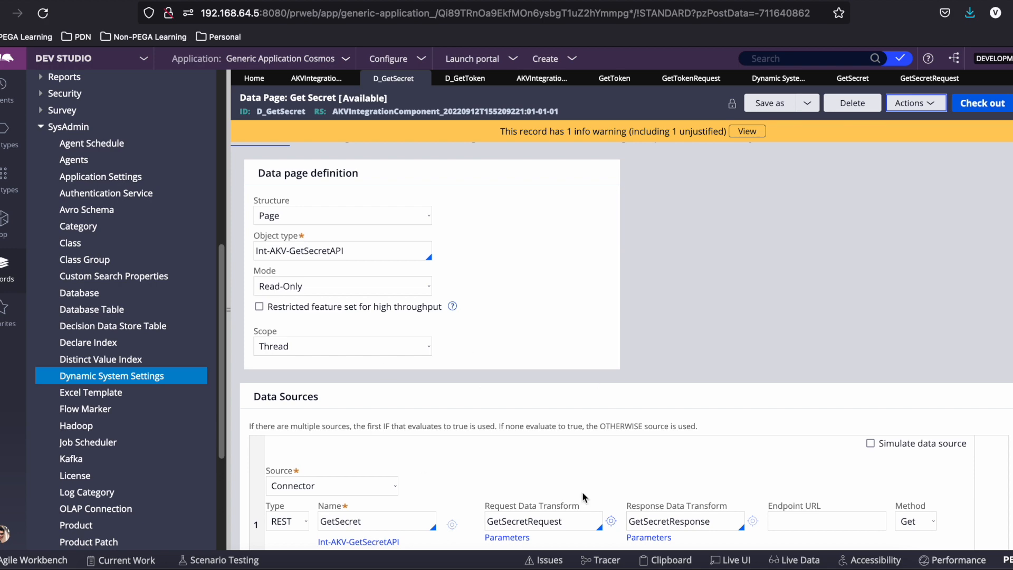
# Step: Review the D_GetSecret and D_GetToken data page definitions, the AKVIntegrationComponent ruleset and the GetToken connector in Dev Studio
pyautogui.scroll(-3, 543, 449)
pyautogui.scroll(4, 485, 449)
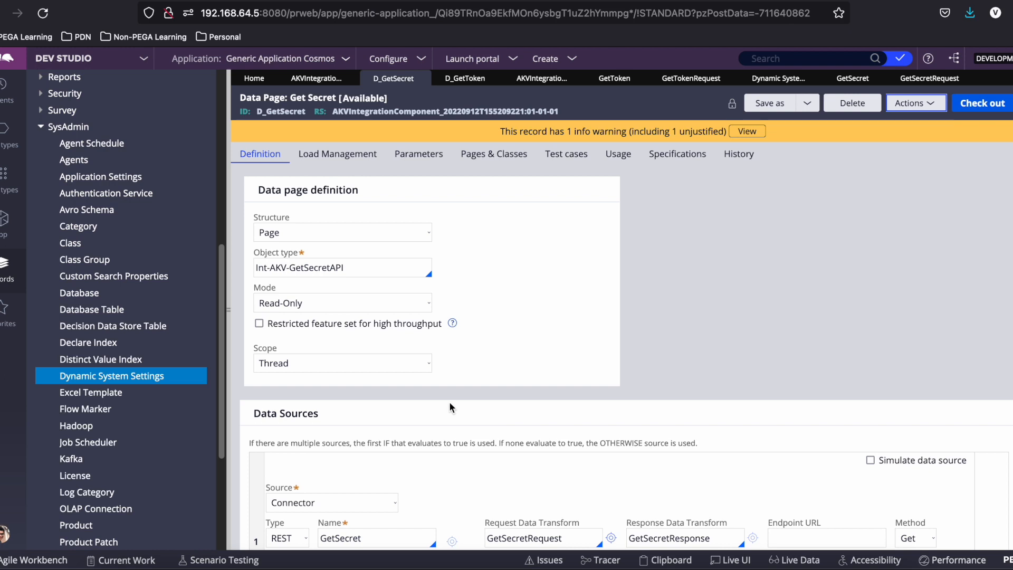
pyautogui.click(465, 78)
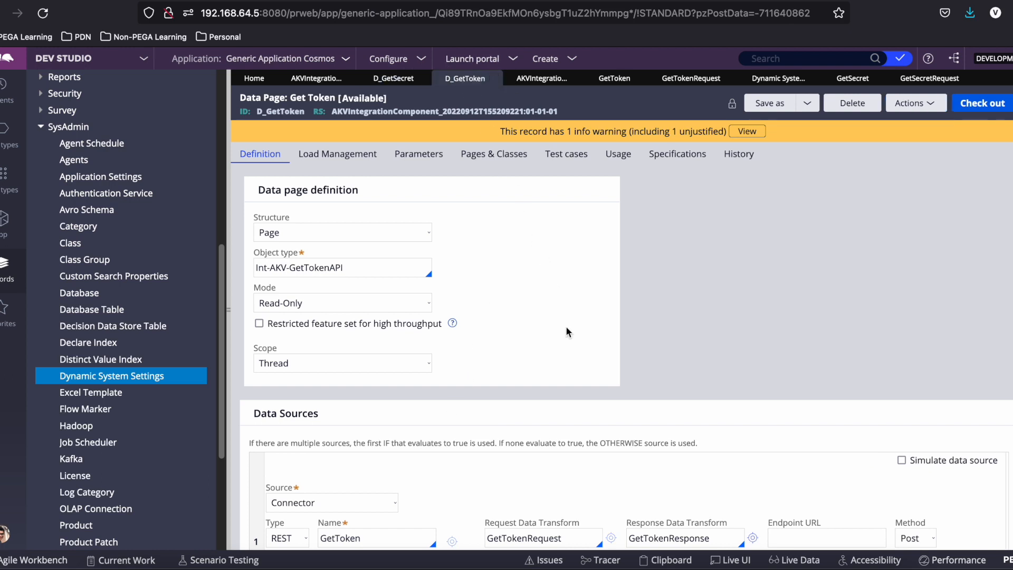
pyautogui.click(529, 79)
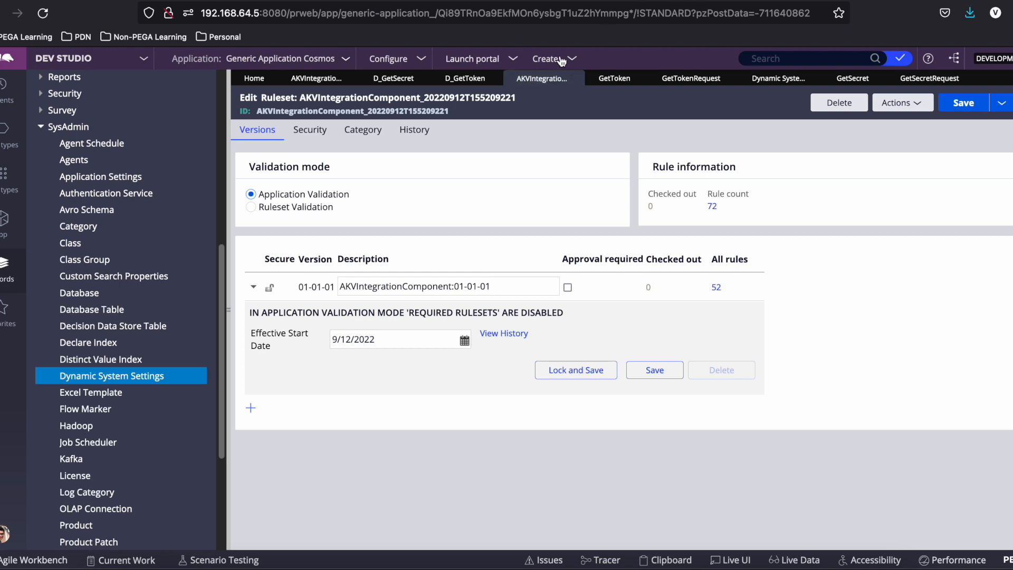
pyautogui.click(614, 78)
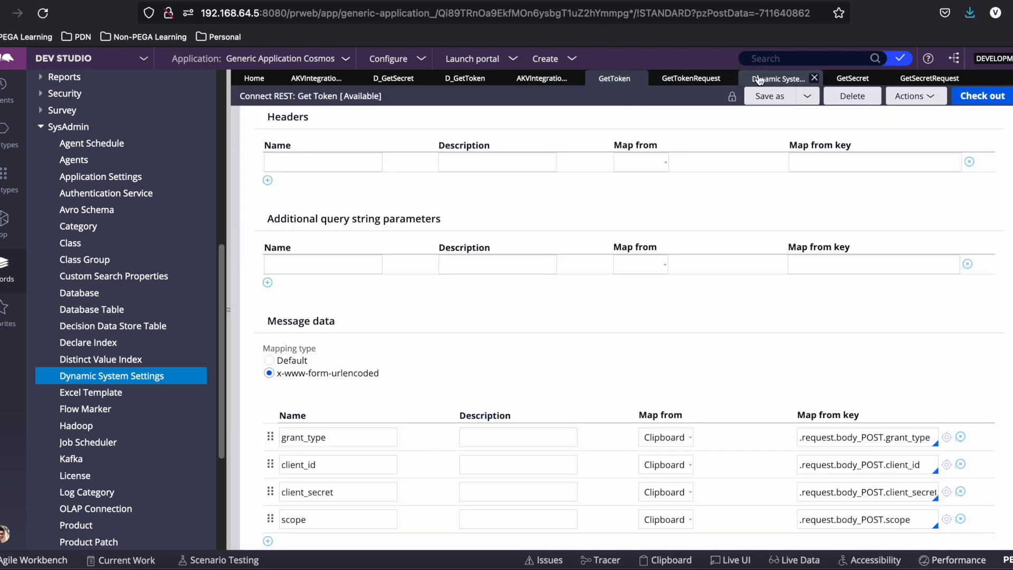
pyautogui.click(393, 78)
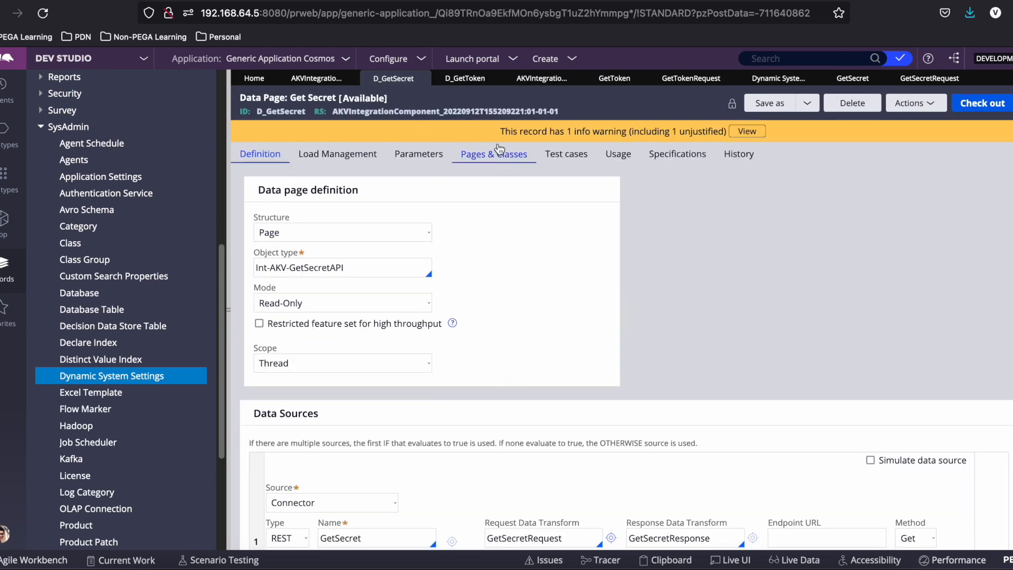
pyautogui.click(542, 79)
# Step: Examine the TenantID resource path parameter and its .request.TenantID mapping in the GetToken connector's URL configuration
pyautogui.click(614, 78)
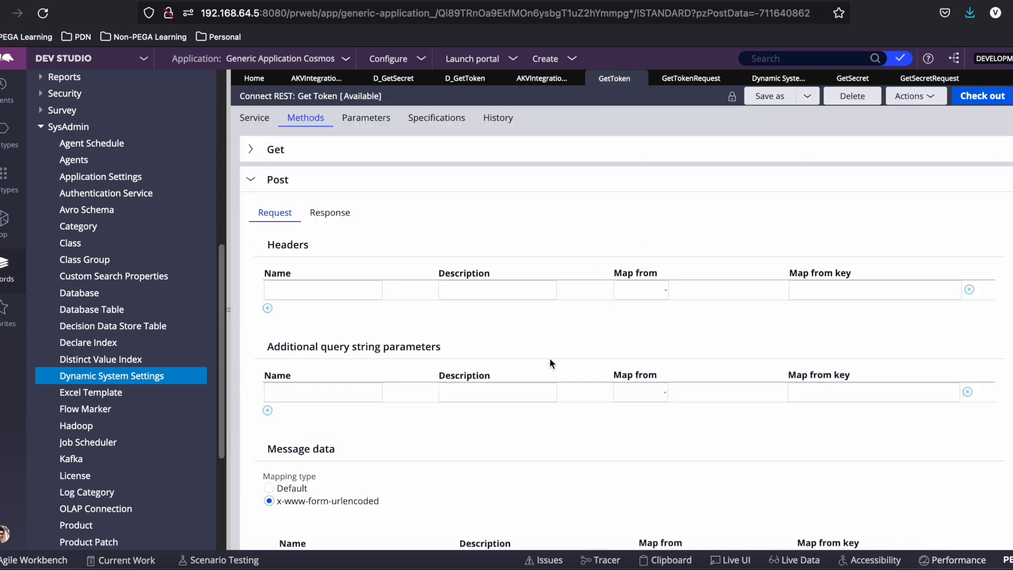
pyautogui.click(254, 136)
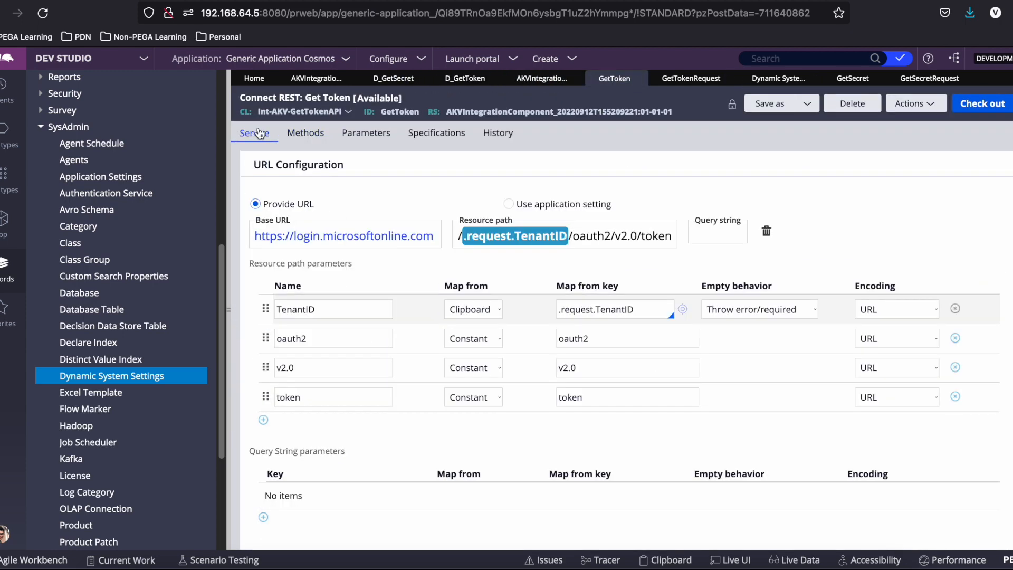
pyautogui.doubleClick(327, 308)
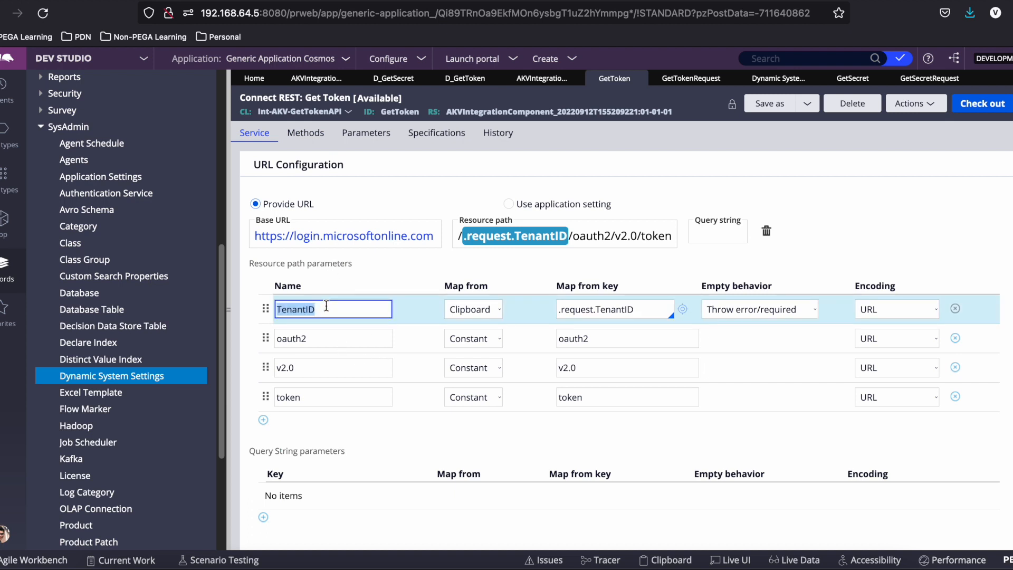
pyautogui.tripleClick(576, 312)
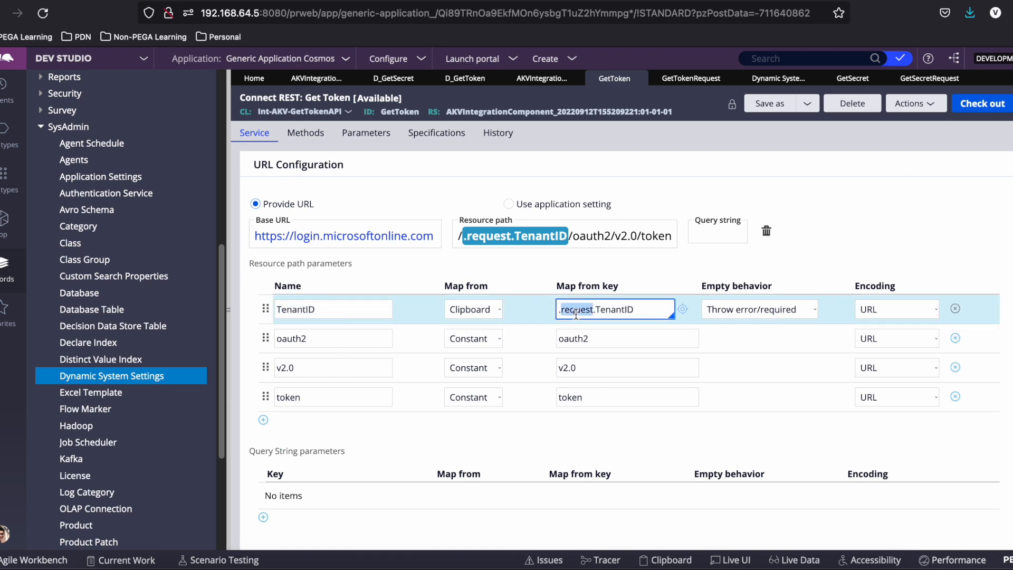